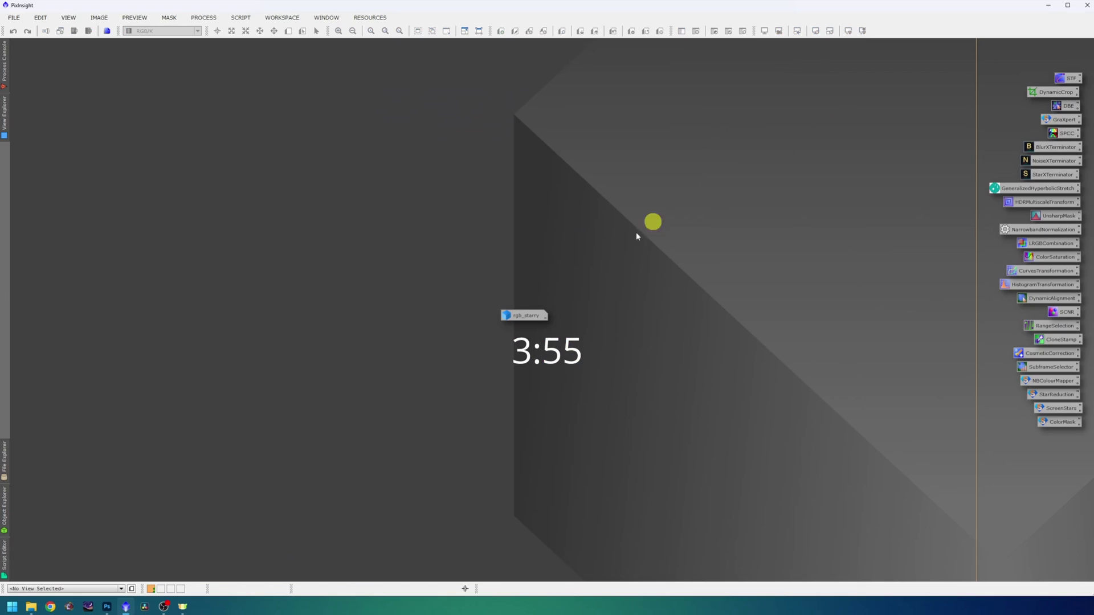
# Open Autosave-lpro.tif and Autosave-lextreme.tif and arrange them side by side
pyautogui.moveTo(539, 313); pyautogui.dragTo(36, 46)
pyautogui.doubleClick(547, 207)
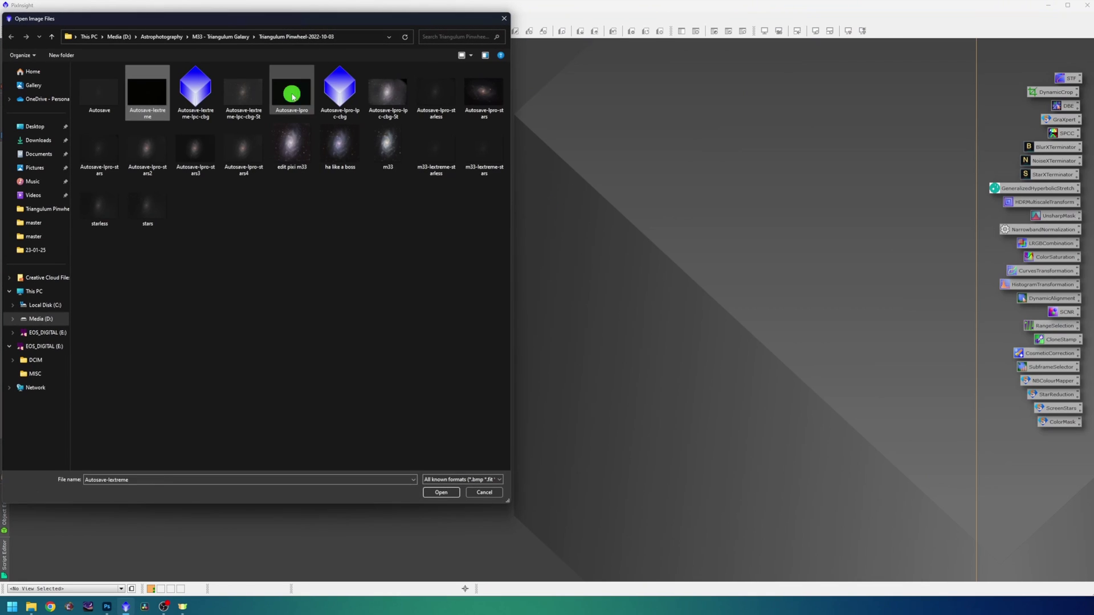
pyautogui.keyDown('ctrl'); pyautogui.click(291, 94); pyautogui.keyUp('ctrl')
pyautogui.click(440, 492)
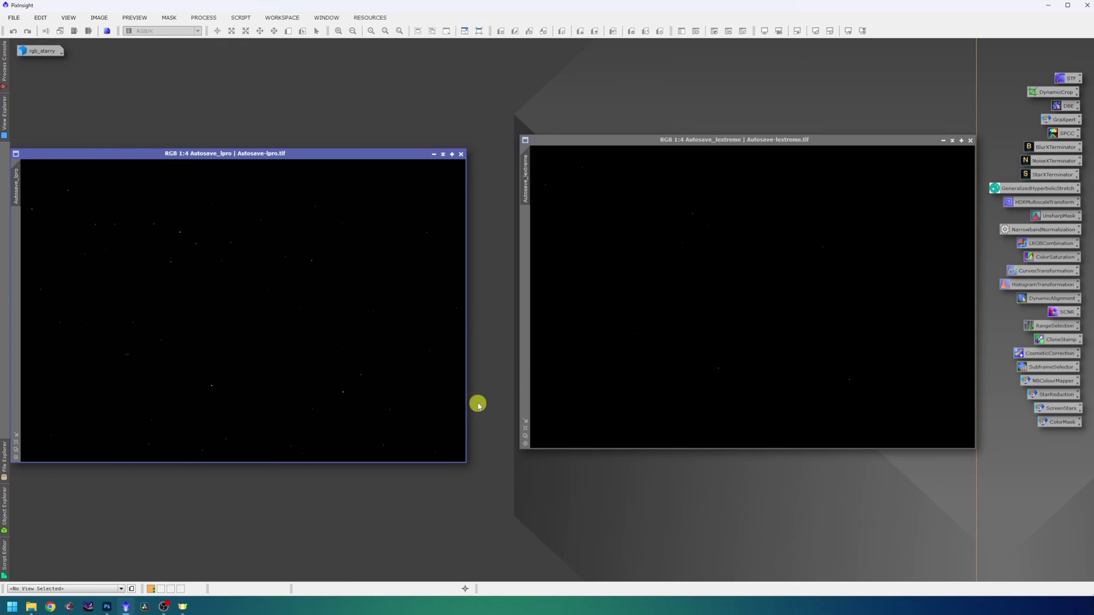
pyautogui.moveTo(341, 153); pyautogui.dragTo(381, 139)
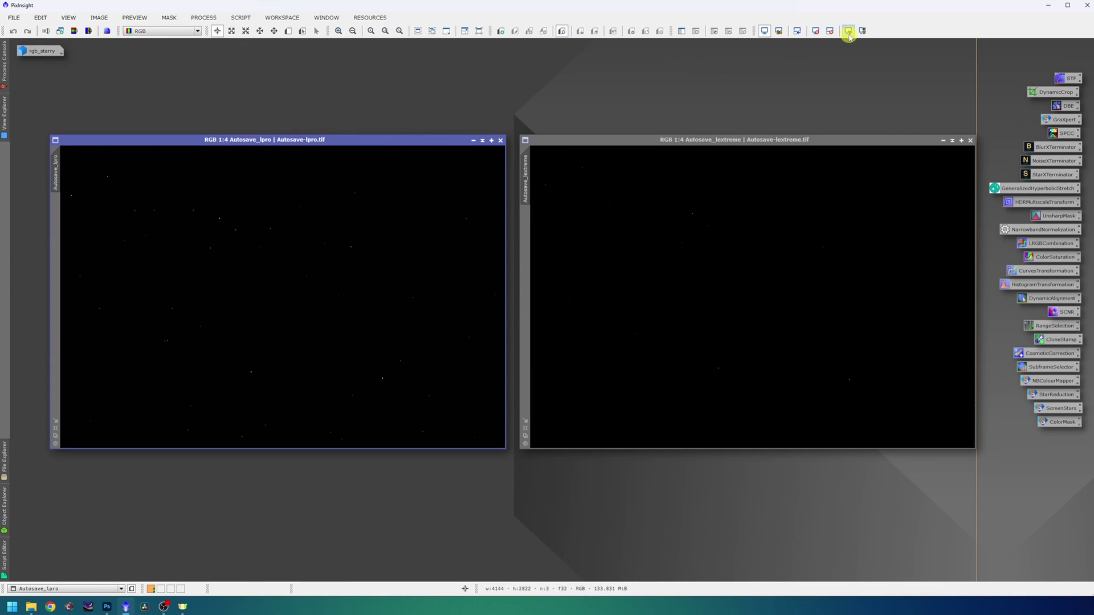
# Apply an unlinked STF AutoStretch to both Autosave_lextreme and Autosave_lpro
pyautogui.click(848, 31)
pyautogui.click(722, 149)
pyautogui.doubleClick(1066, 78)
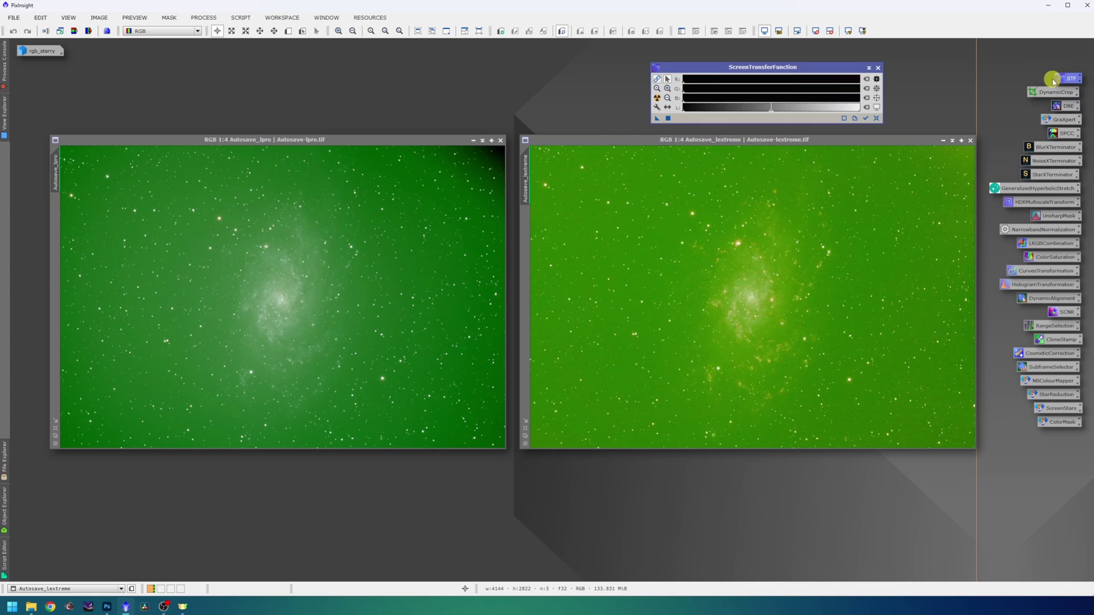
pyautogui.click(656, 98)
pyautogui.click(481, 176)
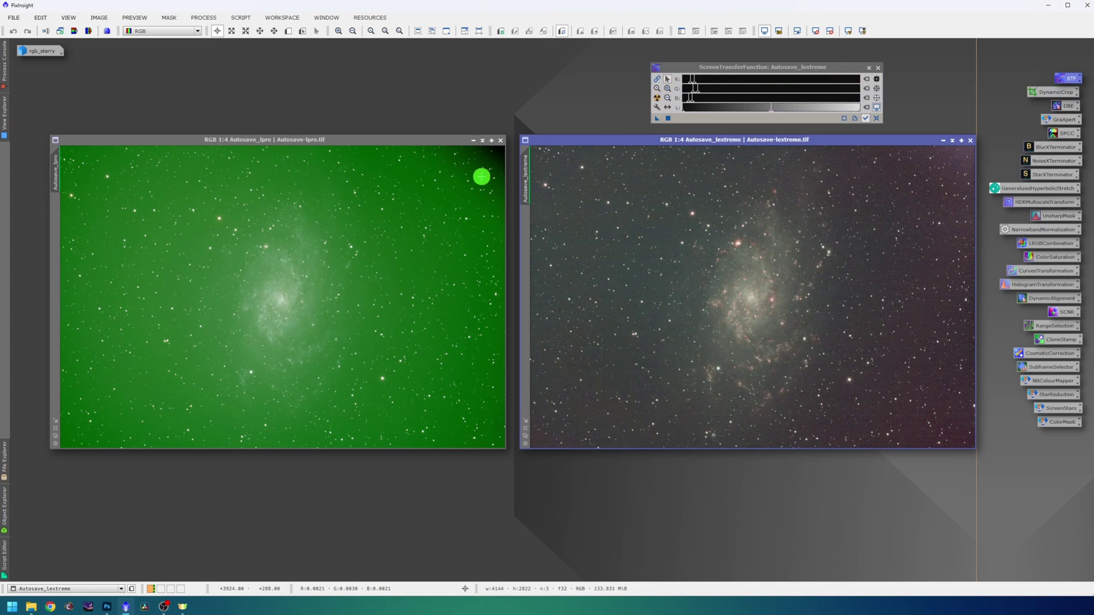
pyautogui.click(657, 98)
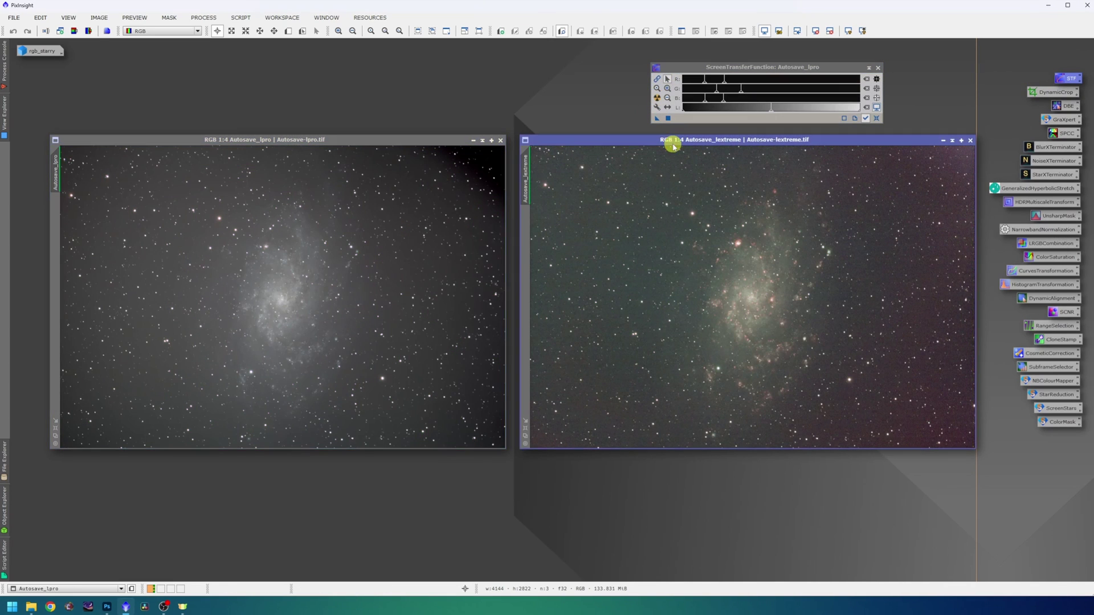
pyautogui.moveTo(674, 140); pyautogui.dragTo(606, 212)
# Register Autosave_lpro to Autosave_lextreme with StarAlignment and close the unaligned original
pyautogui.click(193, 20)
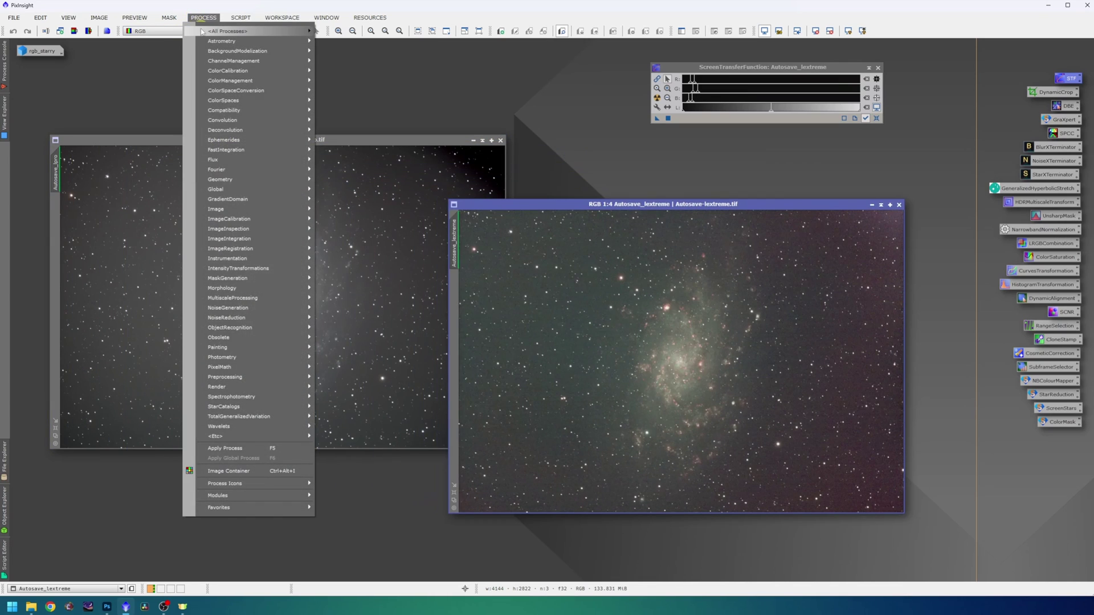
pyautogui.moveTo(228, 31)
pyautogui.click(491, 577)
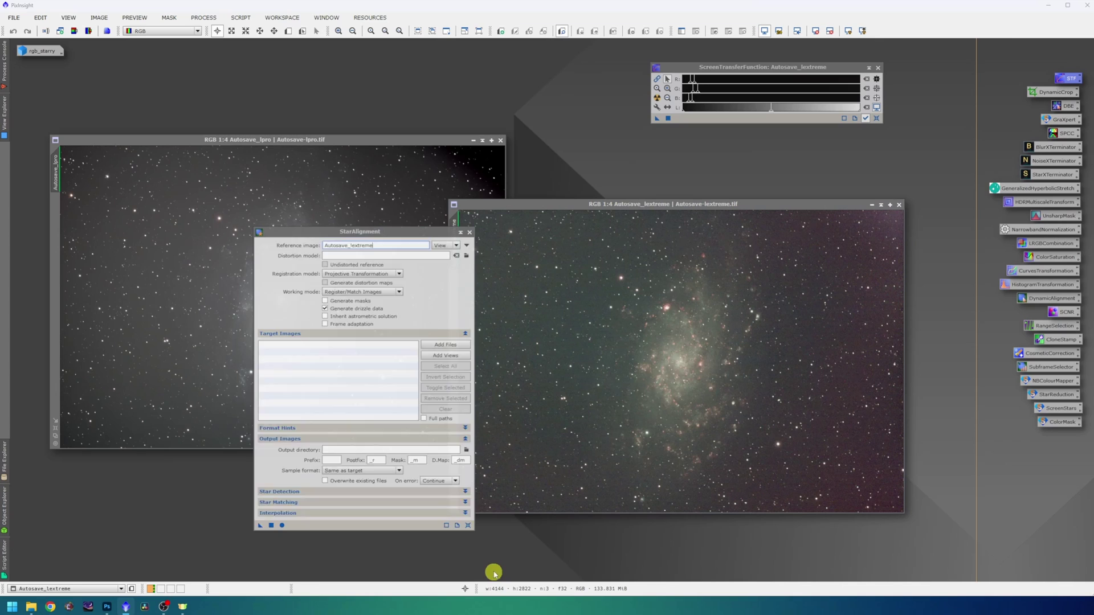
pyautogui.click(467, 246)
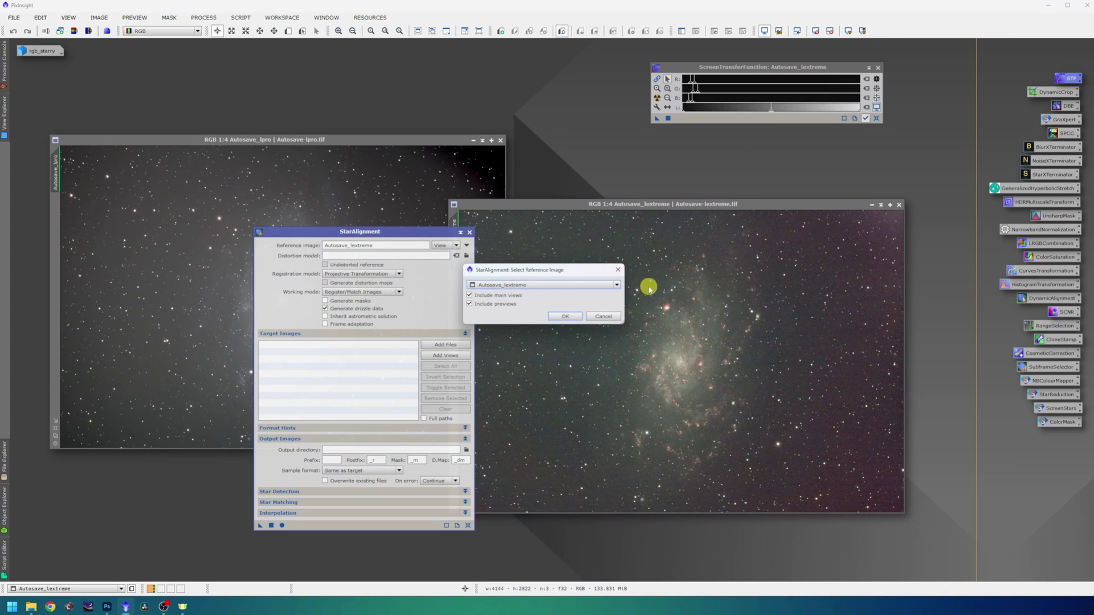
pyautogui.click(566, 316)
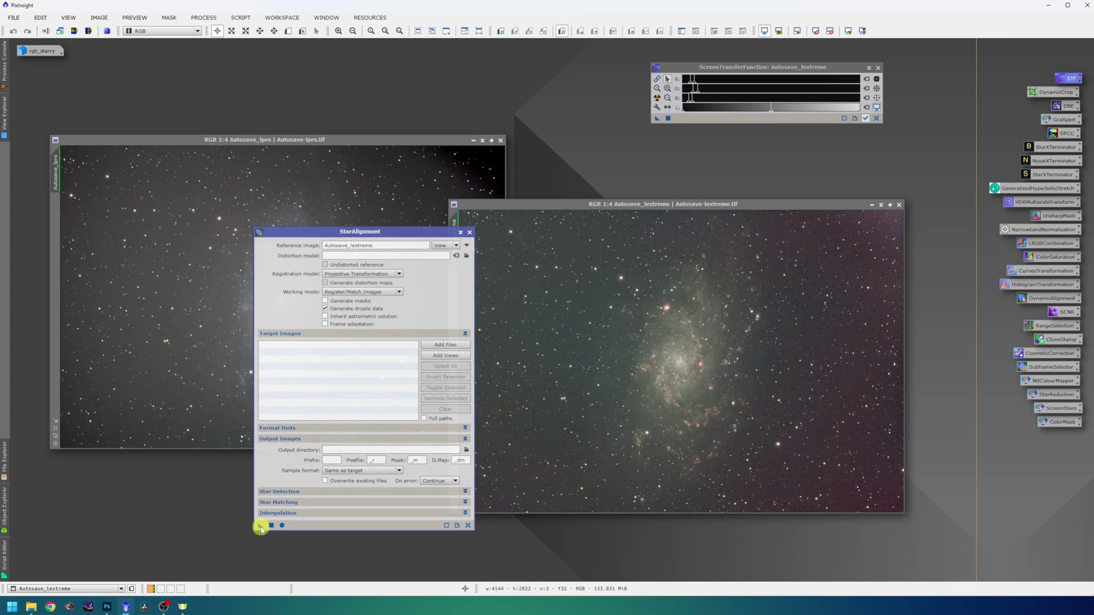
pyautogui.click(165, 360)
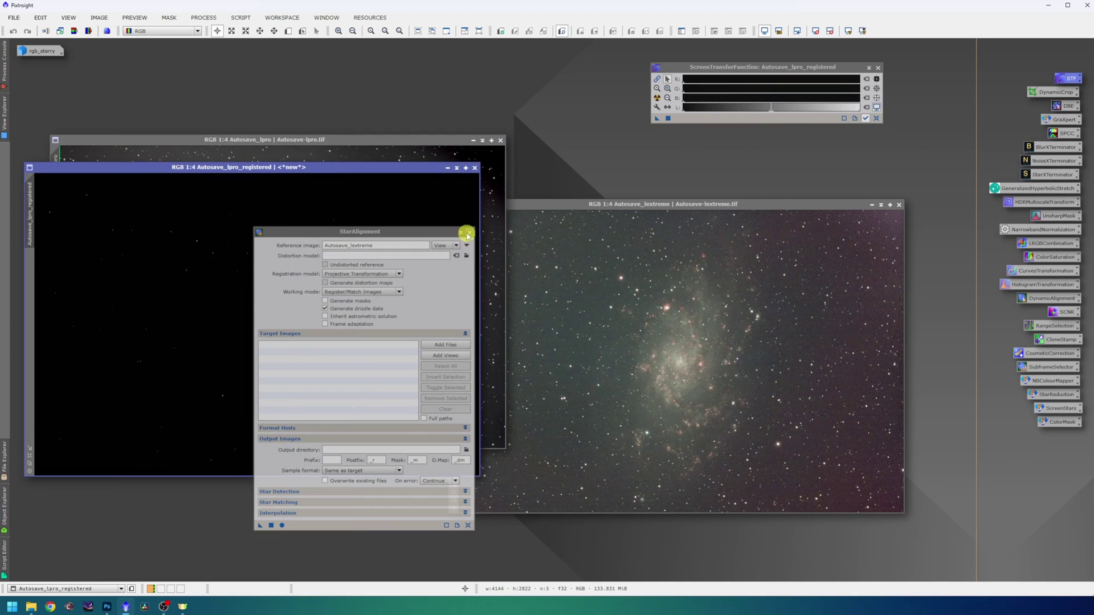
pyautogui.click(468, 232)
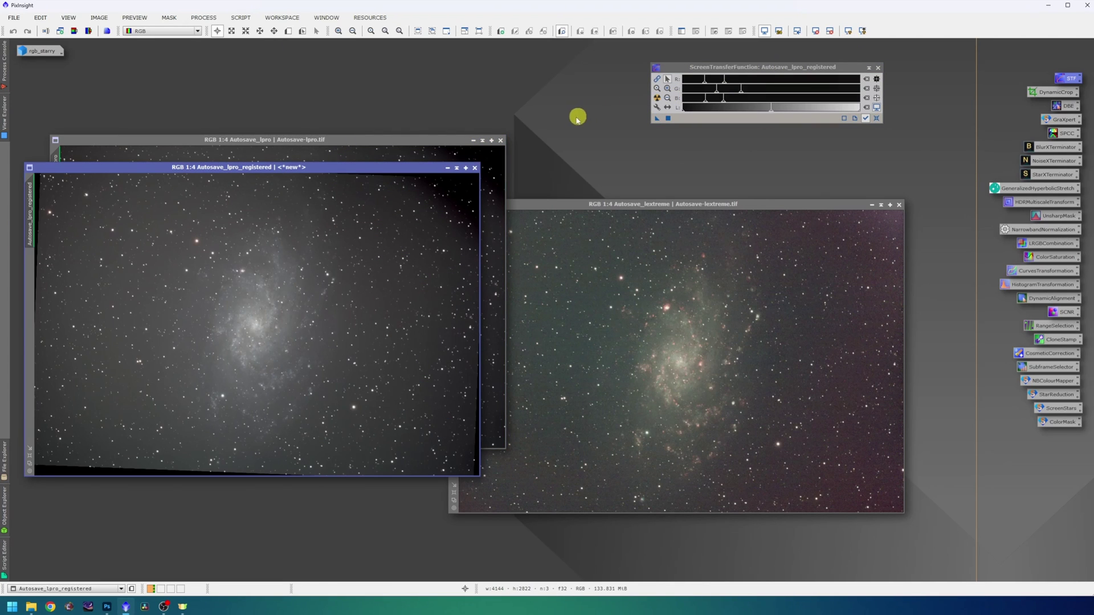
pyautogui.click(500, 140)
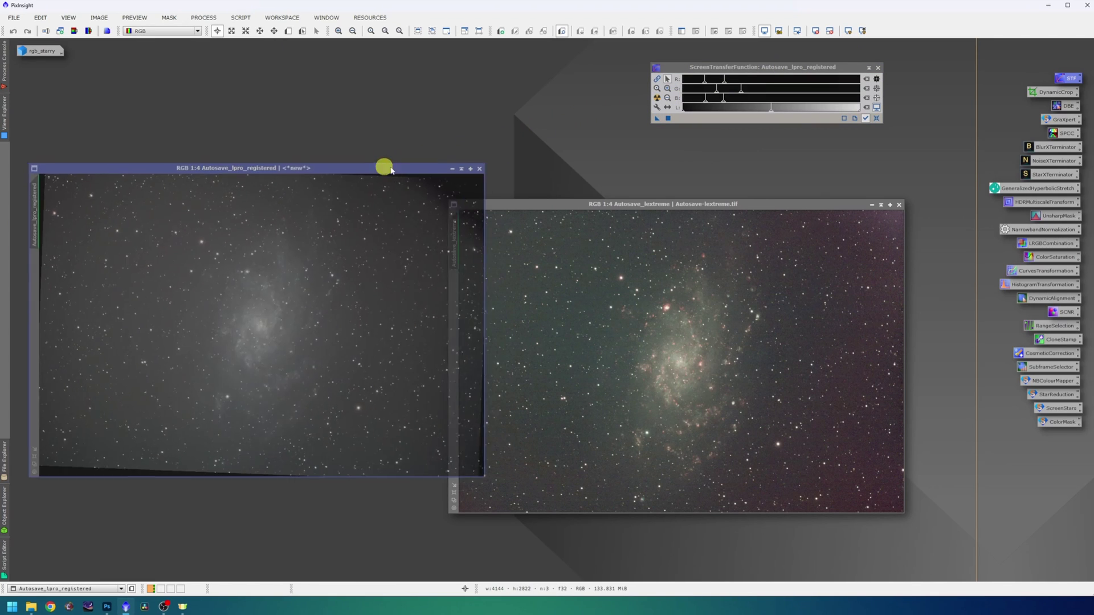
# Crop Autosave_lextreme and Autosave_lpro_registered identically to 2919×2672 with DynamicCrop
pyautogui.moveTo(381, 166); pyautogui.dragTo(769, 203)
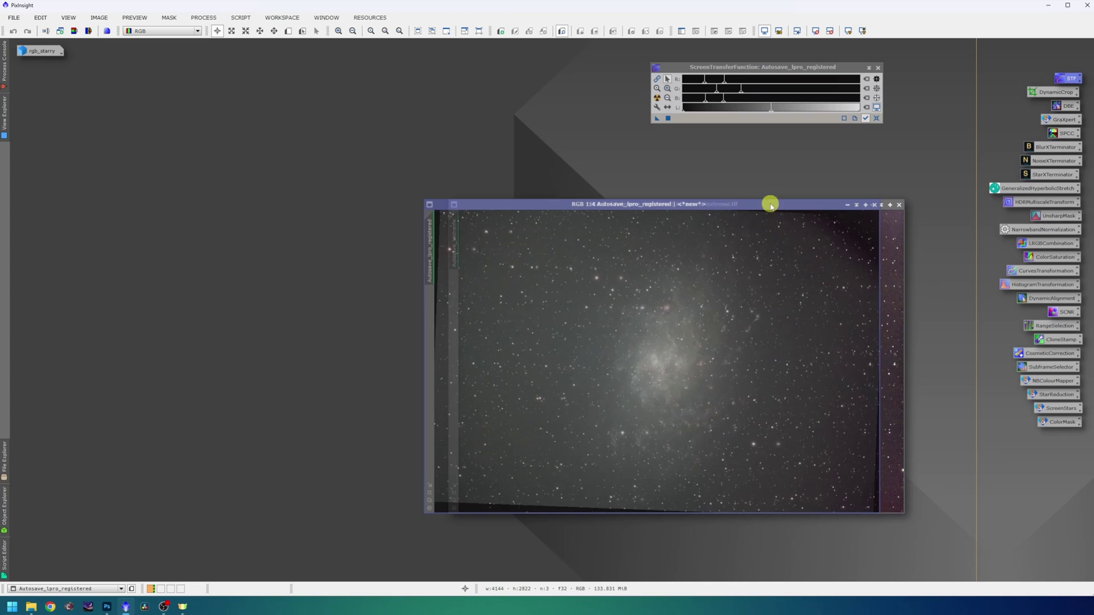
pyautogui.moveTo(540, 206); pyautogui.dragTo(285, 159)
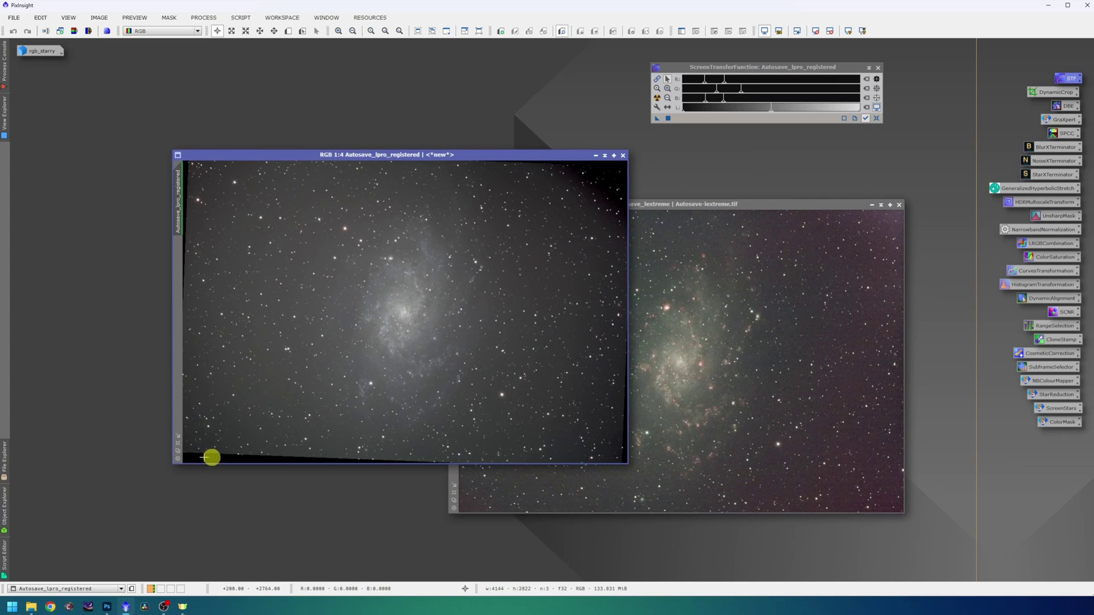
pyautogui.hotkey('ctrl', 'alt', 'c')
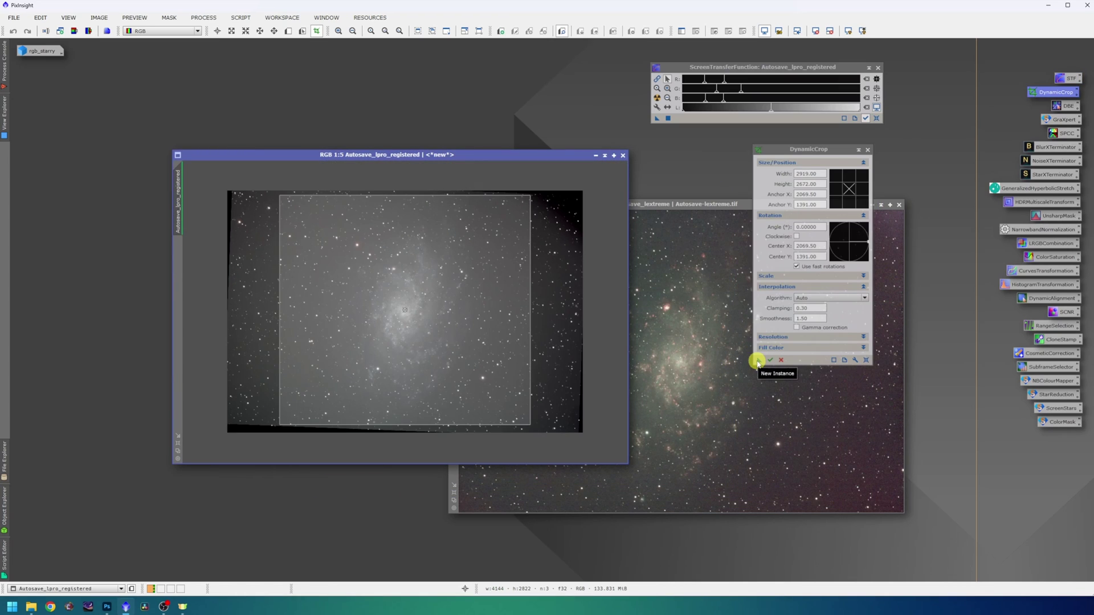
pyautogui.moveTo(757, 362); pyautogui.dragTo(720, 390)
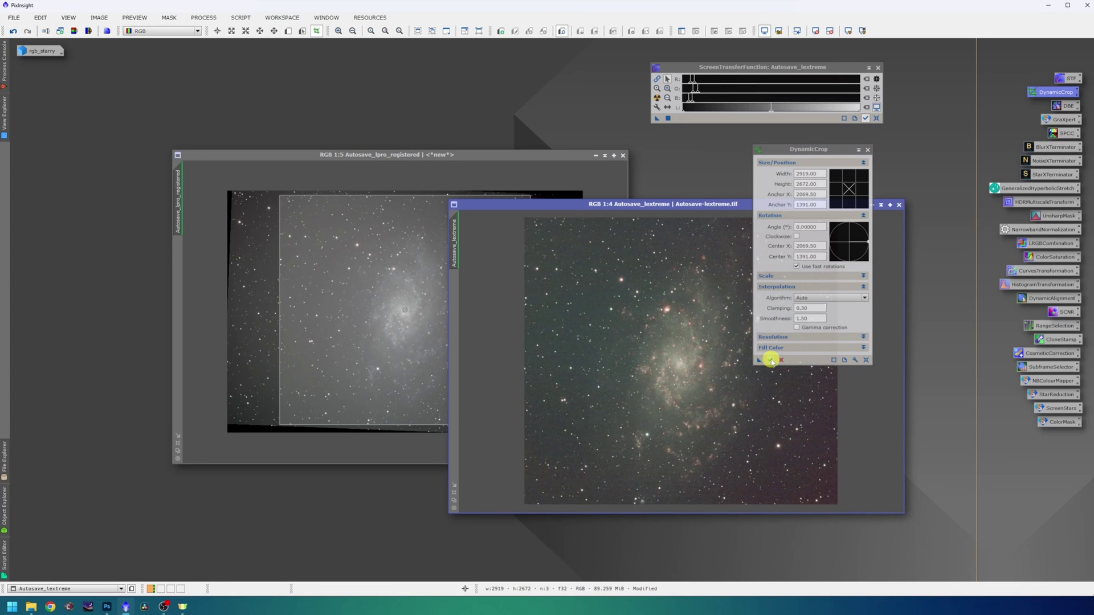
pyautogui.click(771, 360)
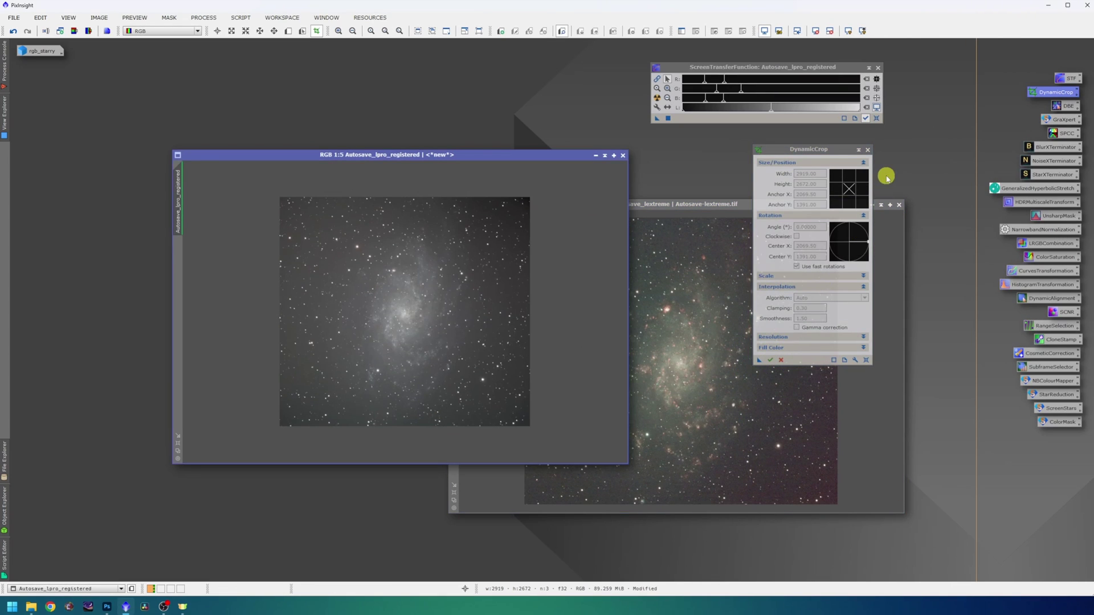
pyautogui.moveTo(585, 205); pyautogui.dragTo(615, 159)
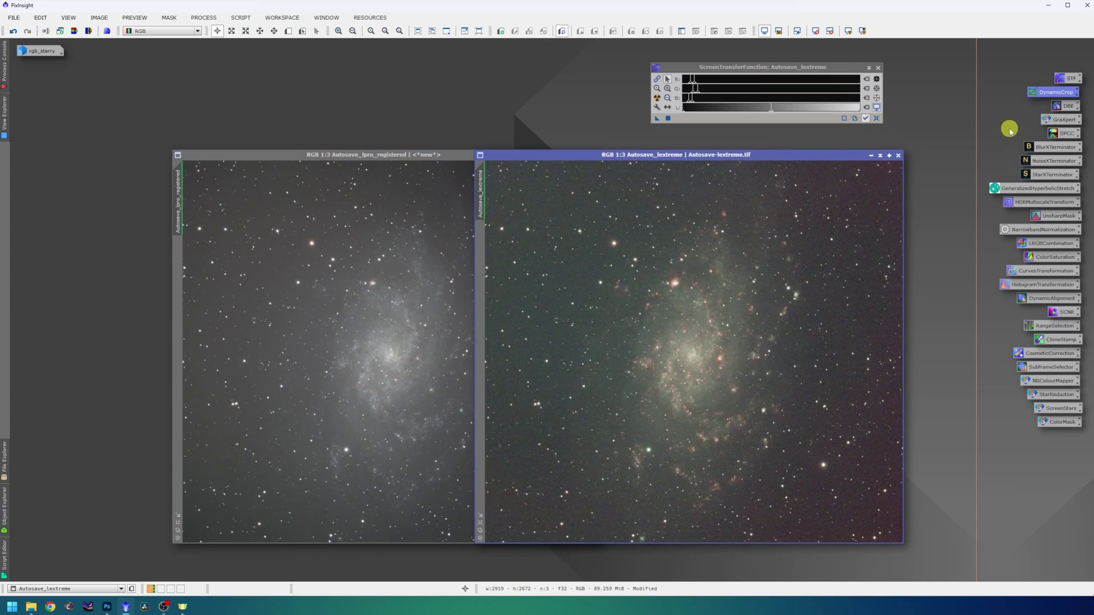
# Remove the background gradient from Autosave_lextreme with GraXpert
pyautogui.doubleClick(1051, 120)
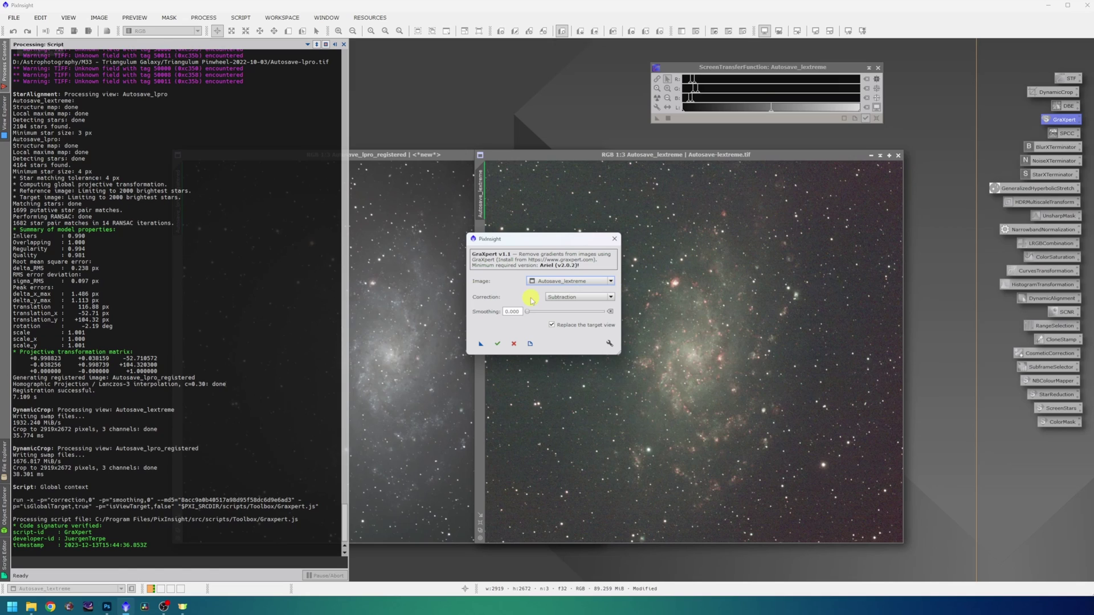
pyautogui.click(495, 343)
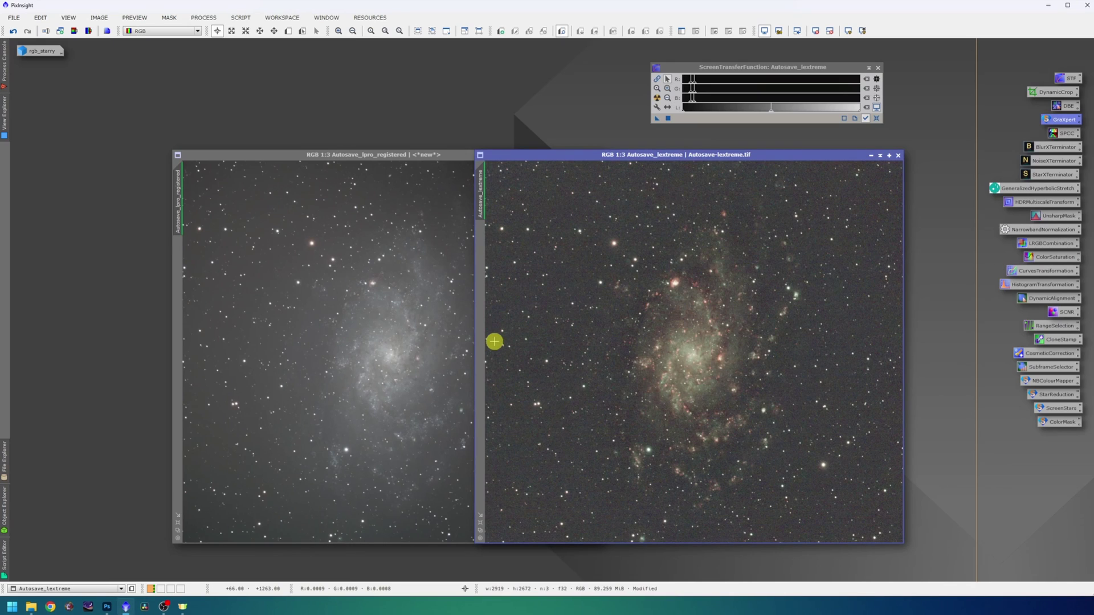
pyautogui.scroll(1, 624, 351)
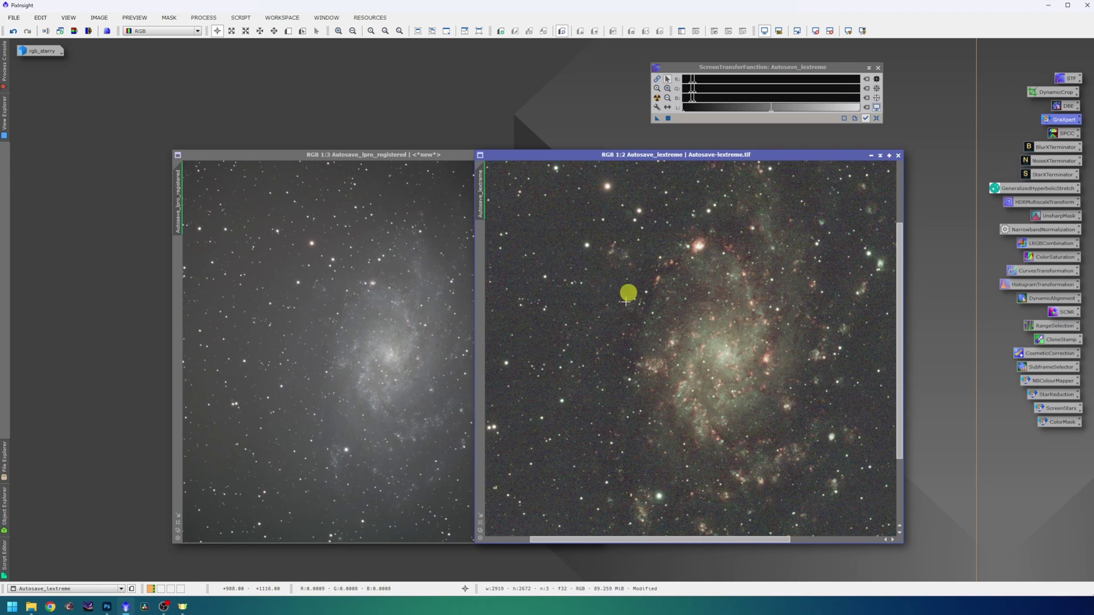
pyautogui.scroll(-1, 624, 375)
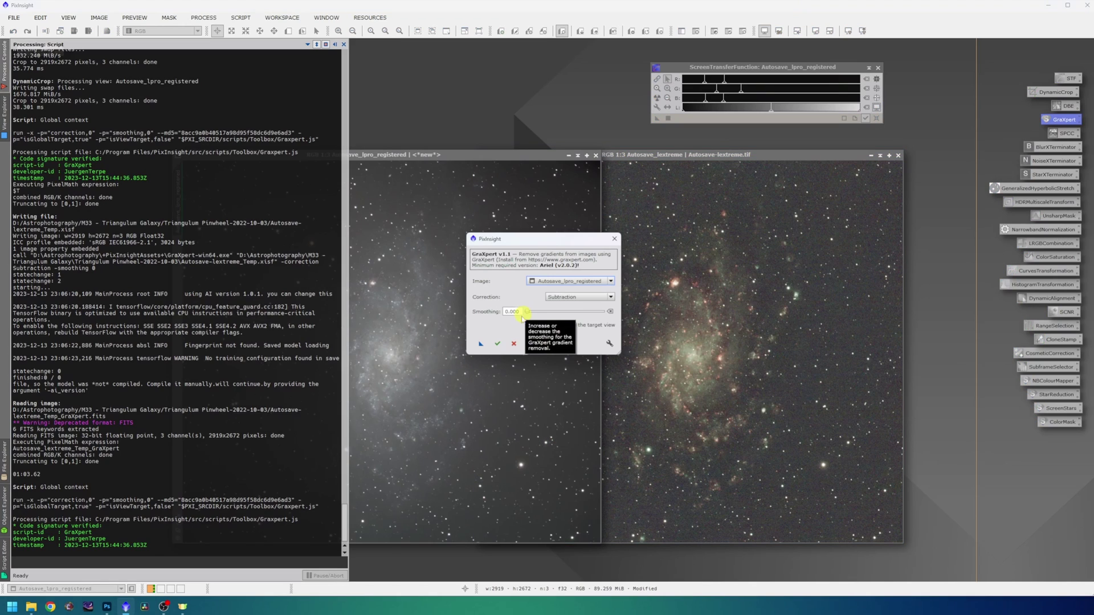
# Run GraXpert gradient removal on Autosave_lpro_registered as well
pyautogui.click(564, 281)
pyautogui.click(542, 304)
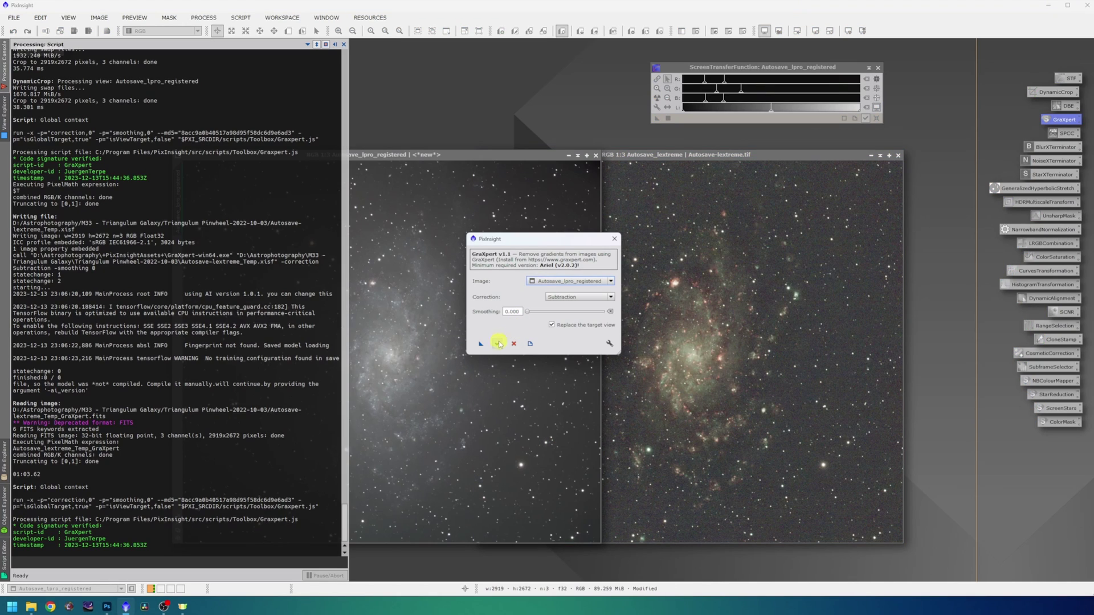
pyautogui.click(498, 344)
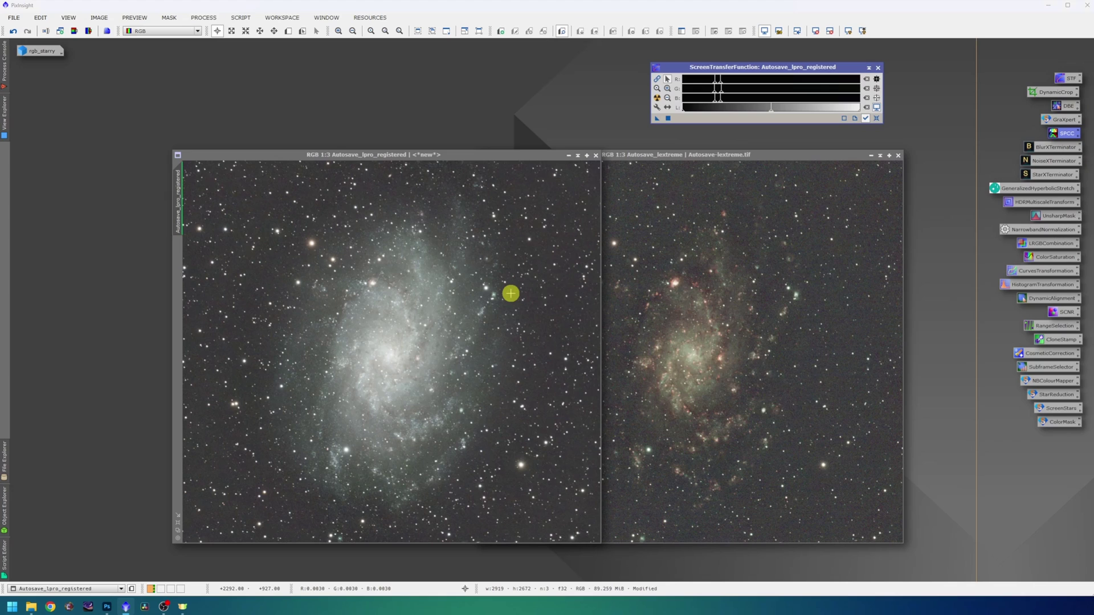
# Set SPCC filters to Sony Color Sensor curves and load M33 coordinates into ImageSolver
pyautogui.doubleClick(1060, 133)
pyautogui.click(889, 433)
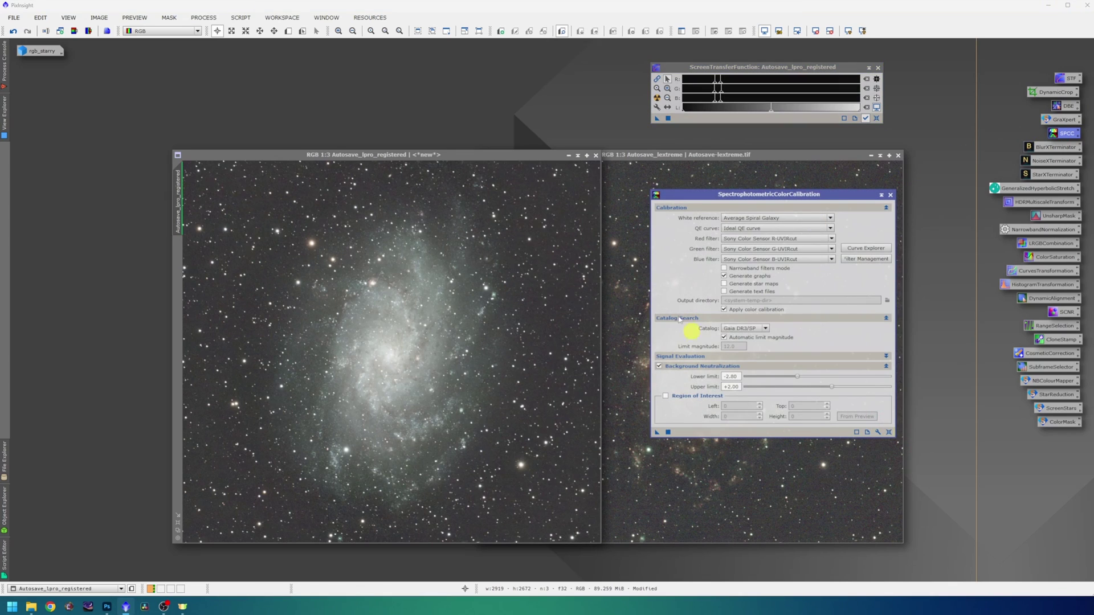
pyautogui.click(241, 17)
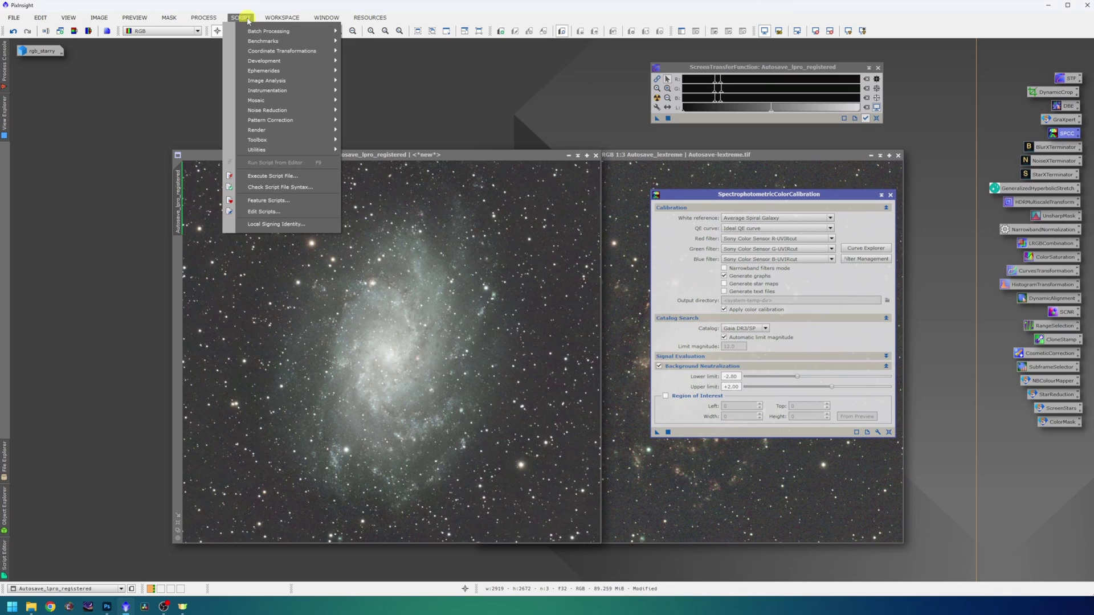
pyautogui.moveTo(268, 81)
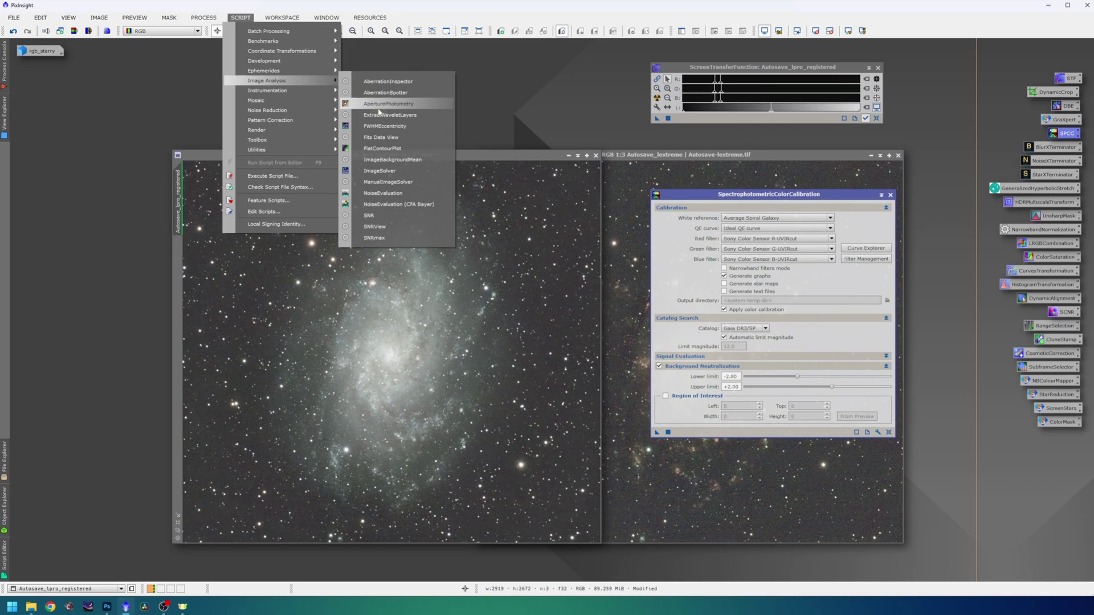
pyautogui.click(379, 170)
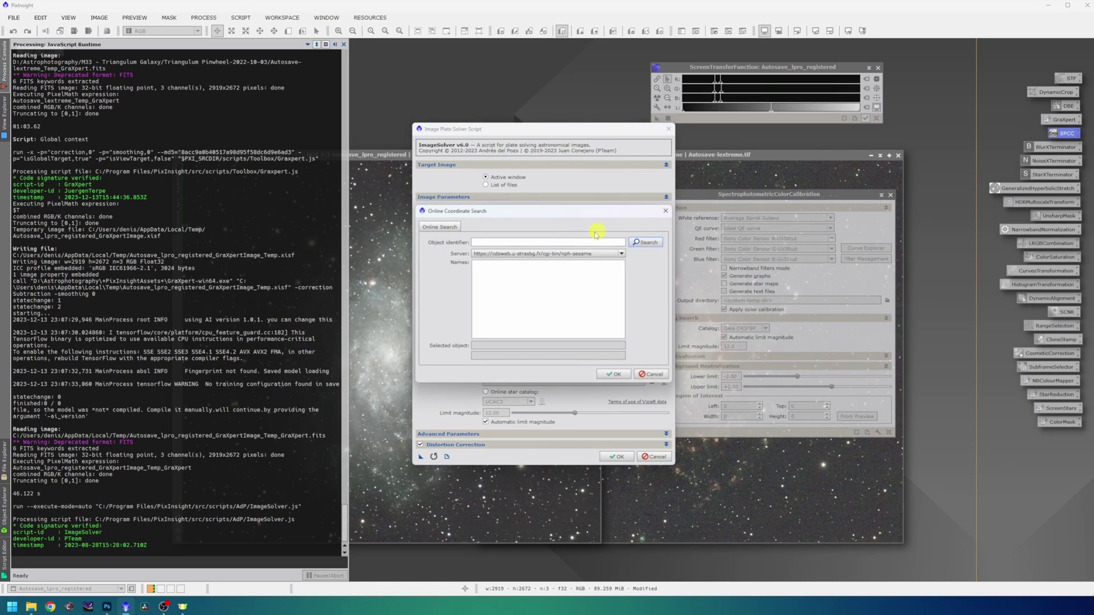
pyautogui.click(569, 243)
pyautogui.write('m3')
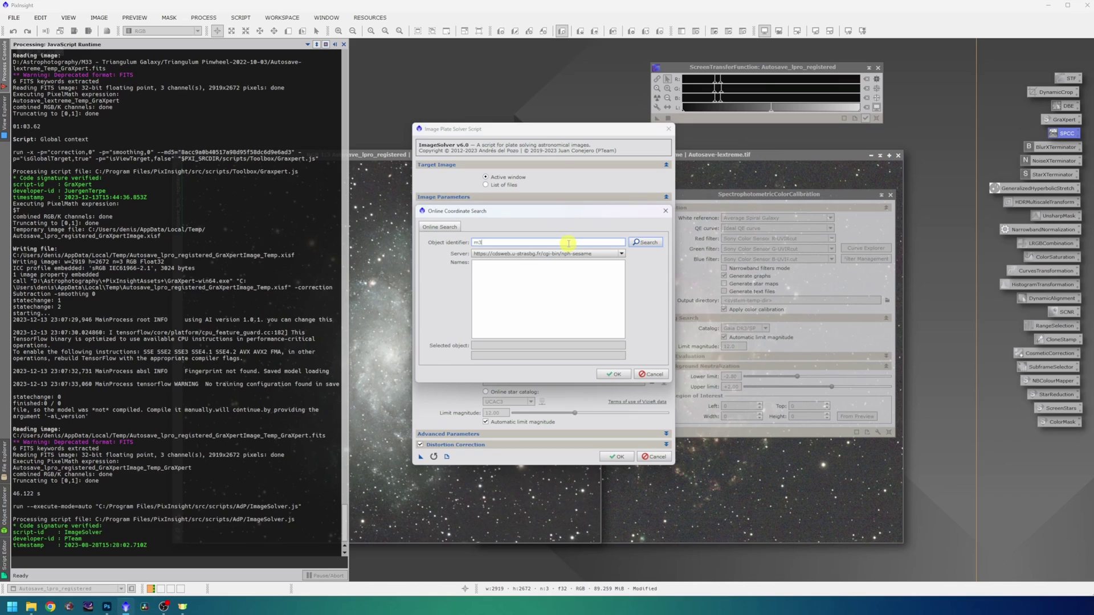
pyautogui.write('3')
pyautogui.press('Return')
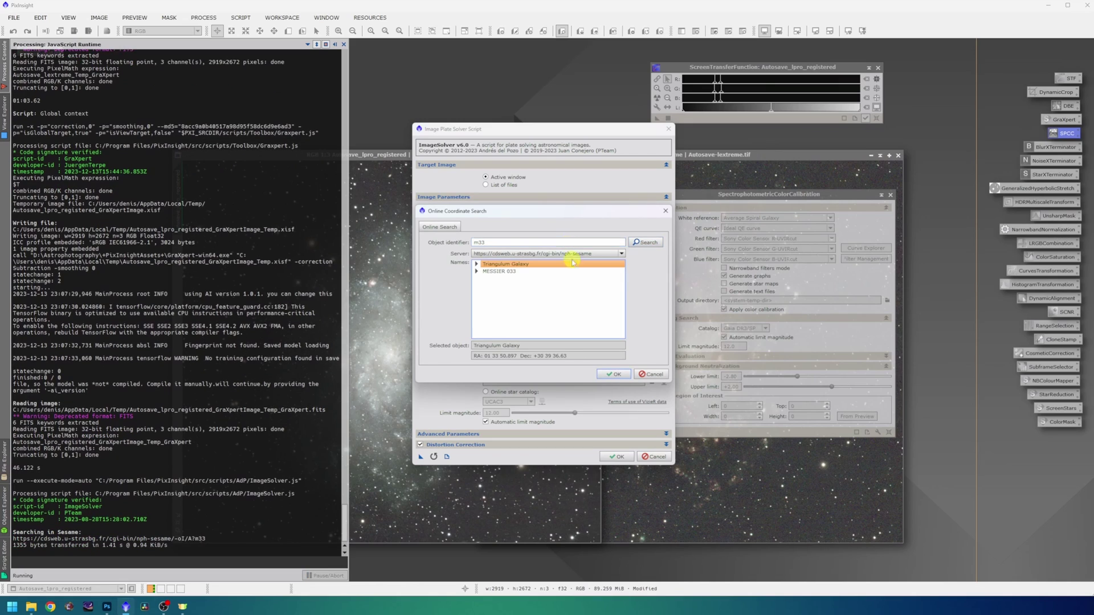
pyautogui.click(610, 374)
# Plate-solve with a 705.944 mm focal distance, ignoring the missing observation date
pyautogui.click(493, 289)
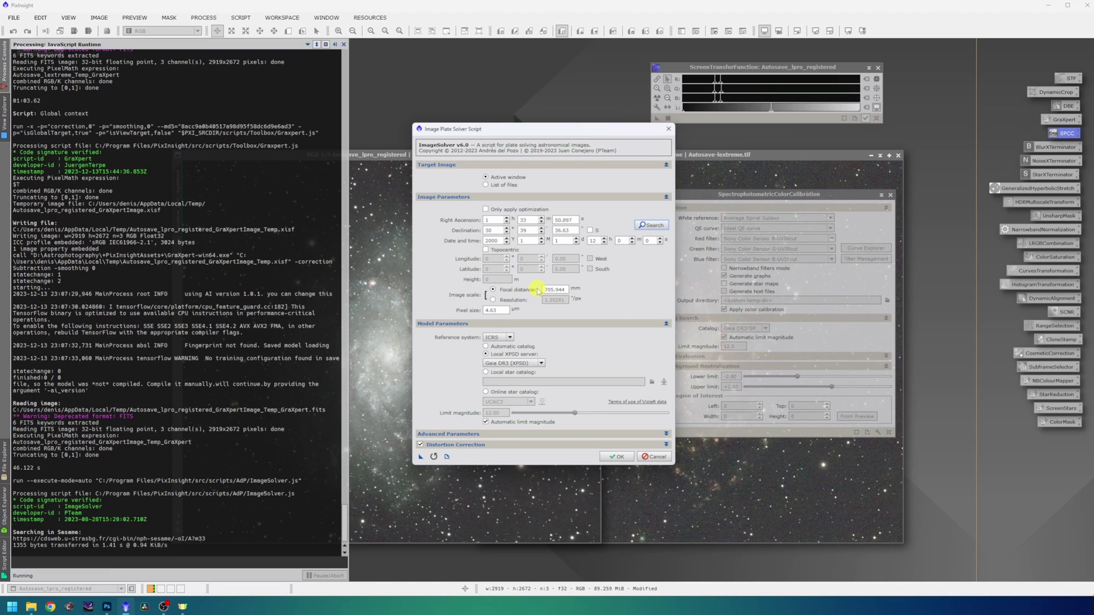
pyautogui.click(616, 457)
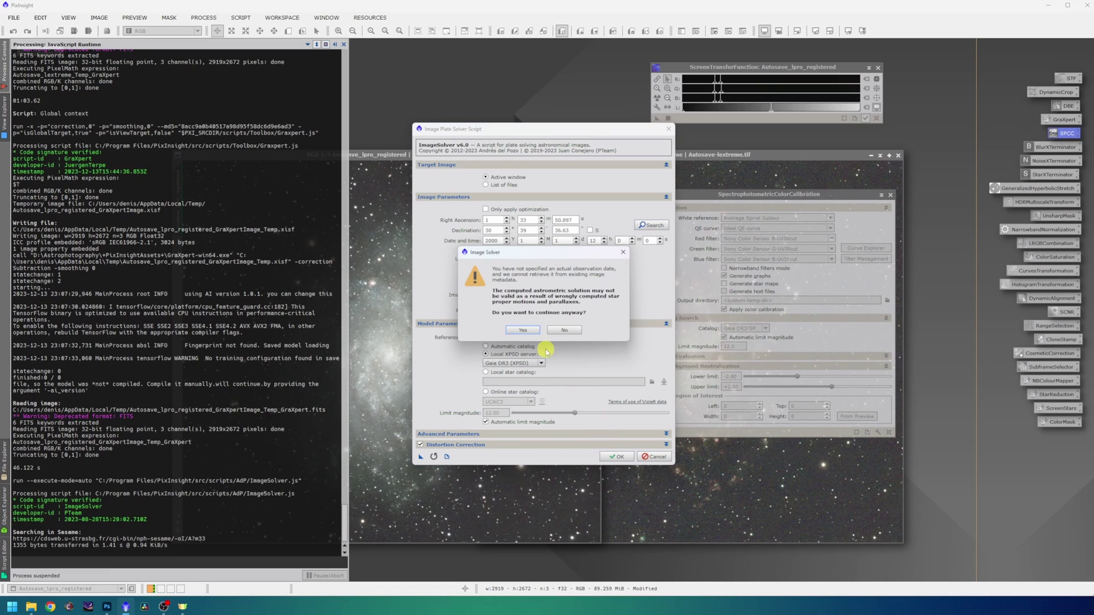
pyautogui.click(522, 330)
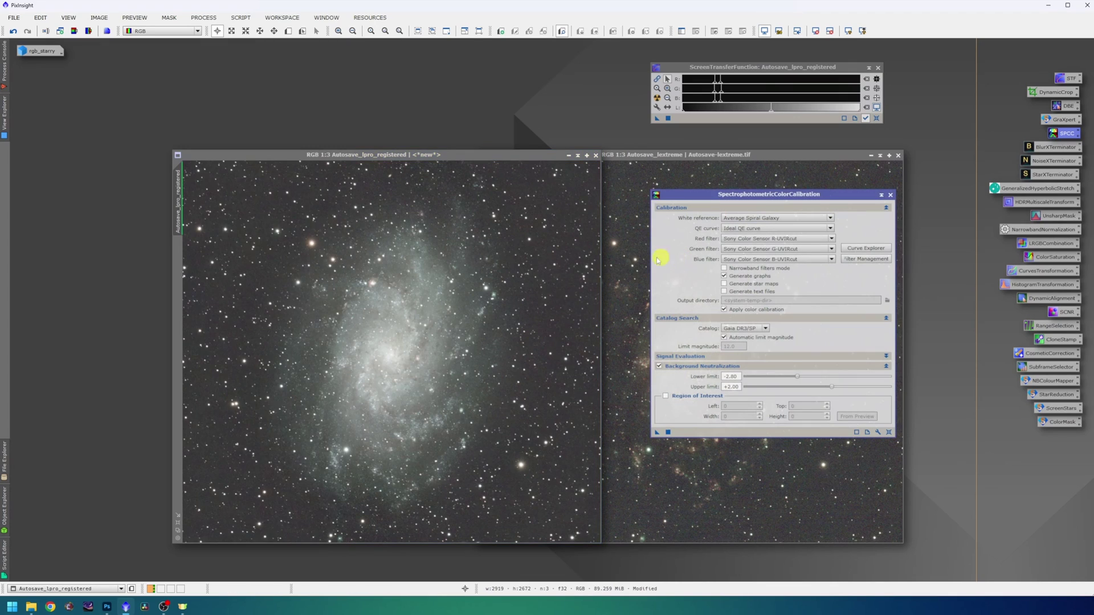
# Apply SPCC using a top-right corner background preview, then STF auto-stretch the image
pyautogui.click(289, 33)
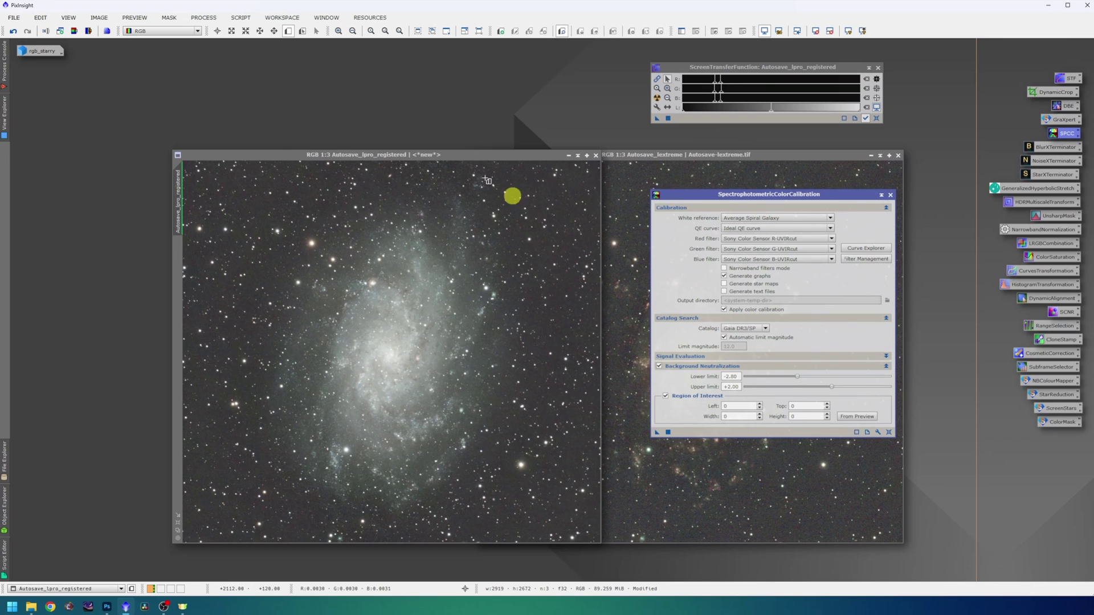
pyautogui.moveTo(569, 179); pyautogui.dragTo(586, 197)
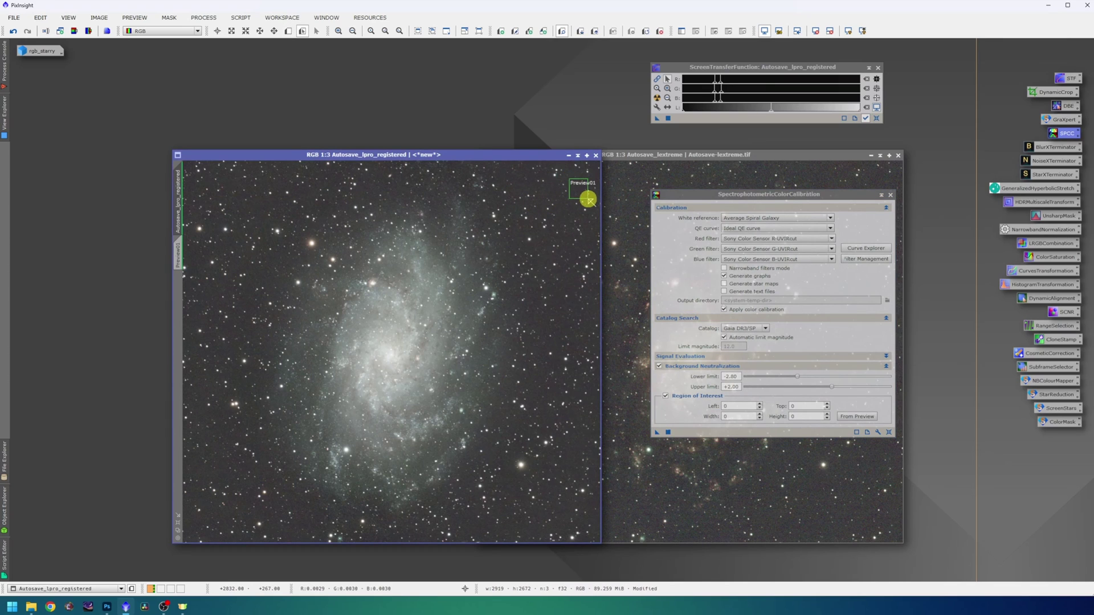
pyautogui.moveTo(657, 432); pyautogui.dragTo(415, 367)
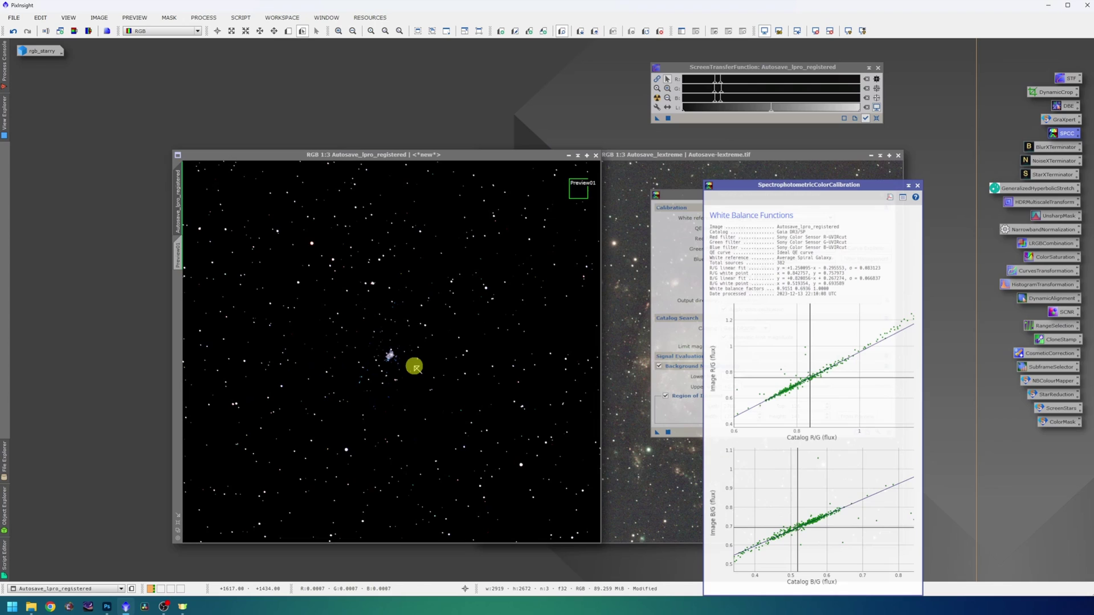
pyautogui.click(917, 185)
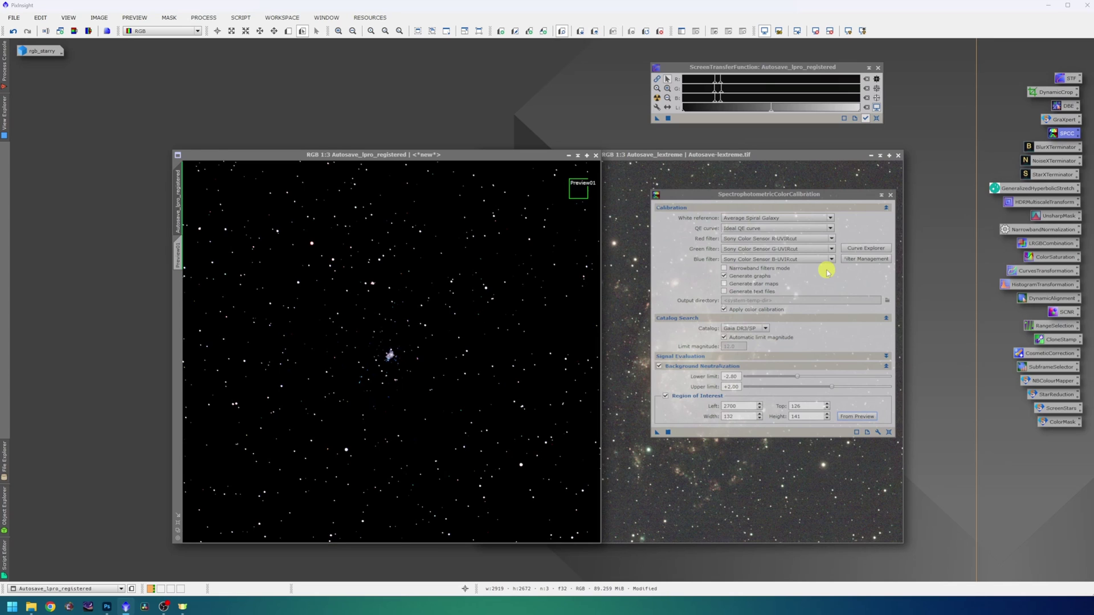
pyautogui.click(891, 194)
pyautogui.click(656, 98)
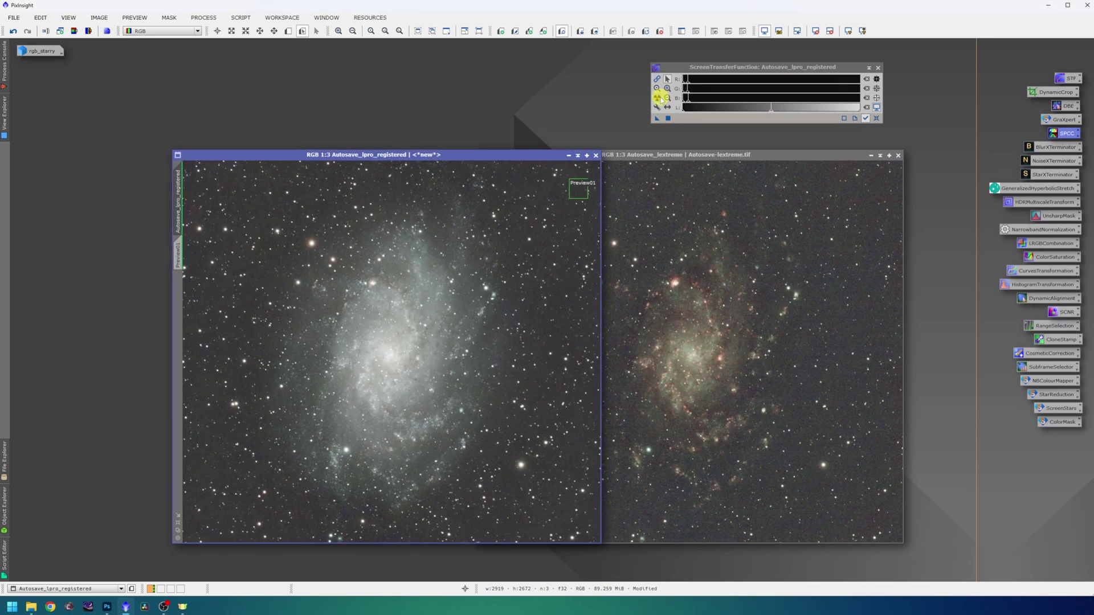
pyautogui.click(135, 18)
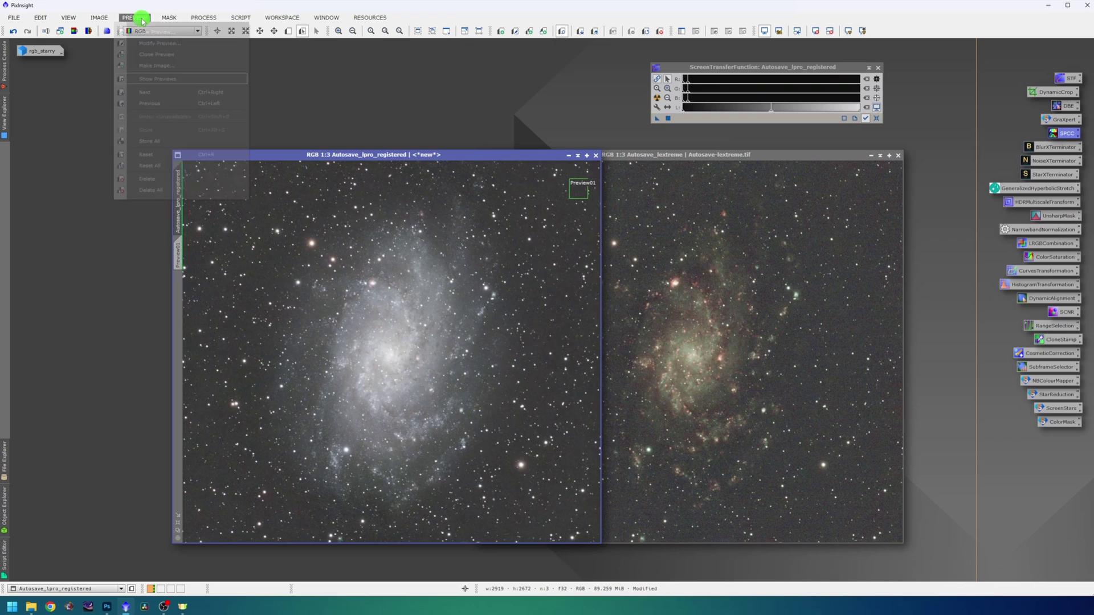
# Delete the corner preview and sharpen the left image with BlurXTerminator, Sharpen Stars 0.29
pyautogui.click(149, 190)
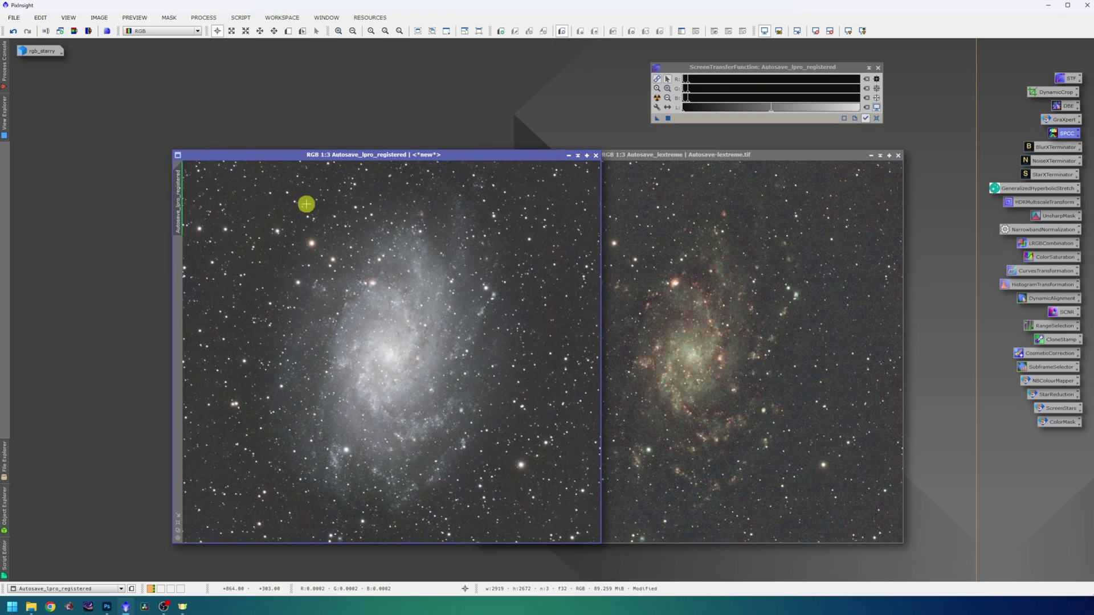
pyautogui.doubleClick(1030, 148)
pyautogui.moveTo(845, 155); pyautogui.dragTo(847, 174)
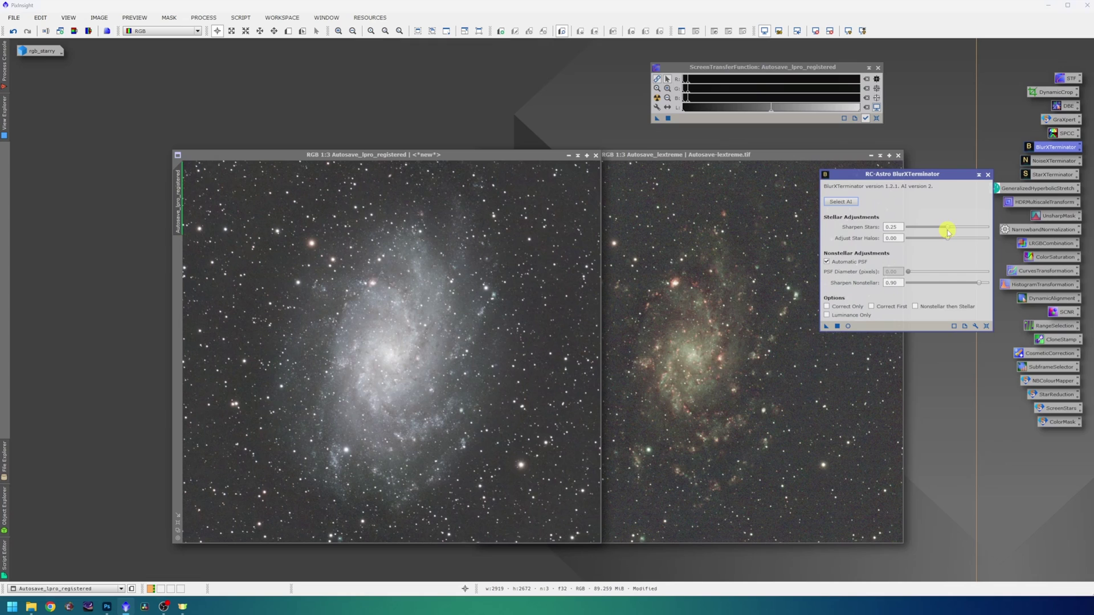
pyautogui.moveTo(947, 227); pyautogui.dragTo(953, 228)
pyautogui.moveTo(826, 326); pyautogui.dragTo(523, 325)
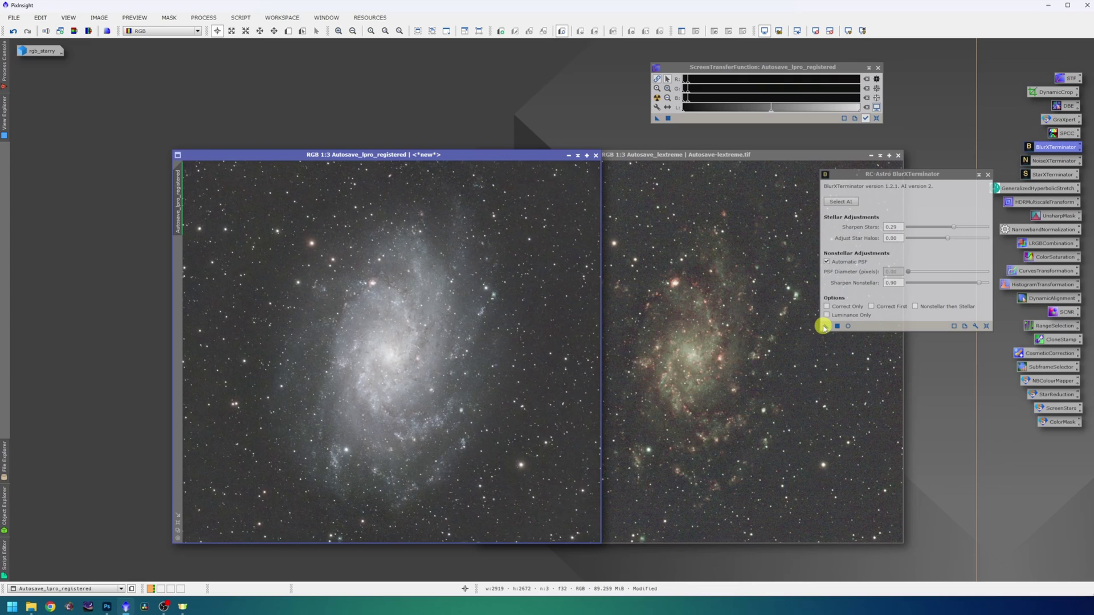
pyautogui.click(797, 333)
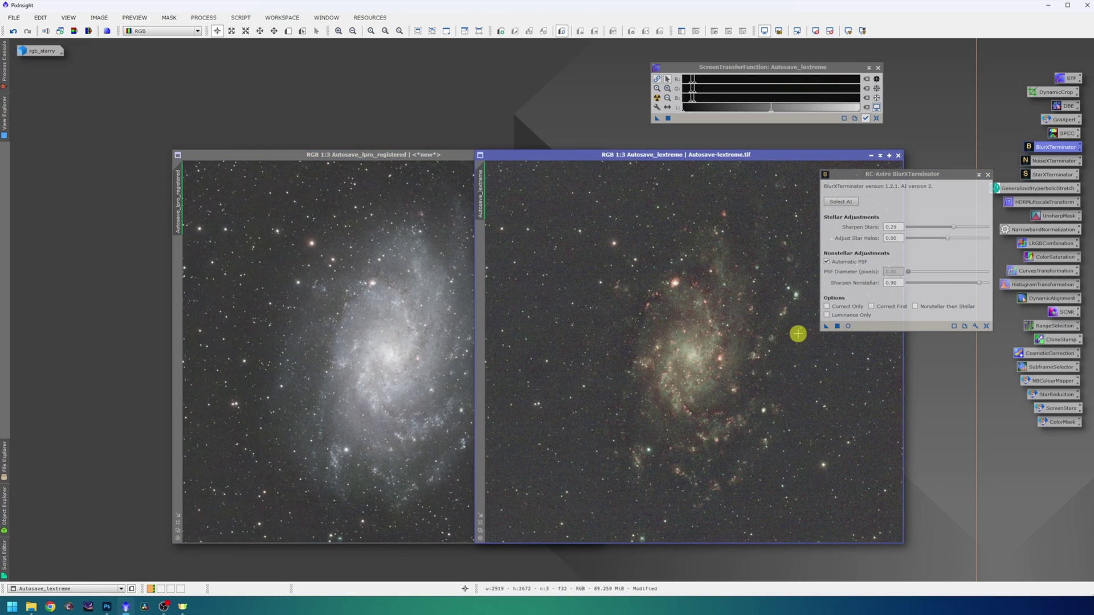
pyautogui.click(988, 174)
# Apply NoiseXTerminator to the left lpro image, then raise Denoise to 0.83
pyautogui.doubleClick(1028, 161)
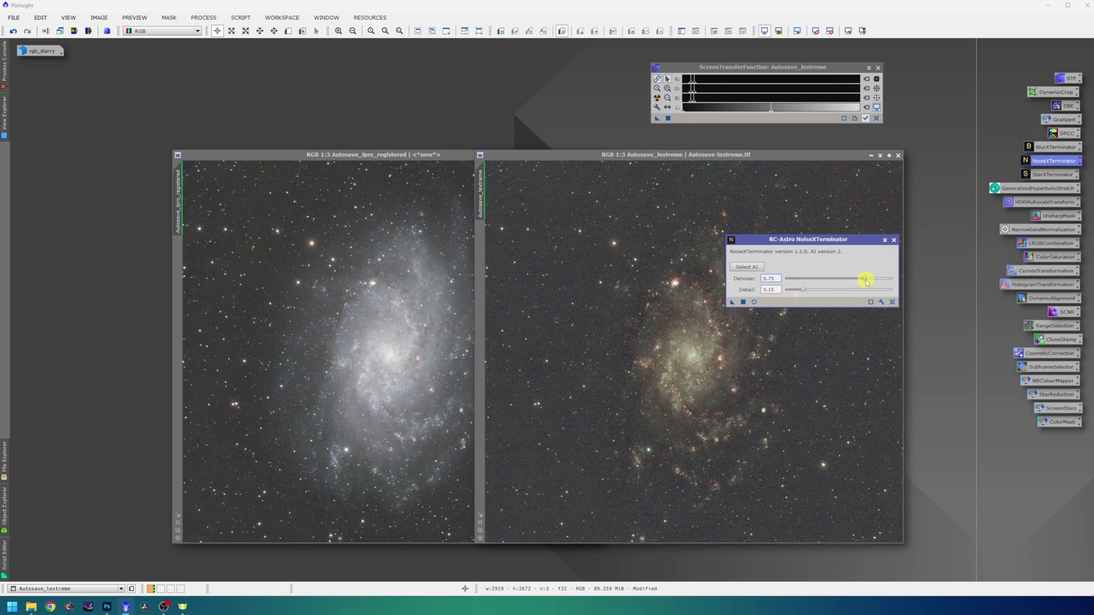
pyautogui.moveTo(732, 302); pyautogui.dragTo(360, 293)
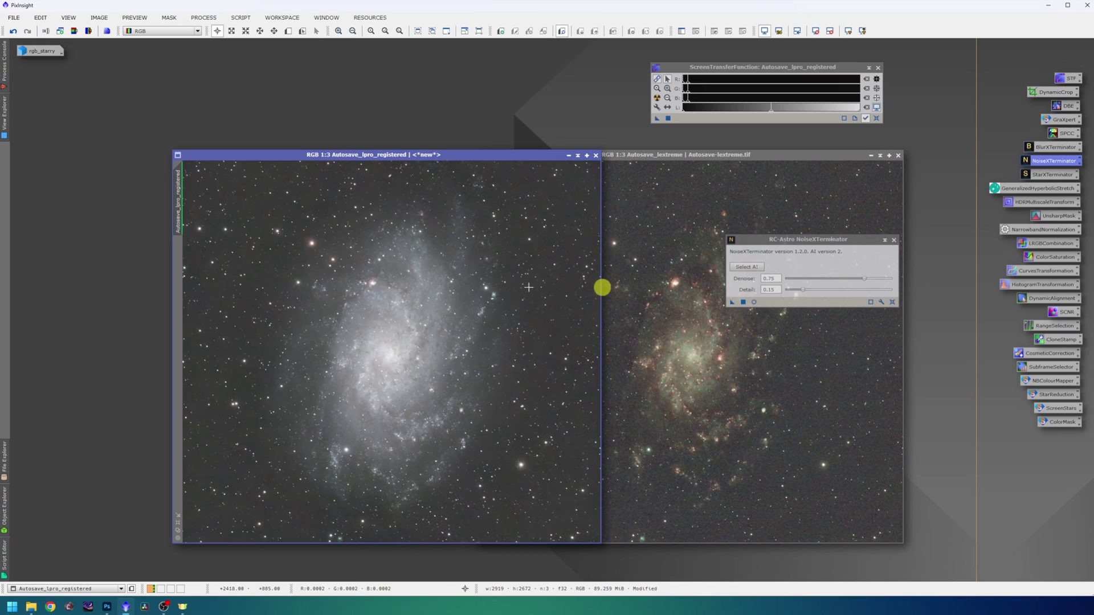
pyautogui.moveTo(870, 280); pyautogui.dragTo(874, 280)
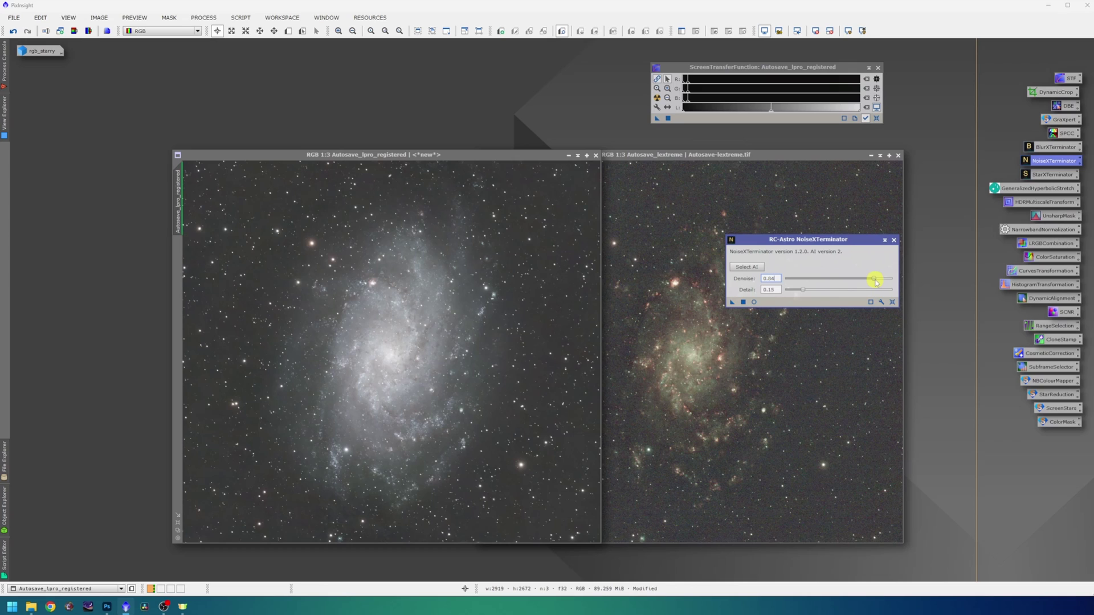
# Remove stars from the galaxy images with StarXTerminator, generating a separate star image
pyautogui.click(679, 329)
pyautogui.click(893, 240)
pyautogui.doubleClick(1025, 175)
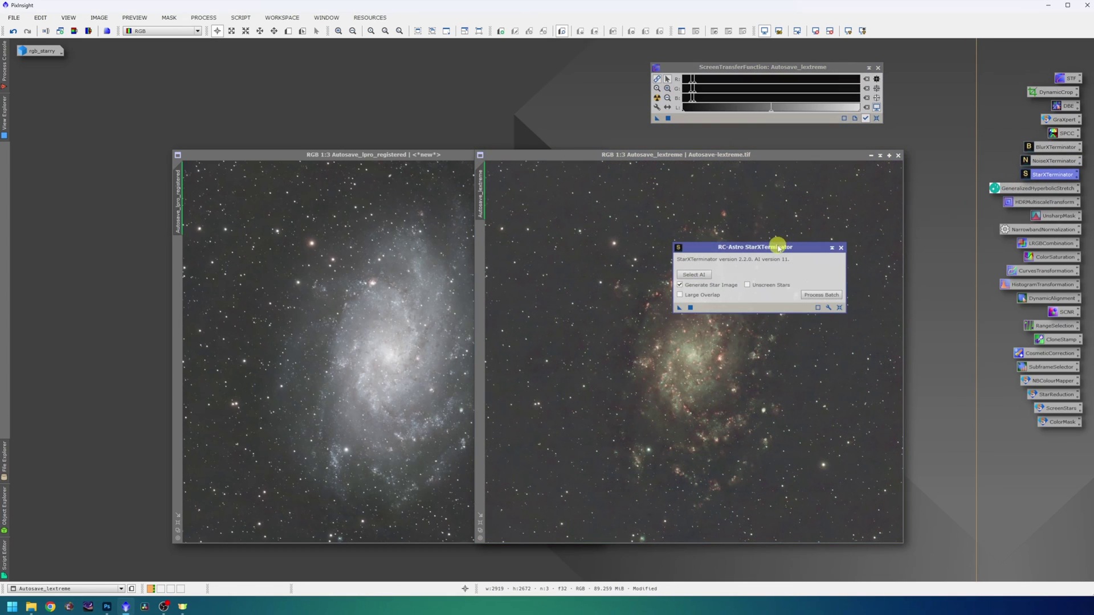
pyautogui.moveTo(778, 248); pyautogui.dragTo(743, 183)
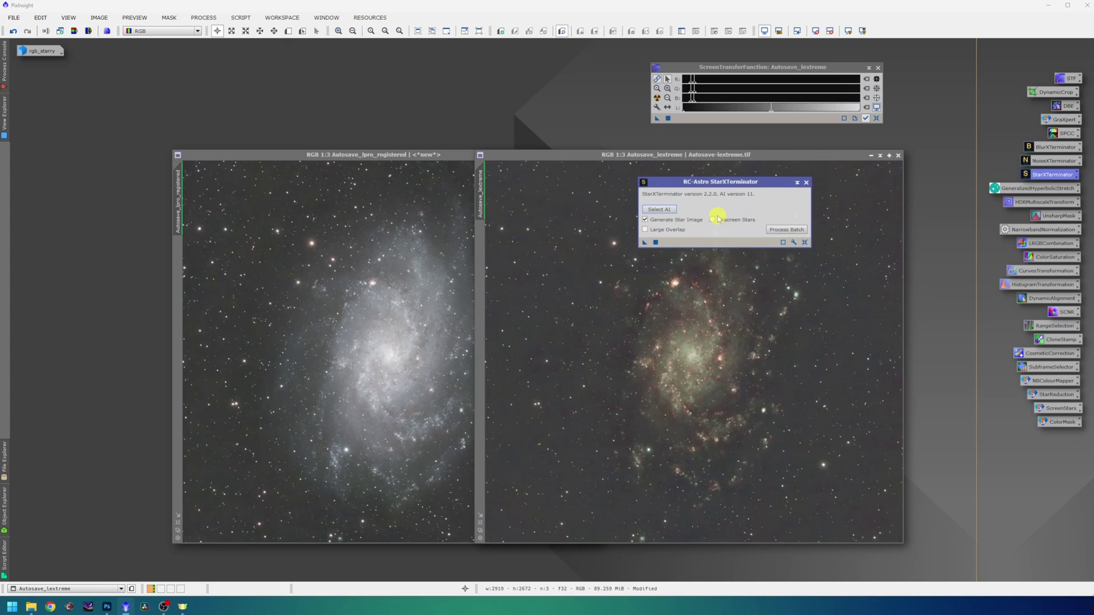
pyautogui.click(669, 221)
pyautogui.moveTo(645, 242); pyautogui.dragTo(612, 276)
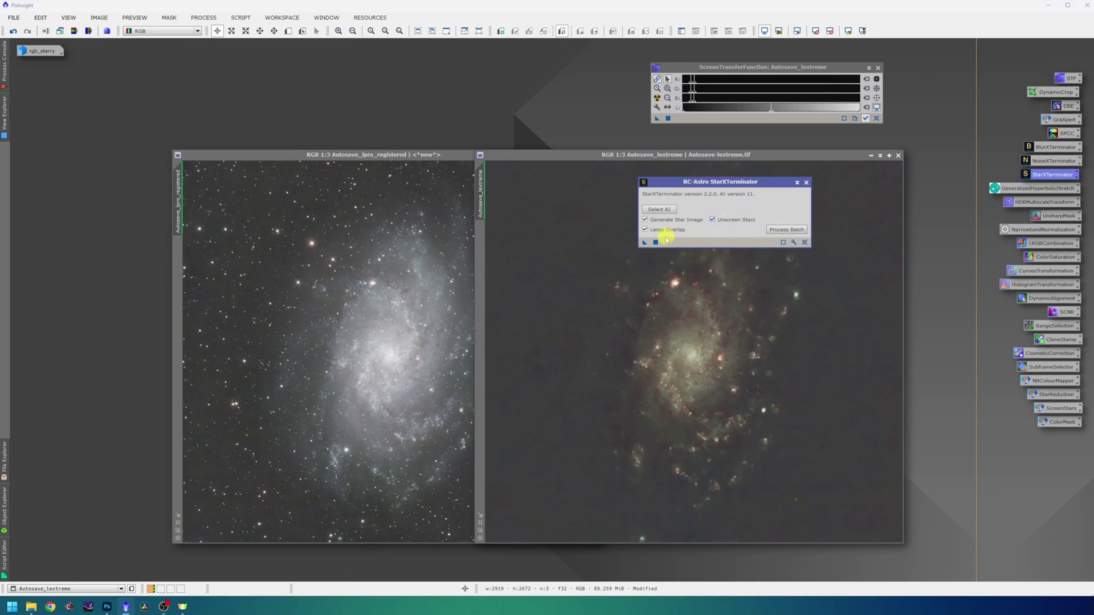
# Minimise the Autosave_lpro_registered_stars image and park its icon beside rgb_starry
pyautogui.click(330, 288)
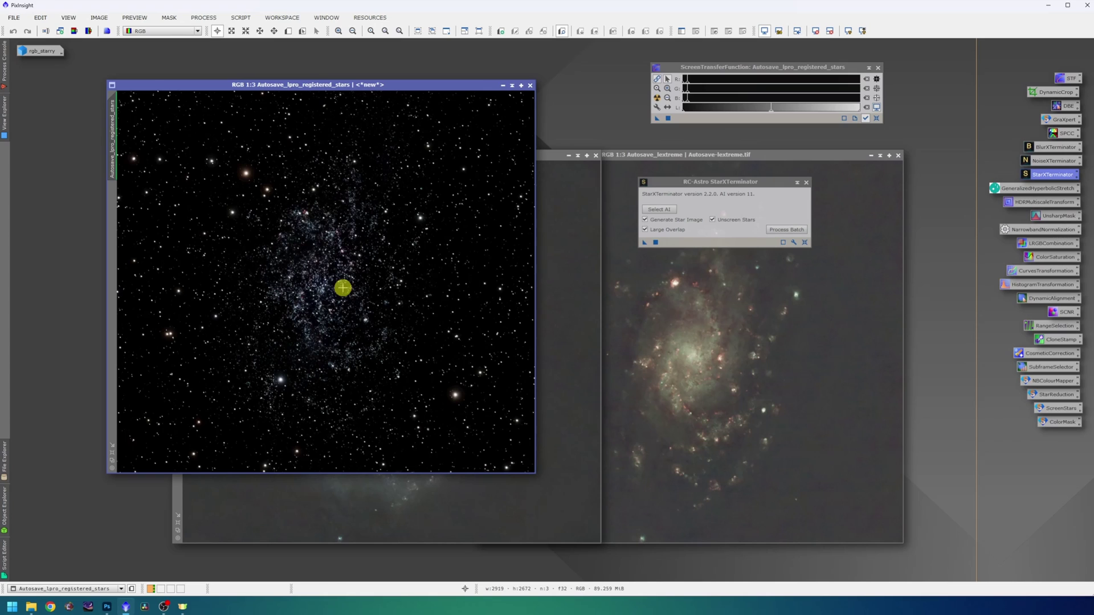
pyautogui.click(500, 85)
pyautogui.moveTo(356, 284); pyautogui.dragTo(52, 79)
# Rename the left starless image to lpro and the right one to lextreme
pyautogui.doubleClick(181, 216)
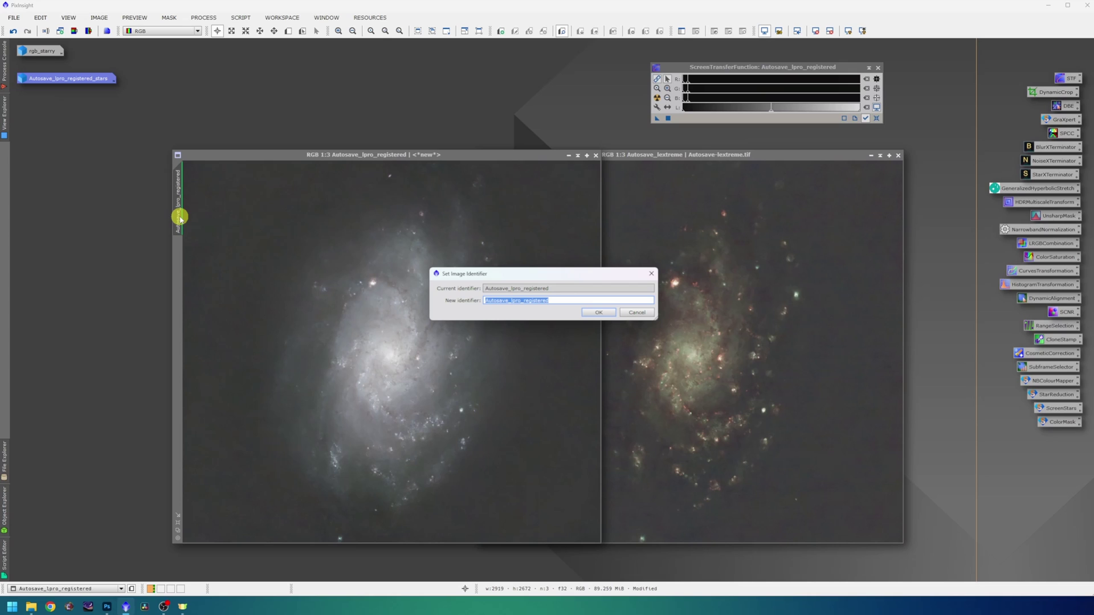
pyautogui.write('lpro')
pyautogui.press('Return')
pyautogui.doubleClick(481, 200)
pyautogui.click(509, 301)
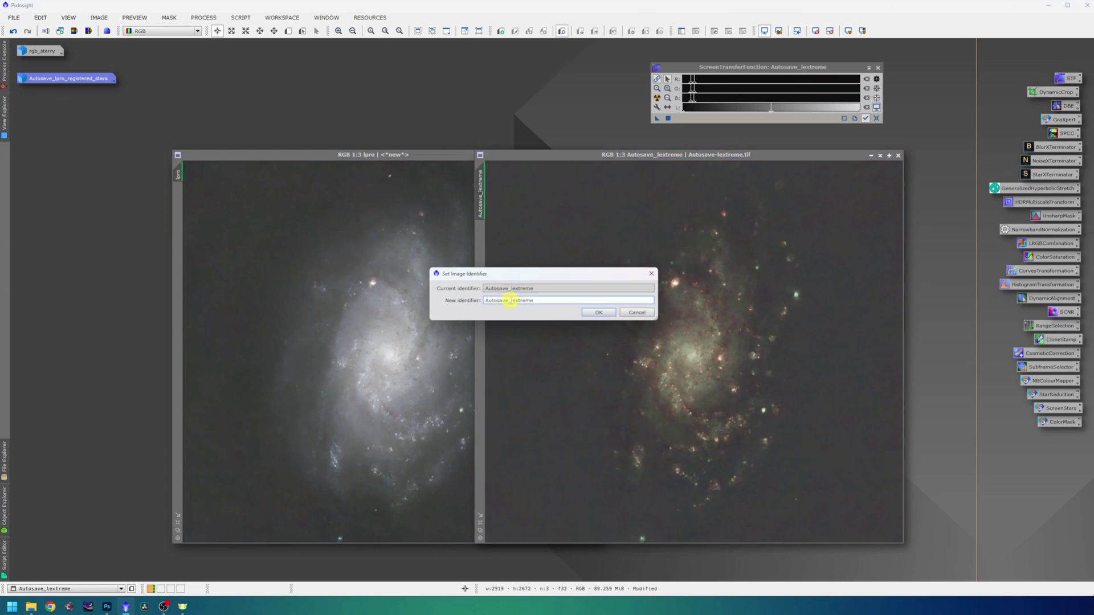
pyautogui.press('BackSpace')
pyautogui.press('BackSpace')
pyautogui.press('BackSpace')
pyautogui.press('BackSpace')
pyautogui.press('BackSpace')
pyautogui.press('BackSpace')
pyautogui.press('BackSpace')
pyautogui.press('BackSpace')
pyautogui.press('BackSpace')
pyautogui.press('Return')
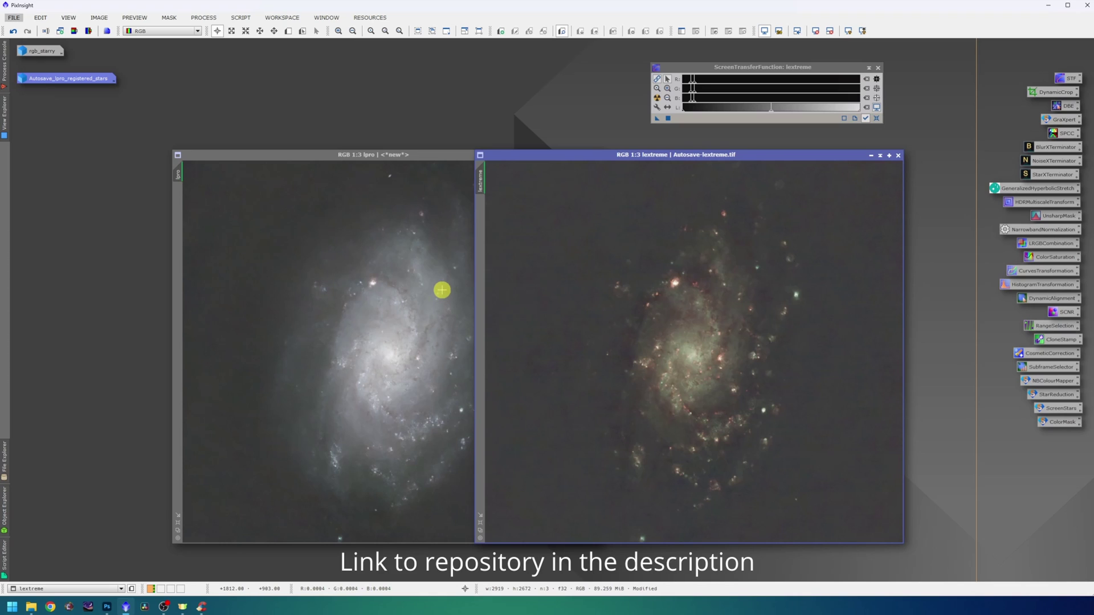
pyautogui.click(437, 288)
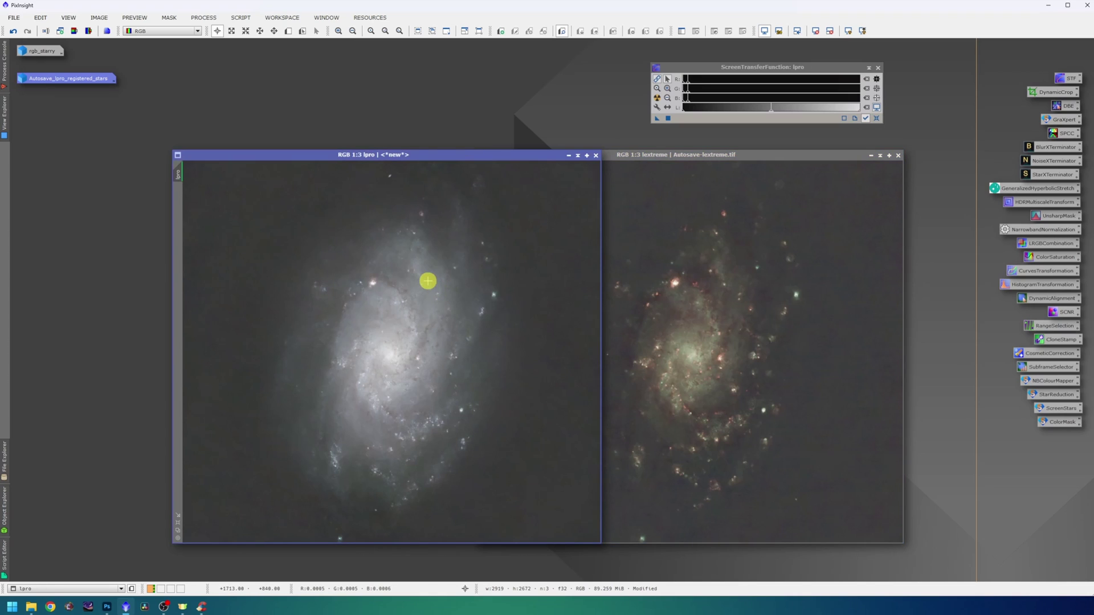
# Split lpro into RGB channels, keeping only lpro_R and closing the G and B images
pyautogui.click(89, 32)
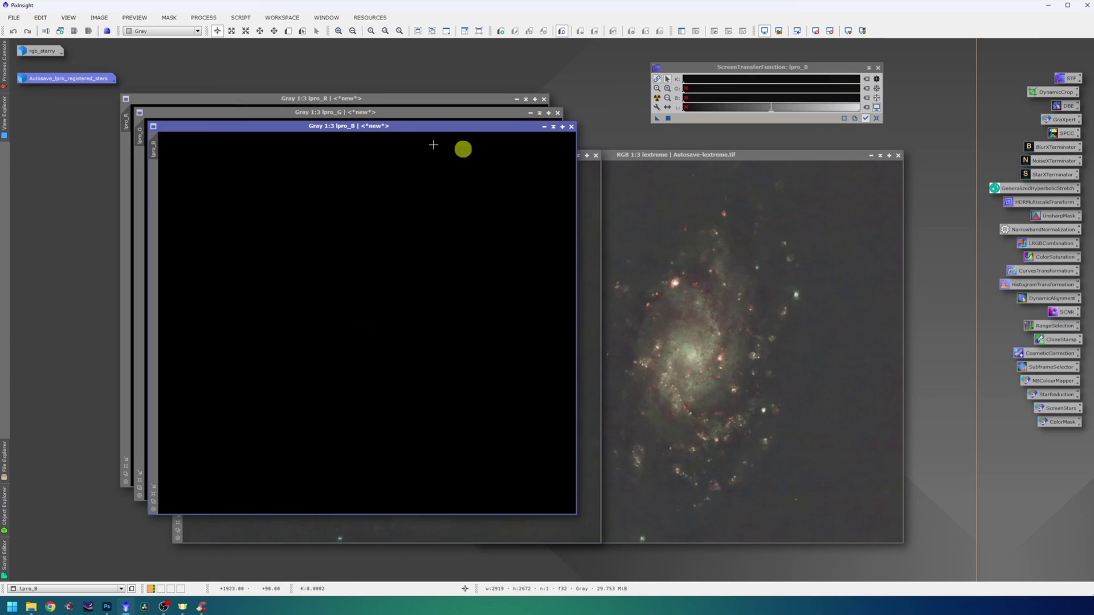
pyautogui.click(570, 126)
pyautogui.click(558, 112)
pyautogui.click(464, 101)
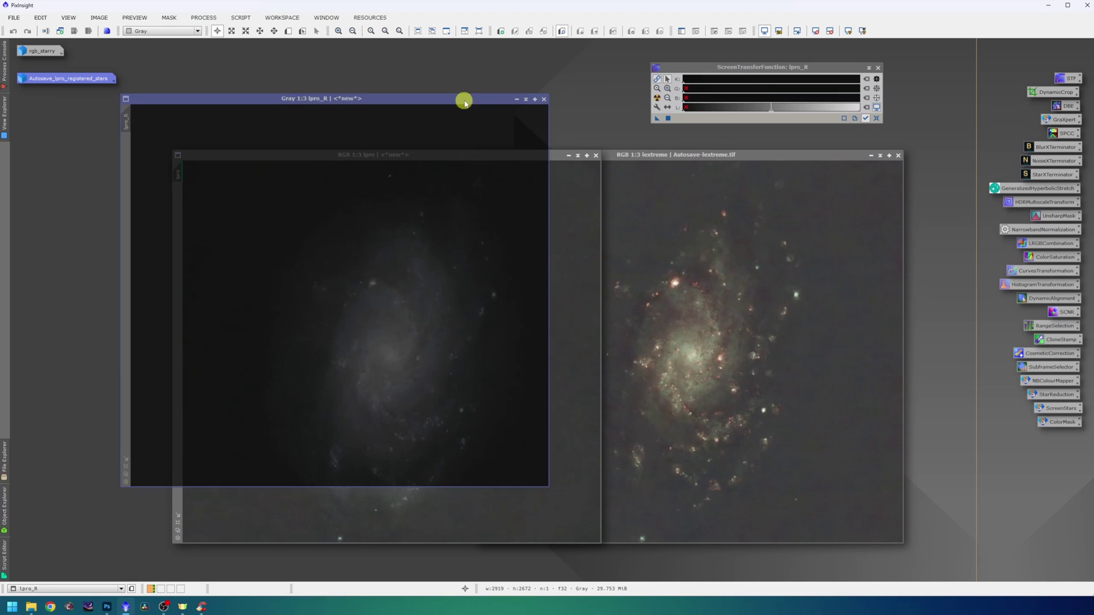
pyautogui.moveTo(464, 101); pyautogui.dragTo(497, 116)
# Split lextreme into channels, keep lextreme_R, and give it a darkened auto-stretch
pyautogui.click(657, 196)
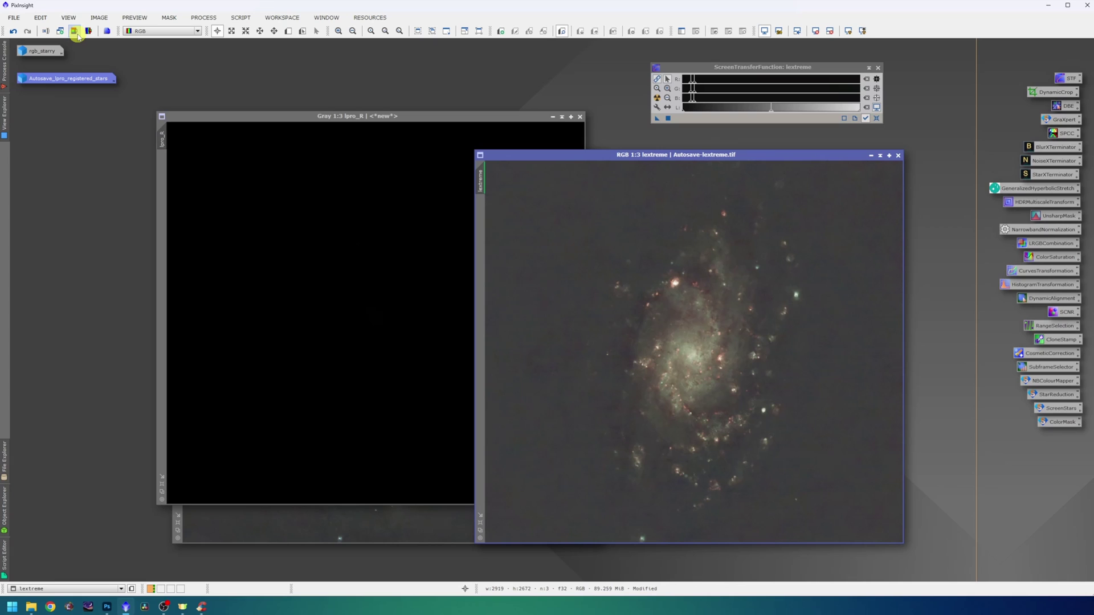
pyautogui.click(76, 32)
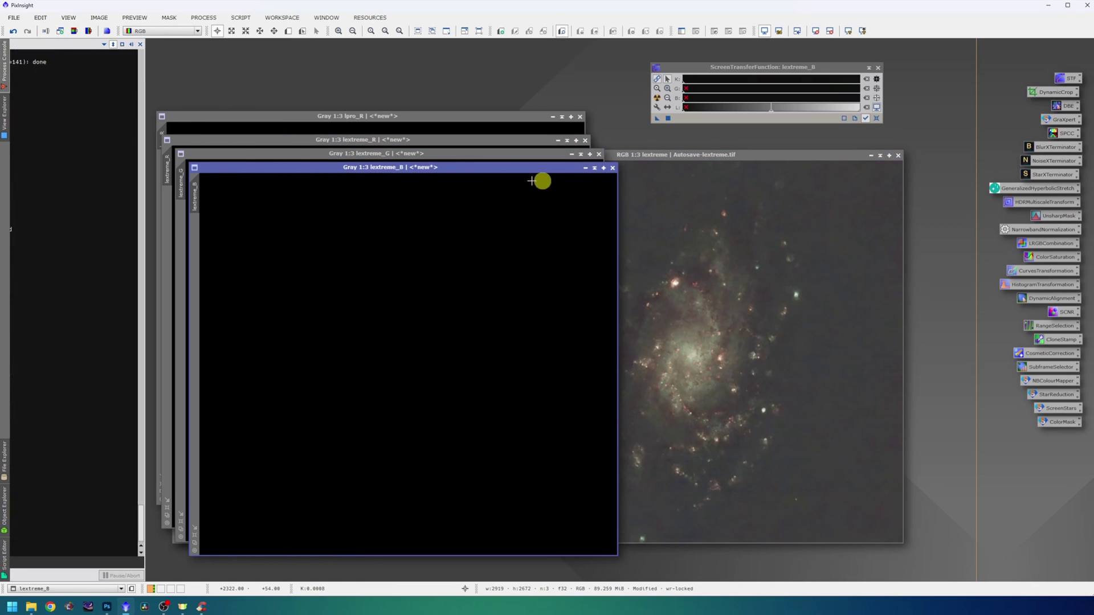
pyautogui.click(611, 169)
pyautogui.click(598, 154)
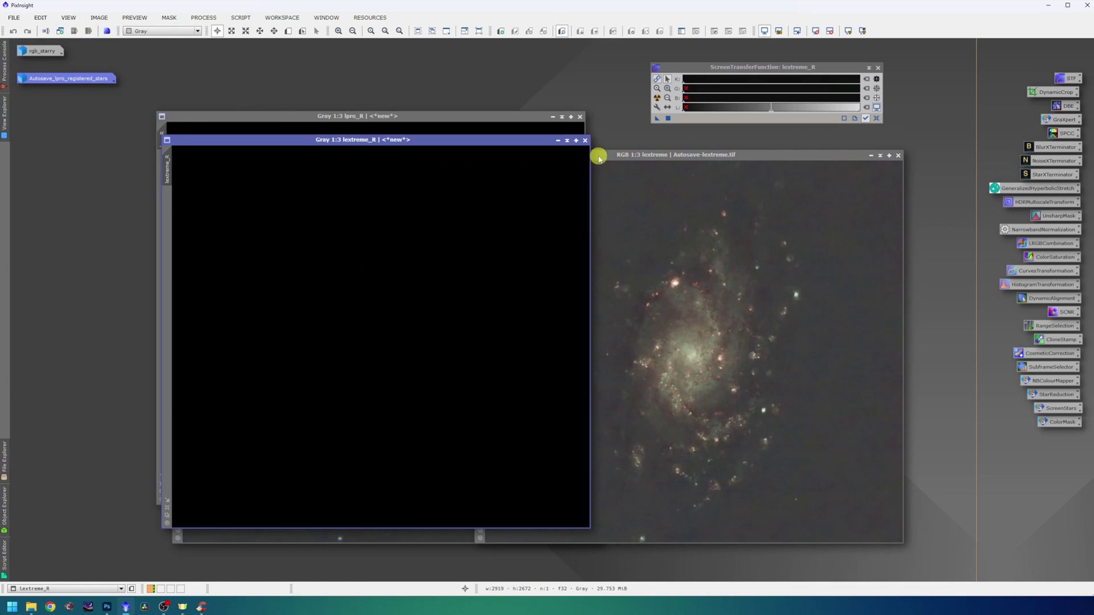
pyautogui.click(845, 31)
pyautogui.moveTo(505, 140); pyautogui.dragTo(747, 154)
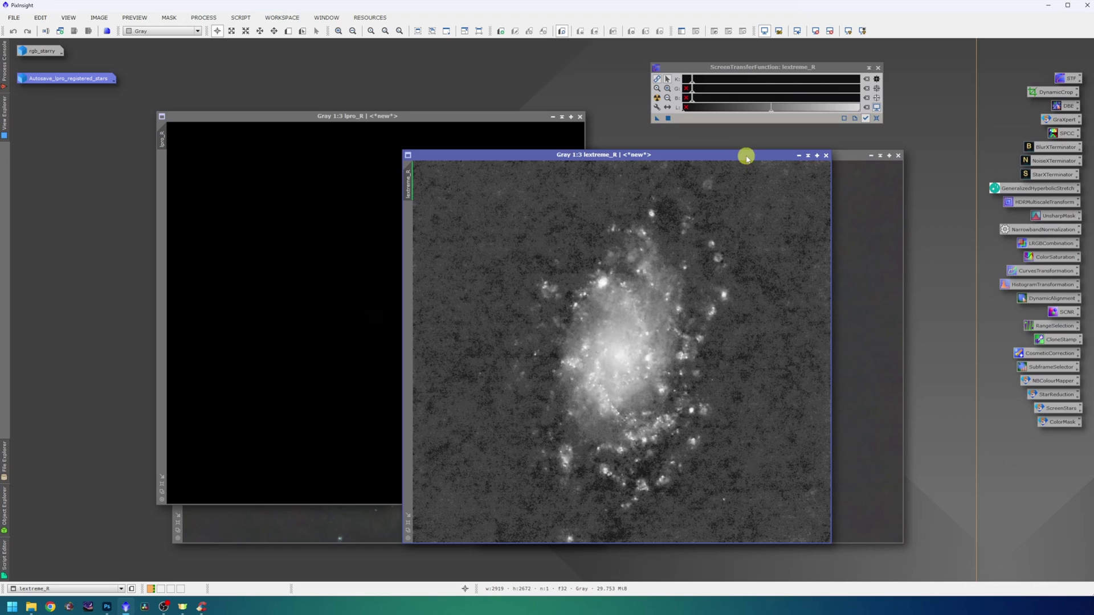
pyautogui.moveTo(692, 79)
pyautogui.mouseDown()
pyautogui.moveTo(789, 79)
pyautogui.moveTo(757, 80)
pyautogui.mouseUp()
# Close the lextreme colour image unsaved and park the lpro colour image as an icon
pyautogui.click(808, 154)
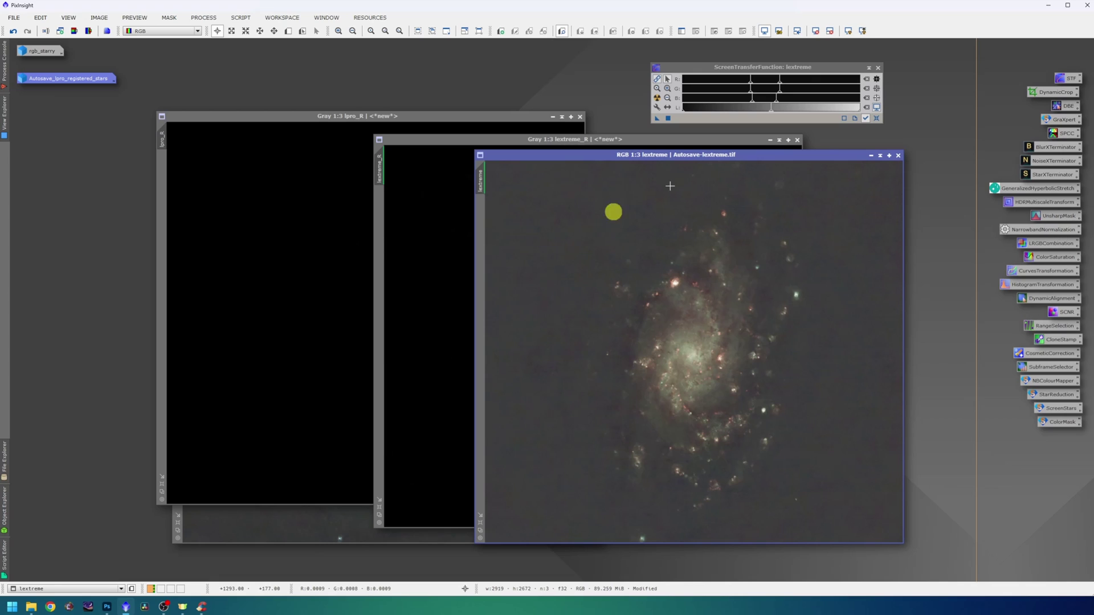
pyautogui.click(898, 156)
pyautogui.click(567, 324)
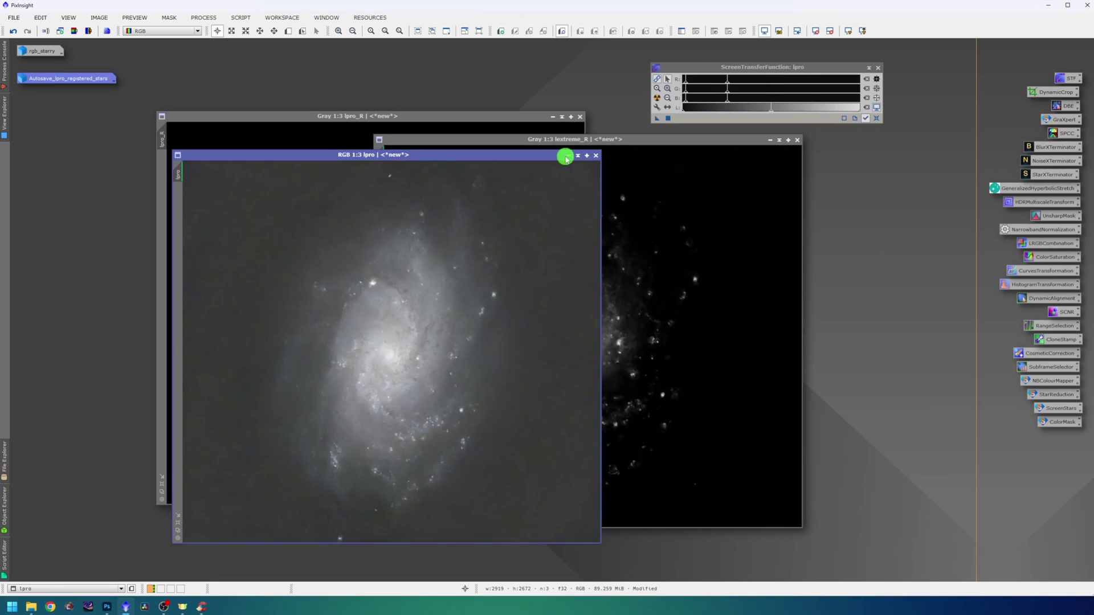
pyautogui.click(566, 157)
pyautogui.moveTo(402, 352); pyautogui.dragTo(34, 100)
pyautogui.click(200, 165)
# Auto-stretch lpro_R and darken the shadows of its screen stretch
pyautogui.click(847, 31)
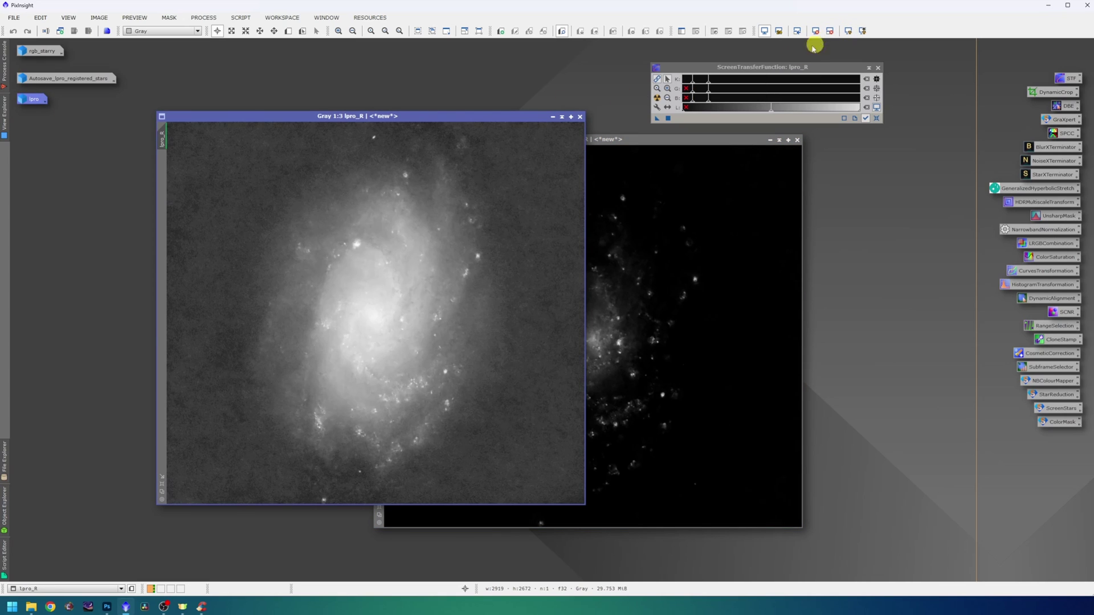
pyautogui.moveTo(496, 115); pyautogui.dragTo(477, 117)
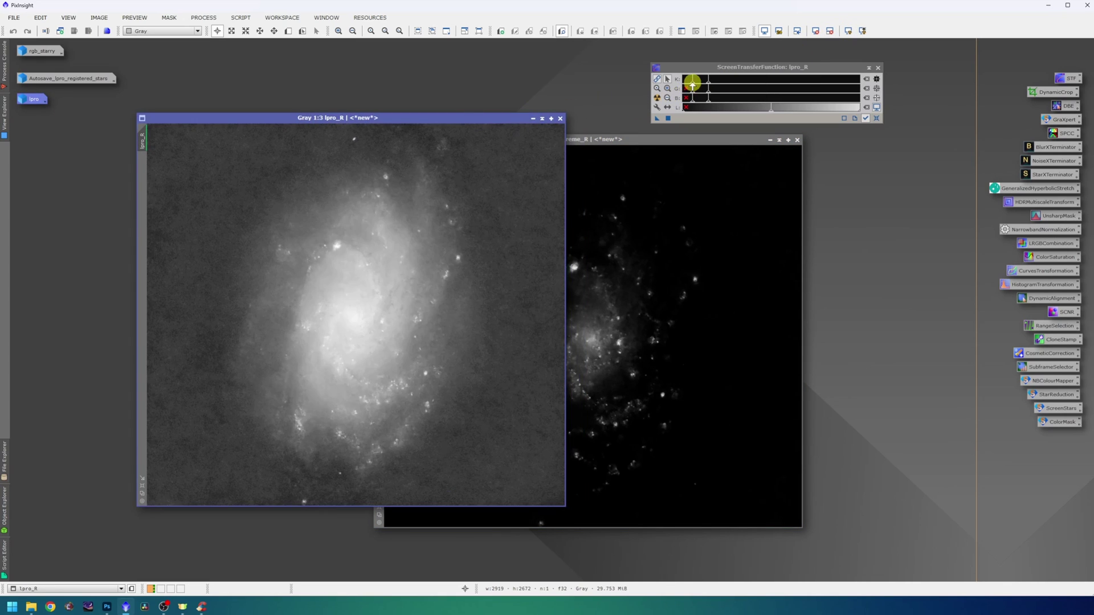
pyautogui.moveTo(692, 83); pyautogui.dragTo(732, 82)
# Arrange lpro_R and lextreme_R side by side, leaving lpro_R active
pyautogui.moveTo(654, 139); pyautogui.dragTo(776, 147)
pyautogui.moveTo(488, 117); pyautogui.dragTo(429, 147)
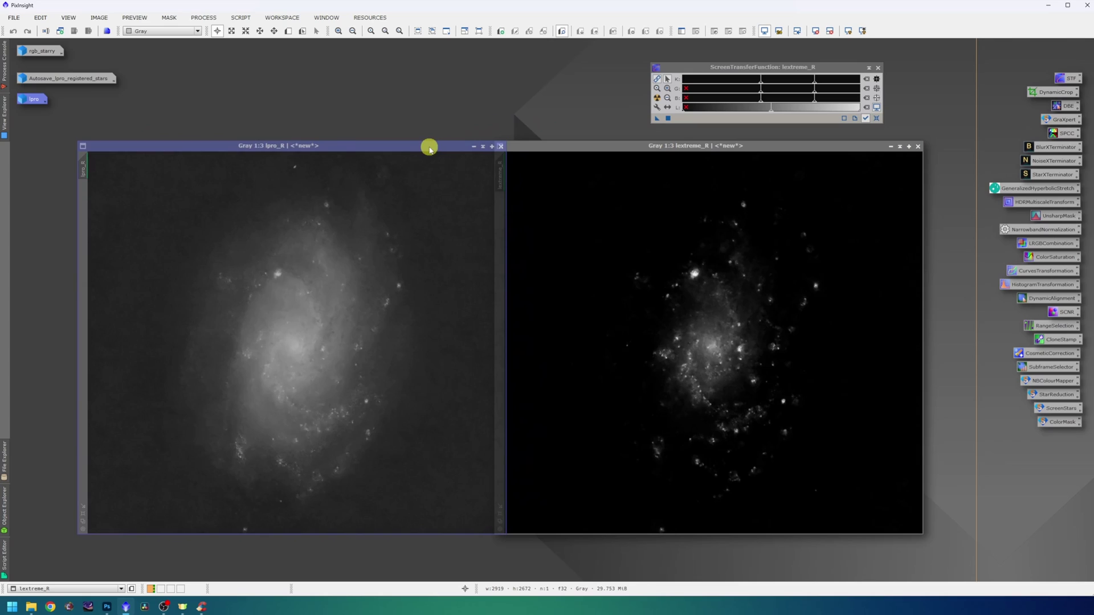
pyautogui.moveTo(520, 147); pyautogui.dragTo(534, 149)
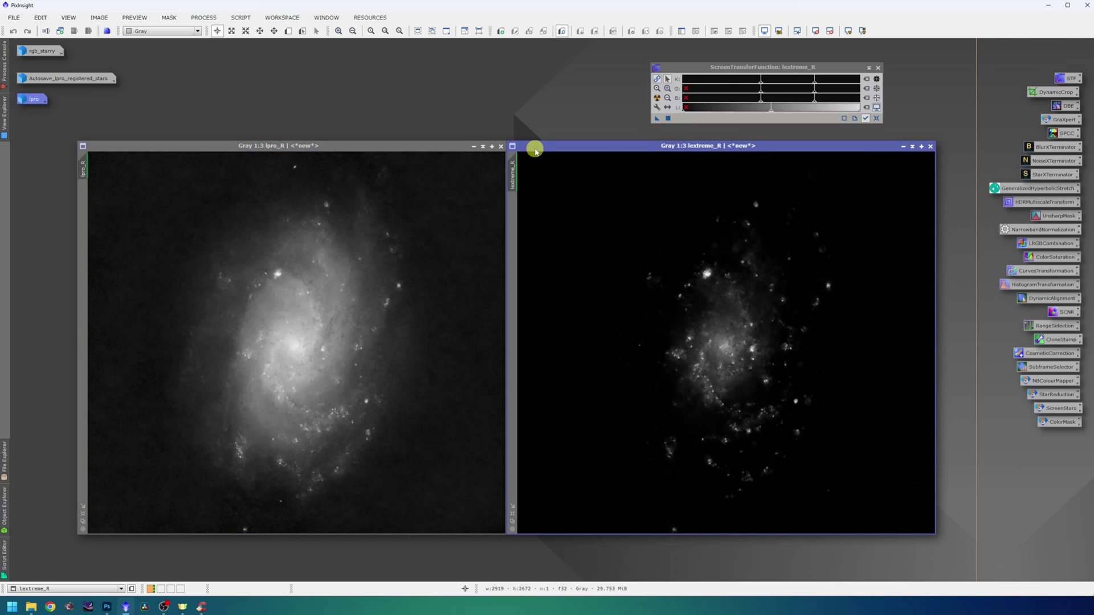
pyautogui.click(266, 274)
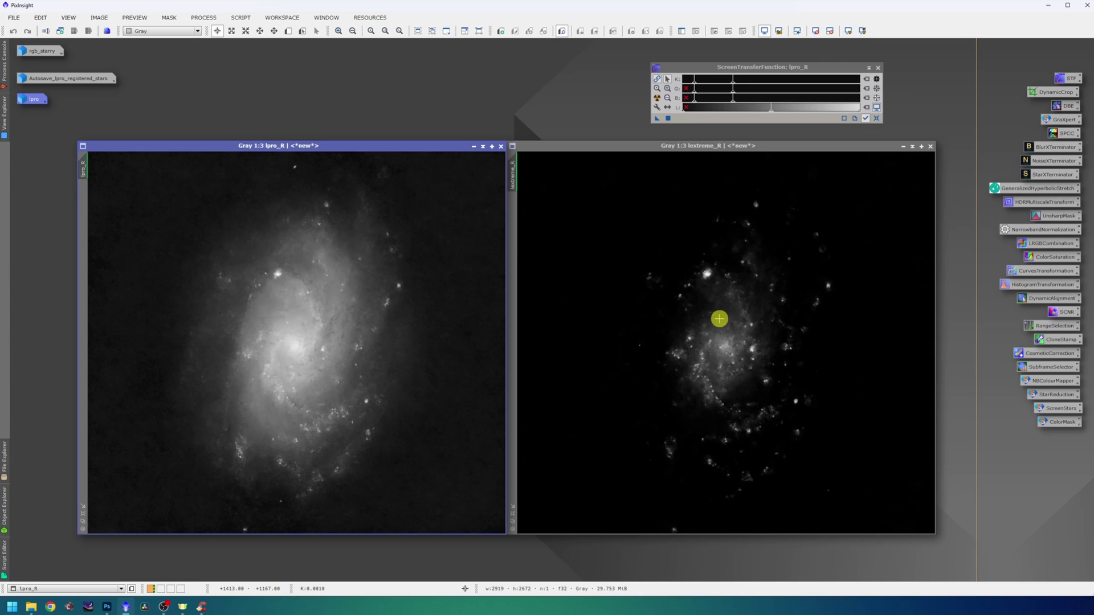
# Launch the NB Colour Mapper script and select layer 0
pyautogui.rightClick(1036, 382)
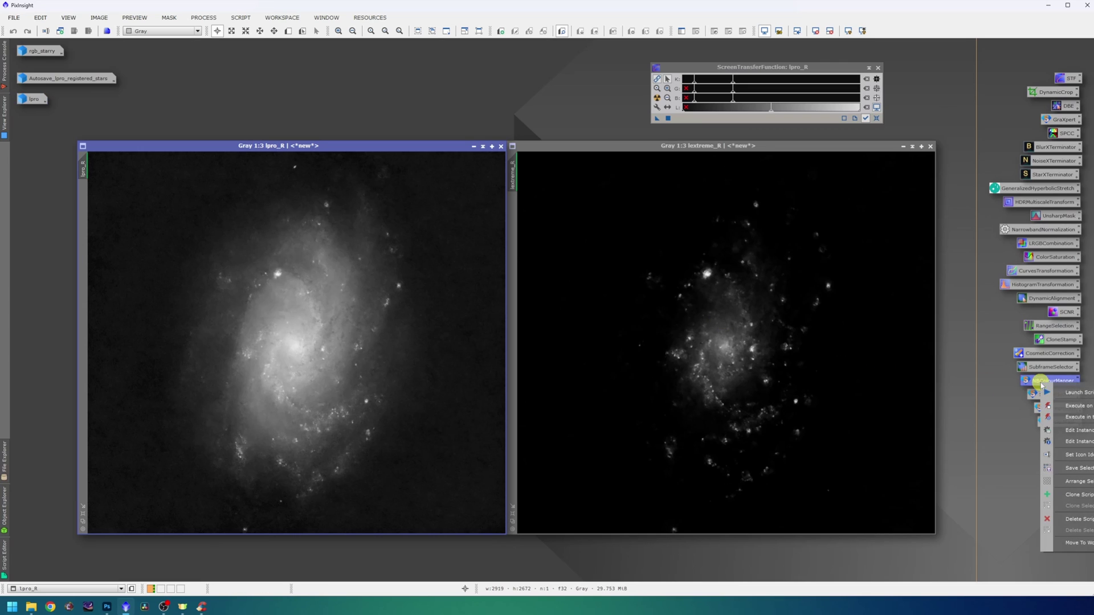
pyautogui.click(1046, 417)
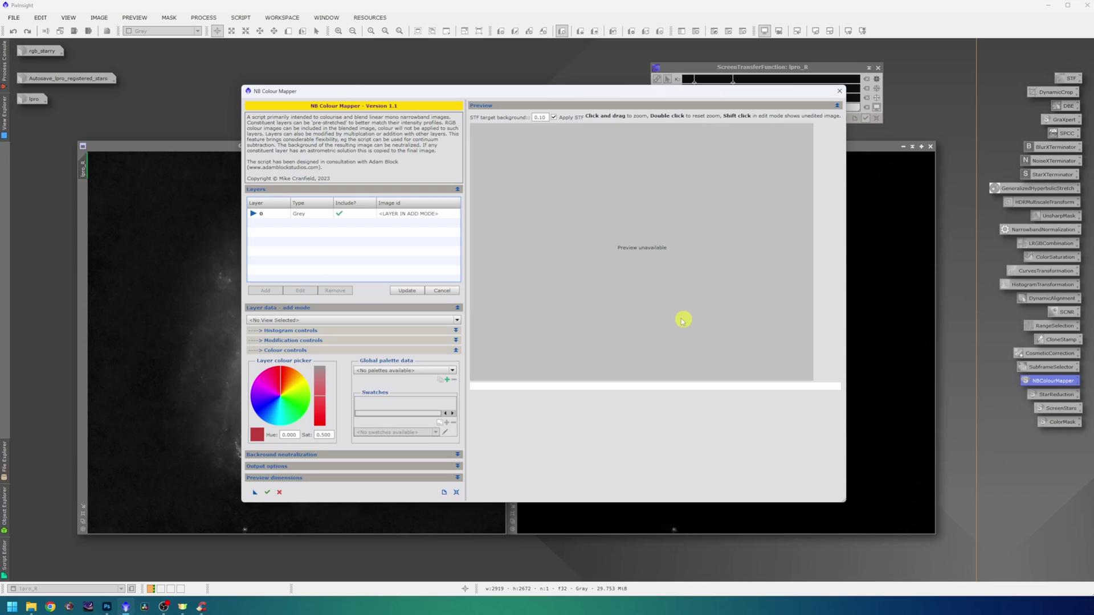
pyautogui.click(303, 216)
pyautogui.click(303, 215)
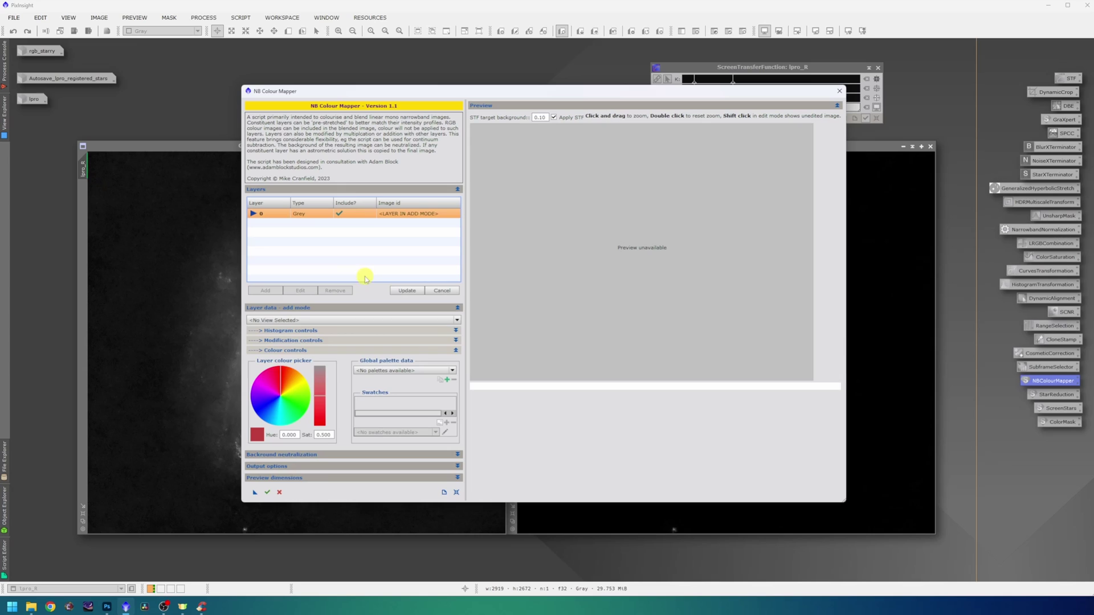
# Assign lextreme_R to layer 0 with saturation 0 and update the layer
pyautogui.click(353, 321)
pyautogui.click(319, 336)
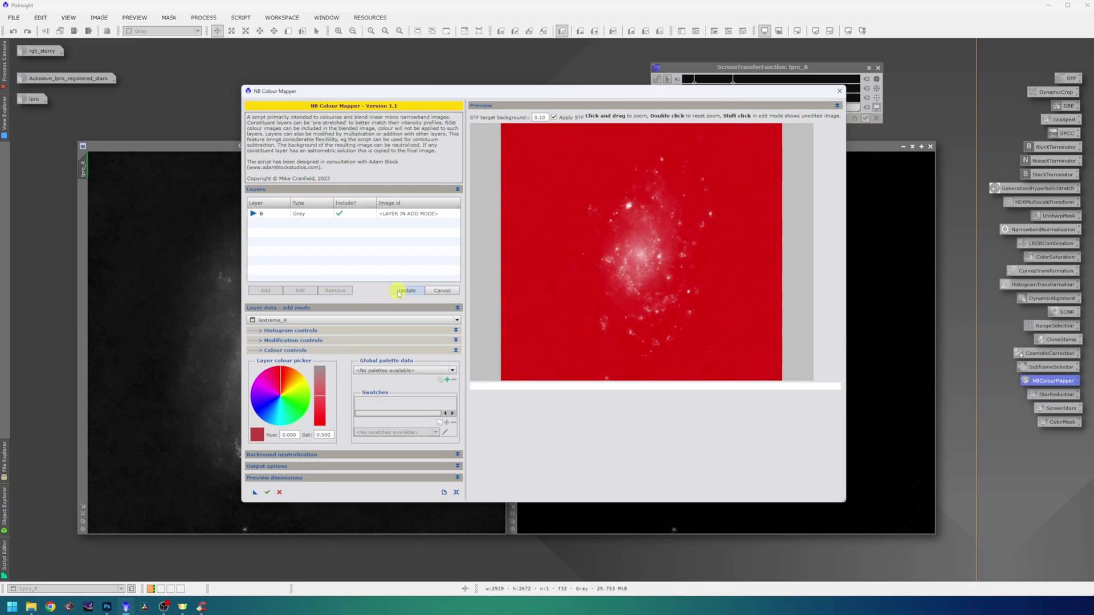
pyautogui.doubleClick(333, 434)
pyautogui.press('Return')
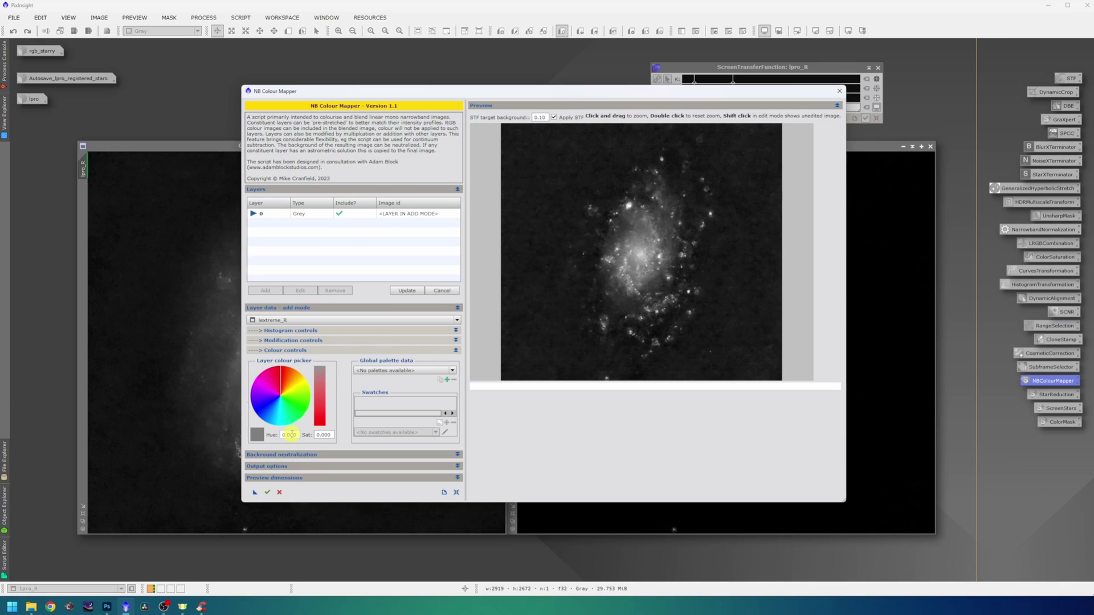
pyautogui.click(401, 291)
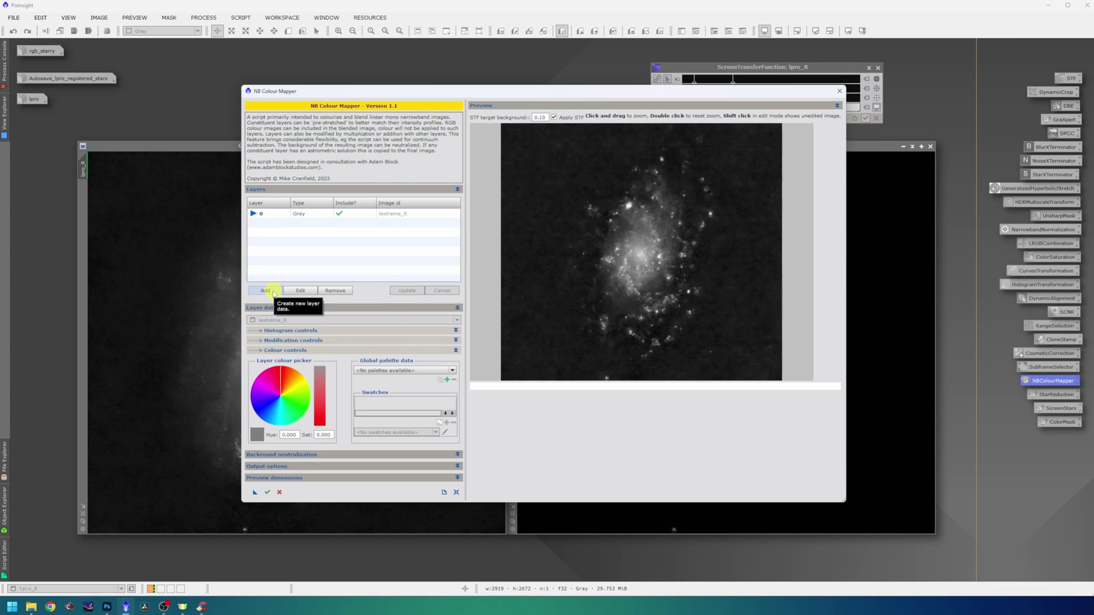
# Add a second layer holding lpro_R and update it
pyautogui.click(266, 290)
pyautogui.click(314, 321)
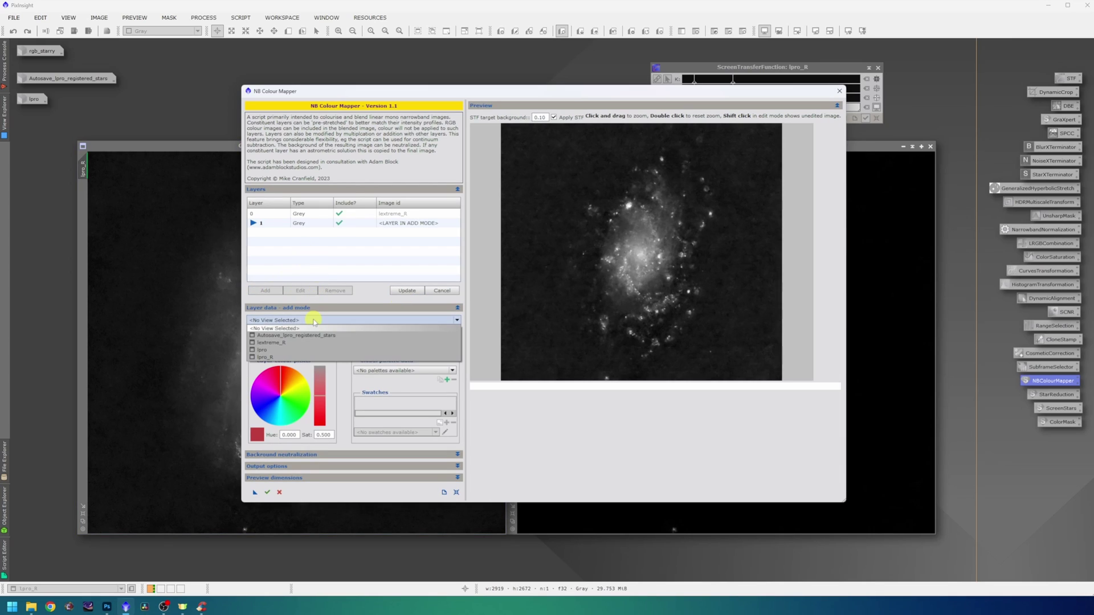
pyautogui.click(312, 358)
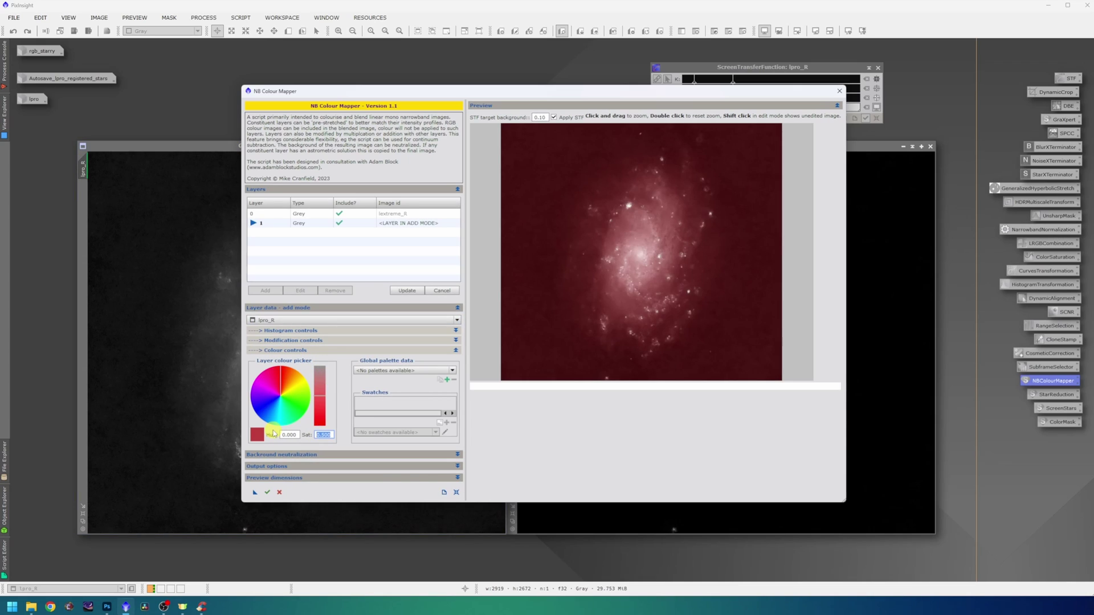
pyautogui.click(398, 291)
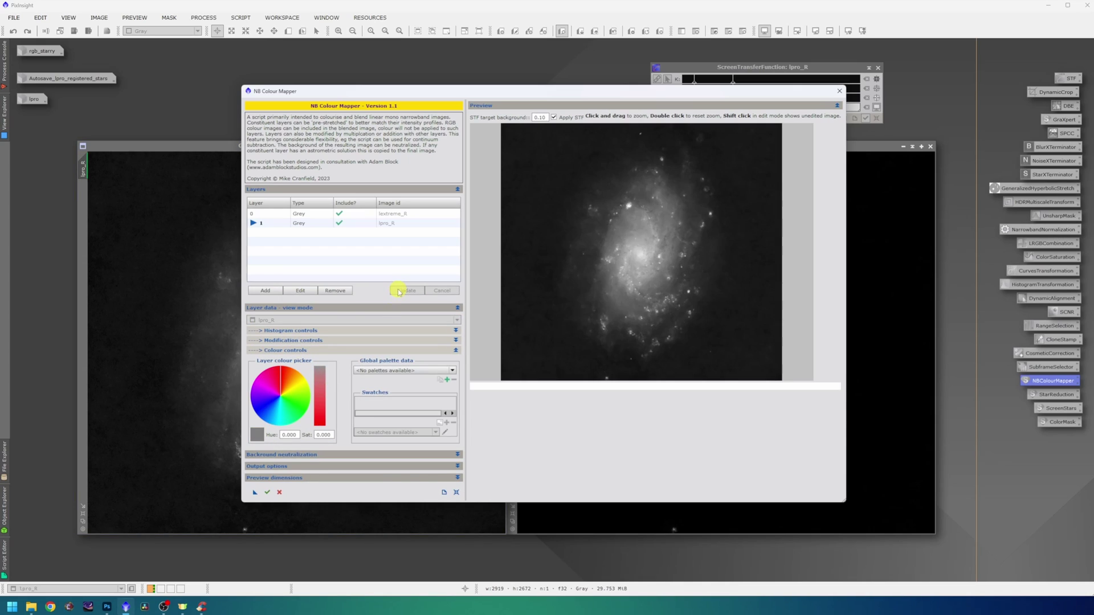
# Set the lpro_R layer's histogram midtones to 0.15
pyautogui.click(343, 330)
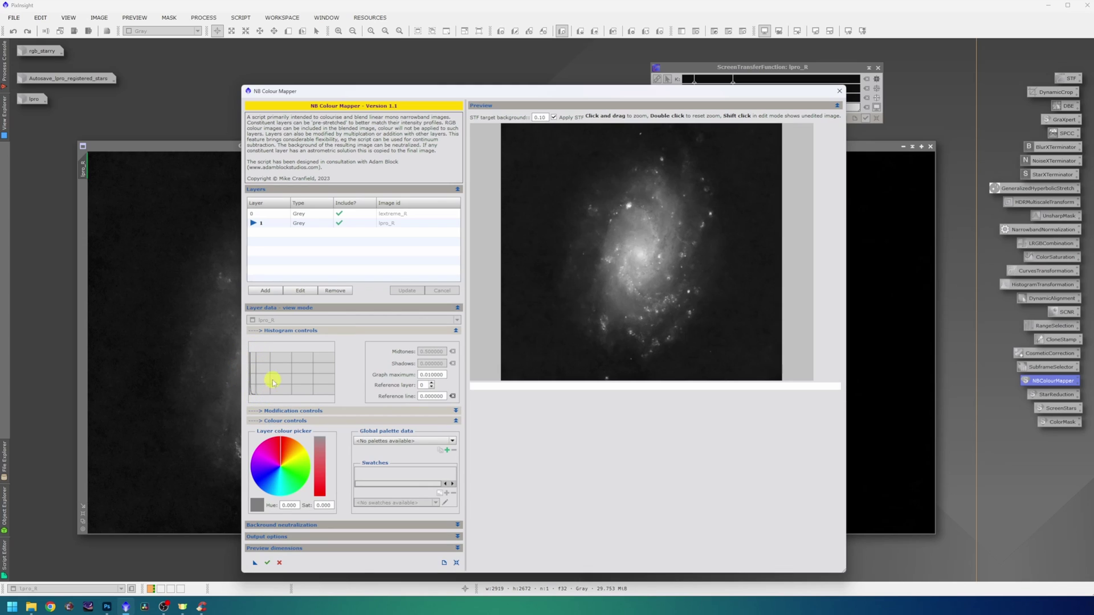
pyautogui.click(318, 214)
pyautogui.click(318, 223)
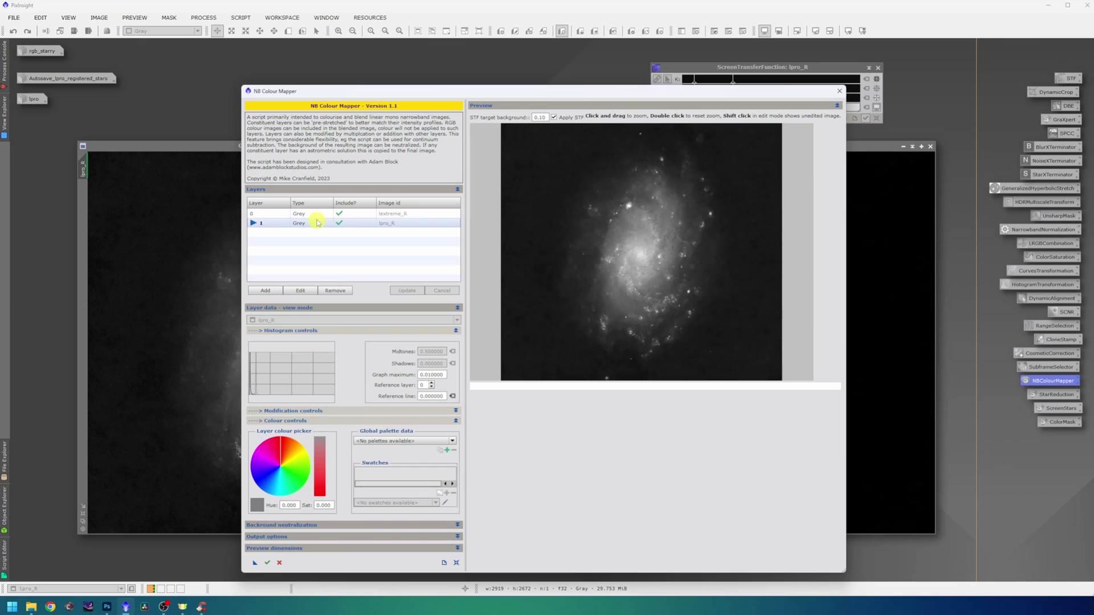
pyautogui.click(318, 218)
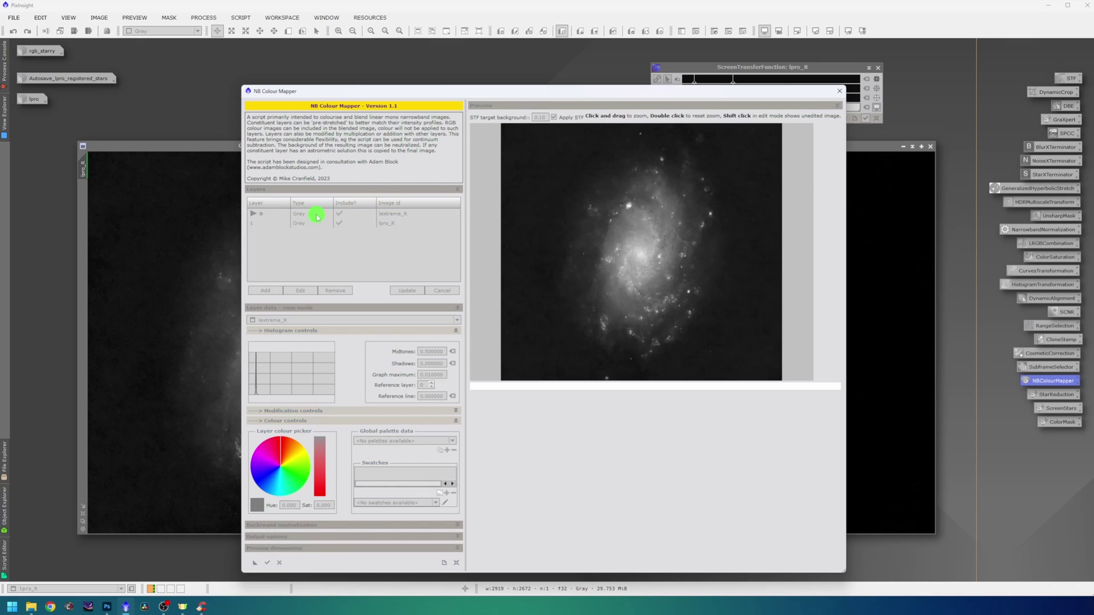
pyautogui.click(347, 224)
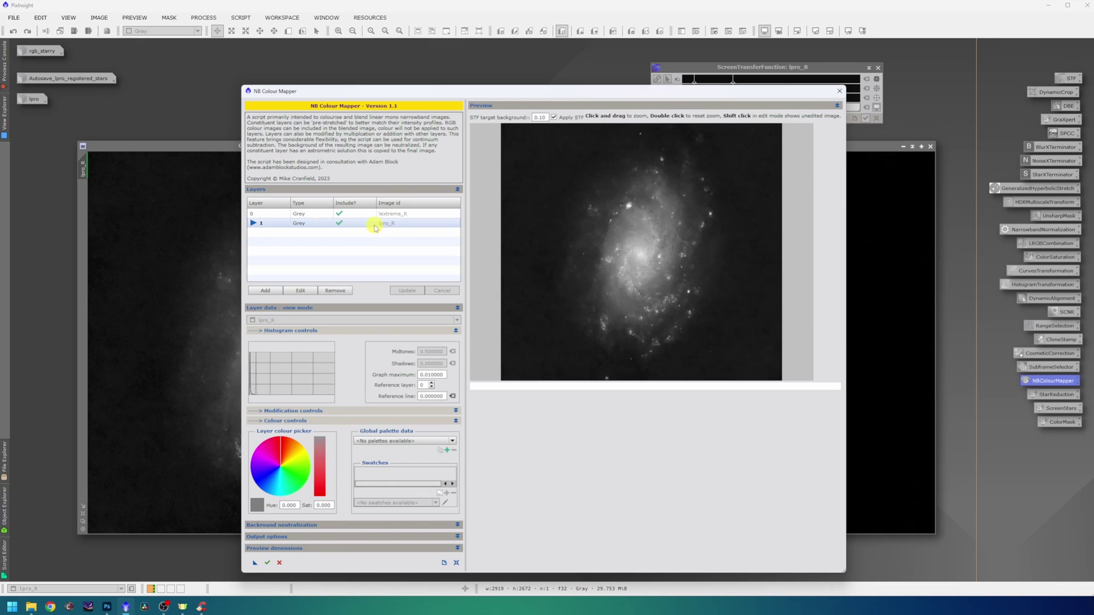
pyautogui.click(307, 291)
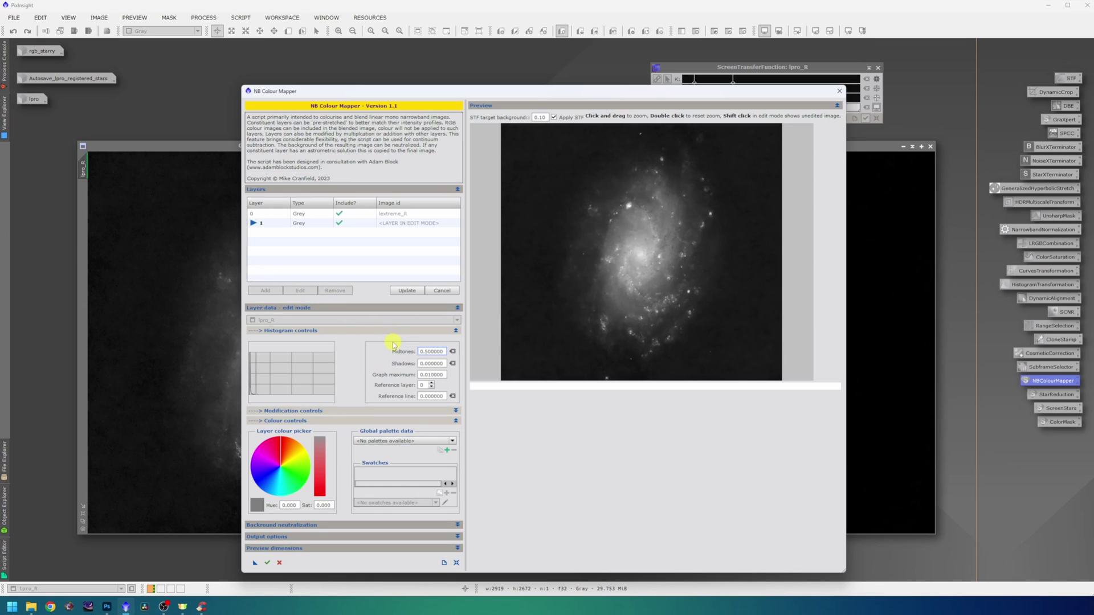
pyautogui.press('BackSpace')
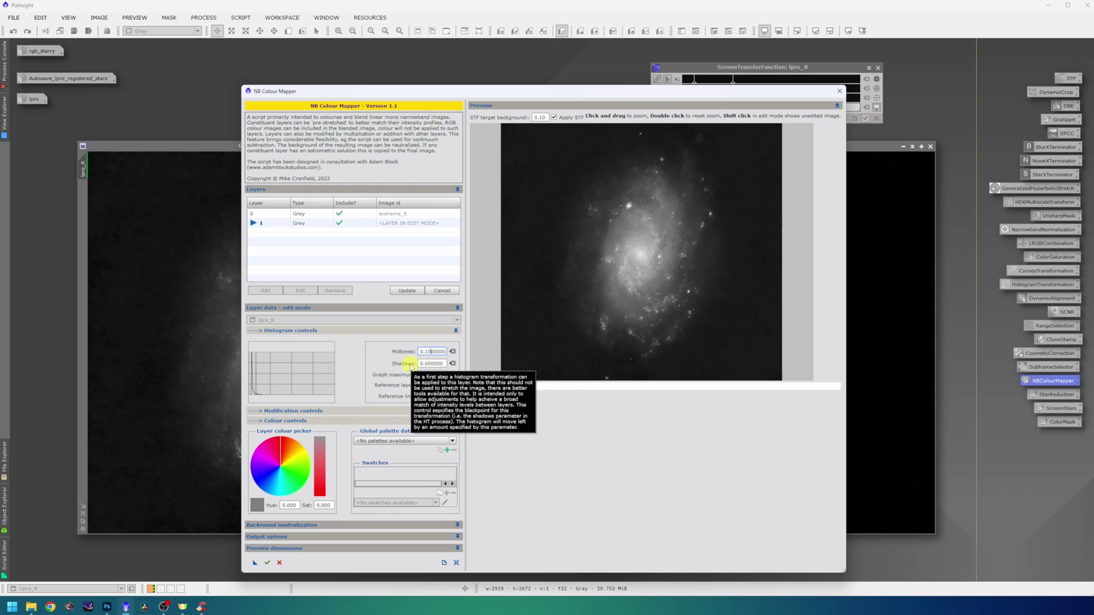
pyautogui.press('Return')
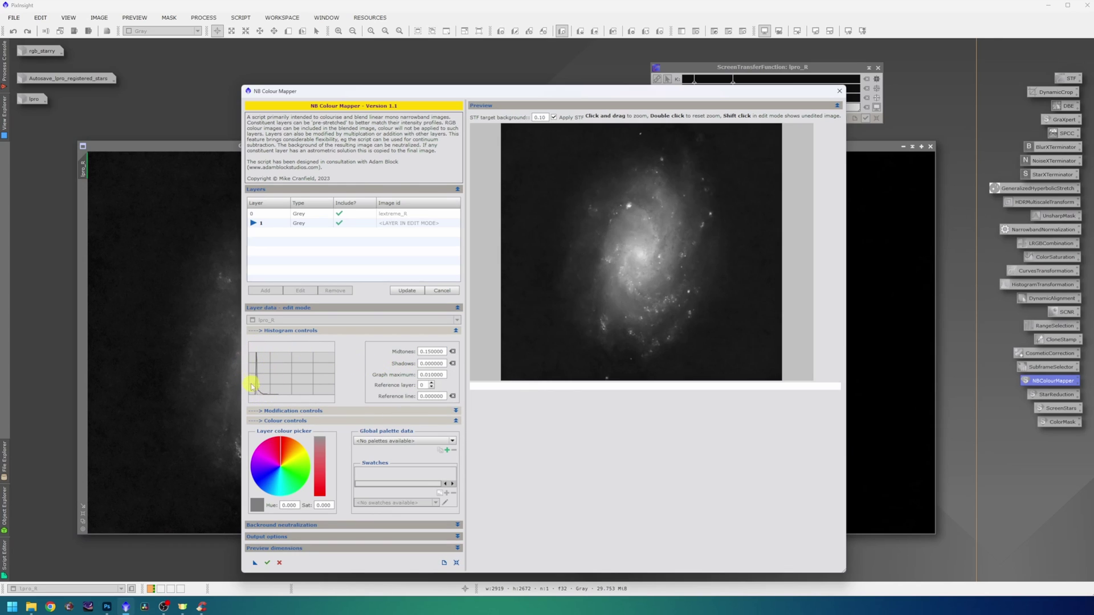
pyautogui.moveTo(402, 354)
# Save the lpro_R layer's stretch, then untick Include? to drop it from the blend
pyautogui.click(401, 292)
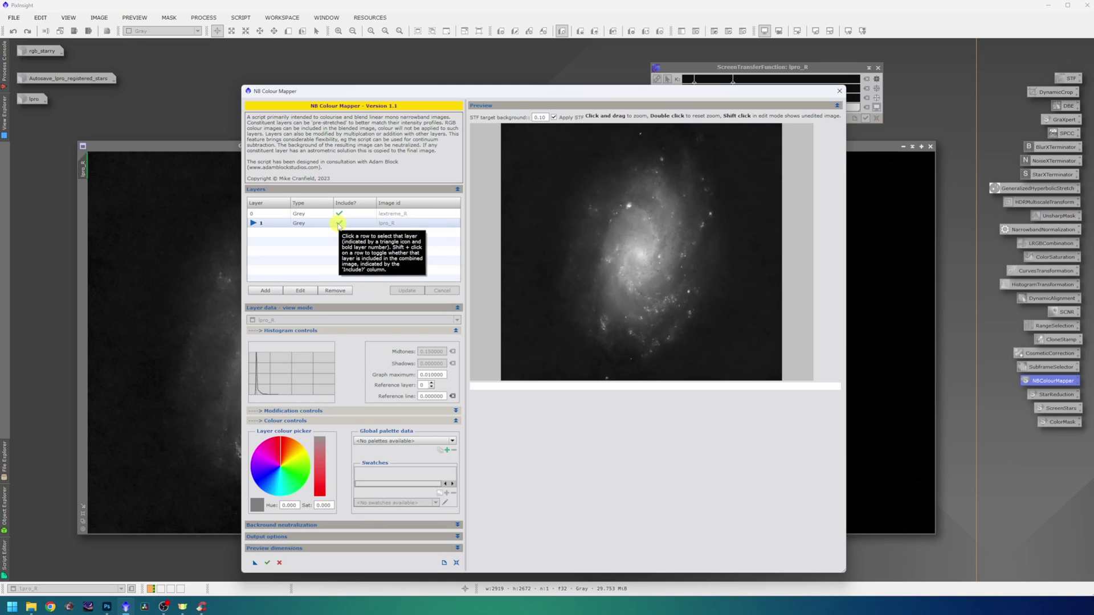
pyautogui.keyDown('shift'); pyautogui.click(339, 223); pyautogui.keyUp('shift')
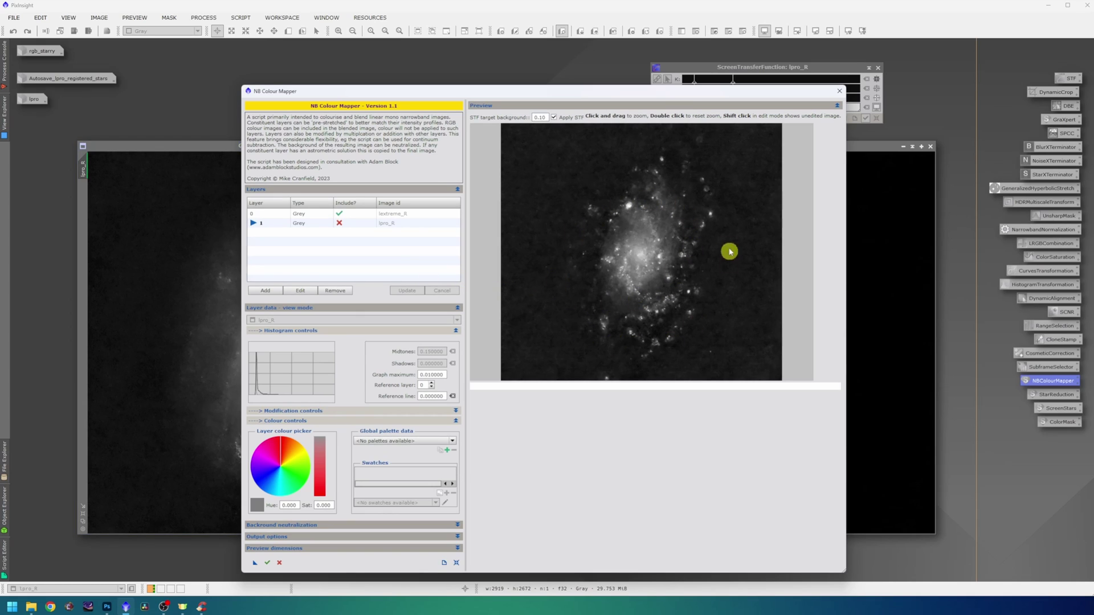
# Modify the lextreme_R layer: Add layer 1 with median offset, coefficient -0.038
pyautogui.click(361, 215)
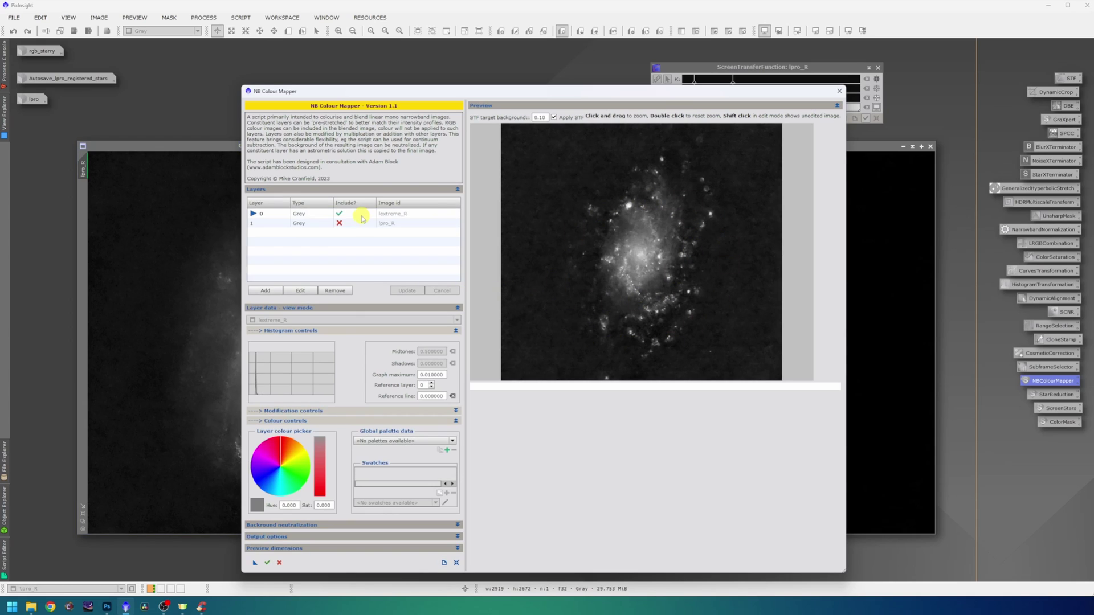
pyautogui.click(300, 290)
pyautogui.click(308, 331)
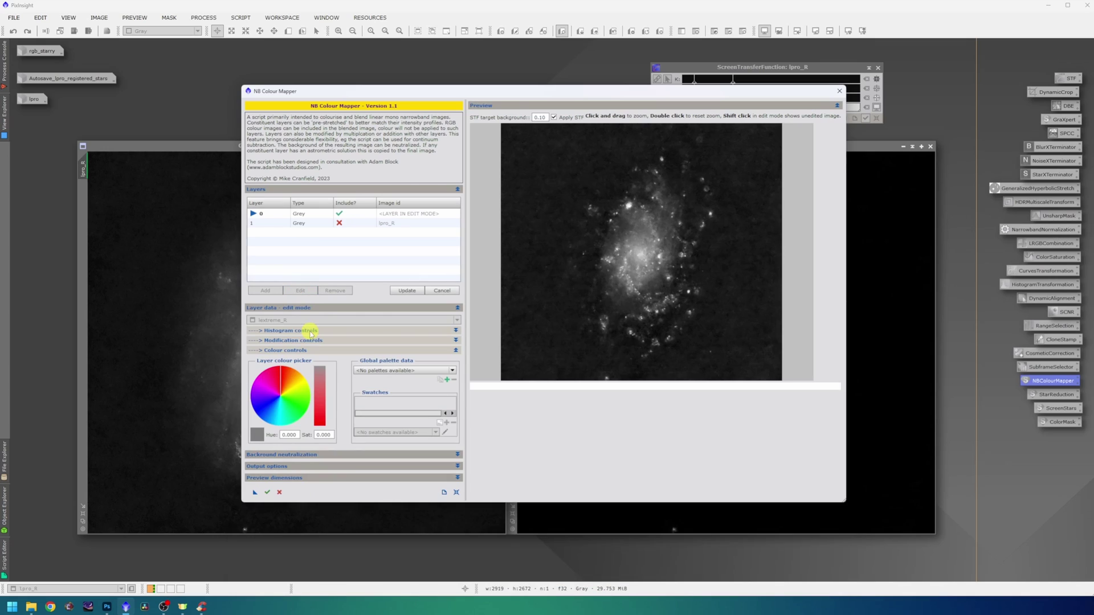
pyautogui.click(287, 341)
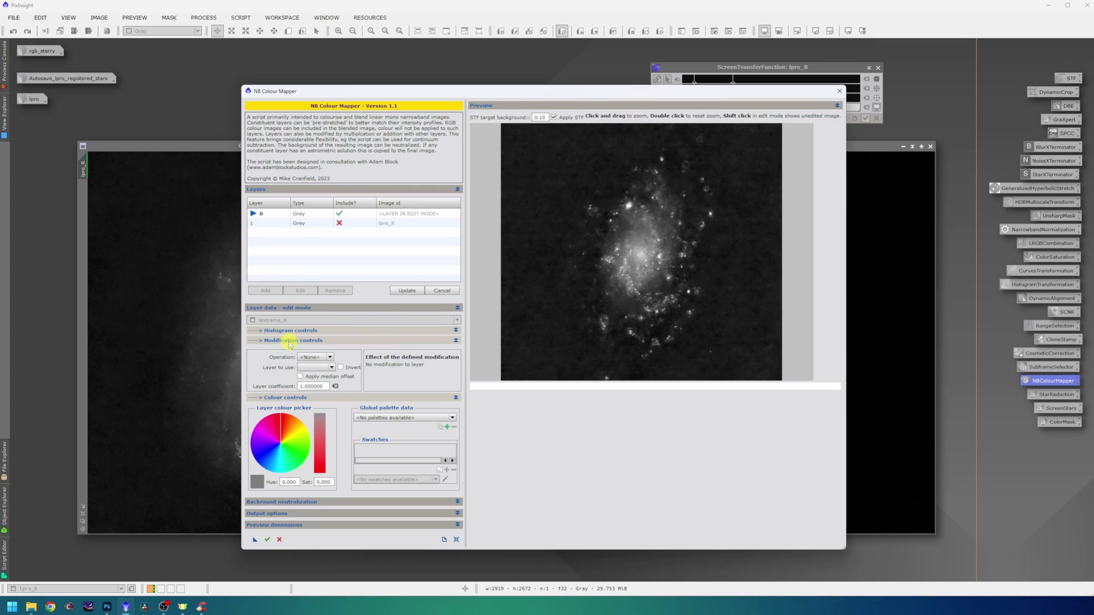
pyautogui.click(307, 356)
pyautogui.click(308, 371)
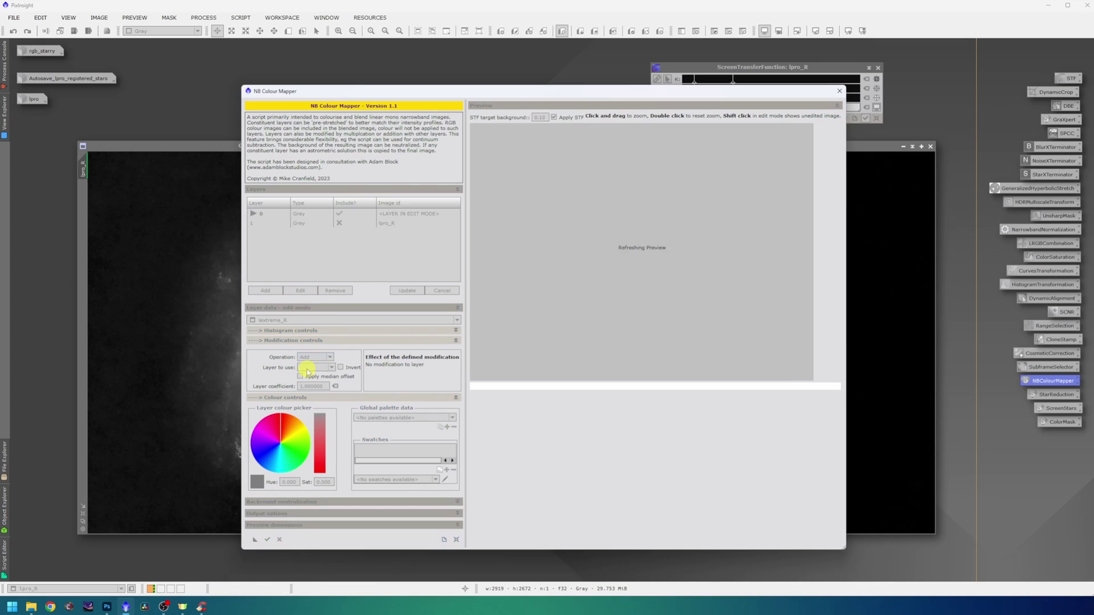
pyautogui.click(311, 368)
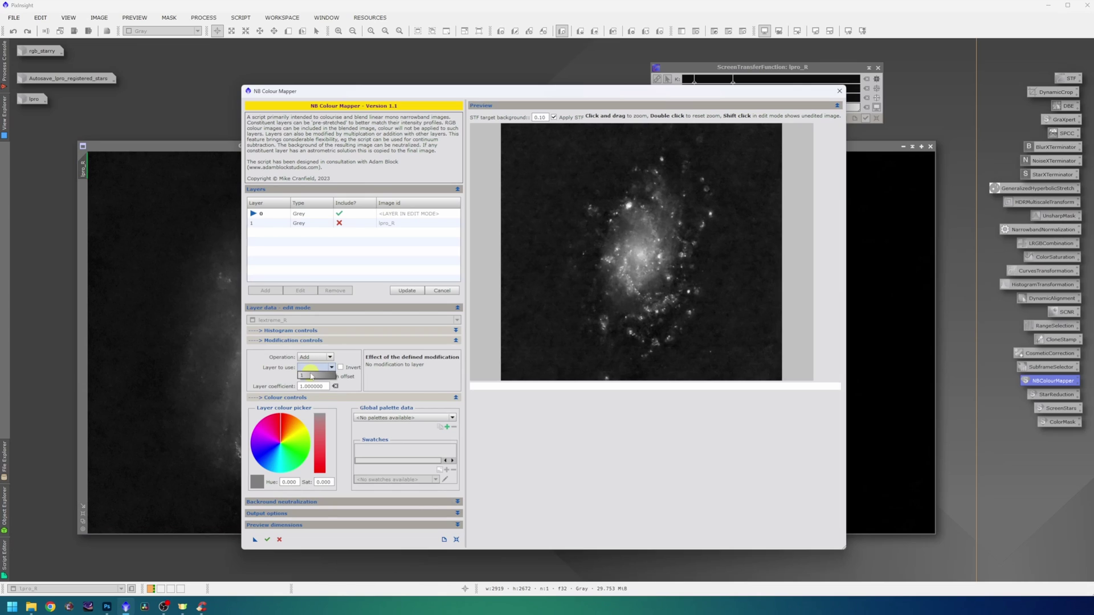
pyautogui.click(311, 375)
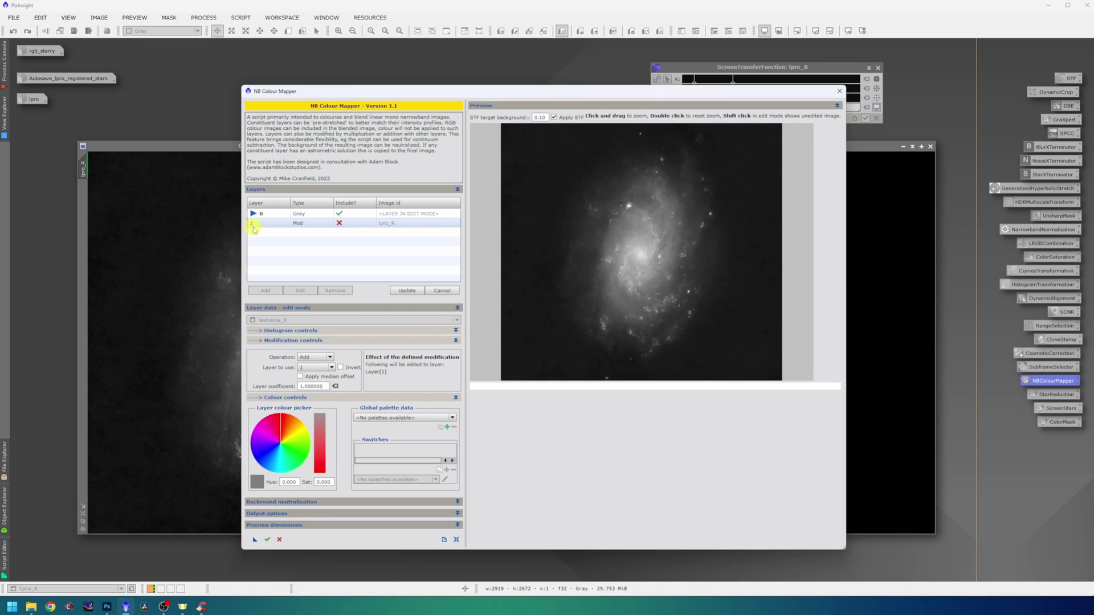
pyautogui.click(300, 377)
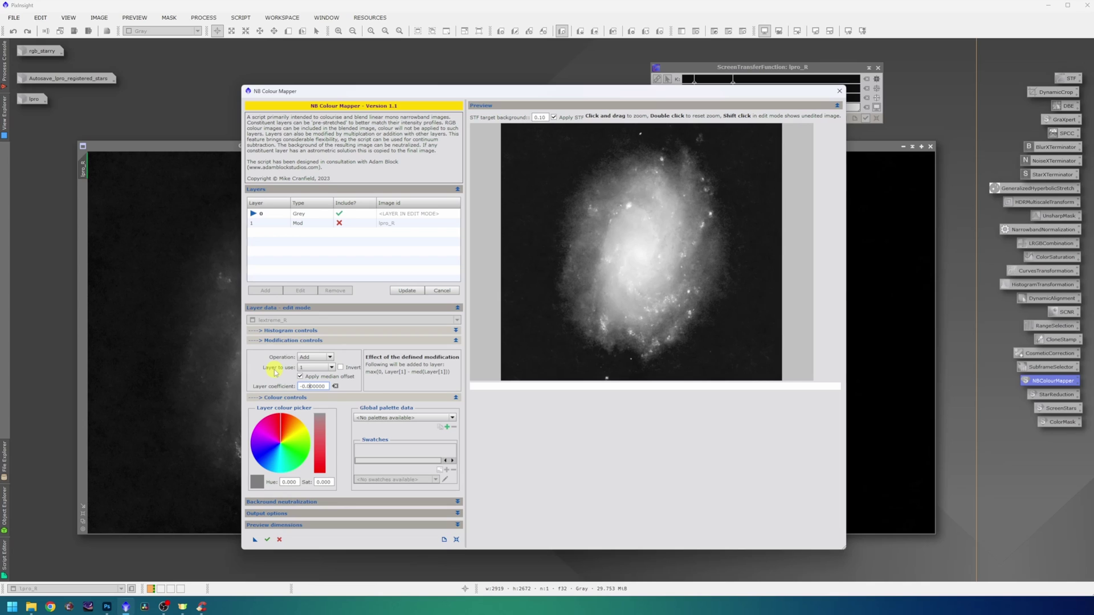
pyautogui.click(335, 387)
pyautogui.write('38')
pyautogui.press('Return')
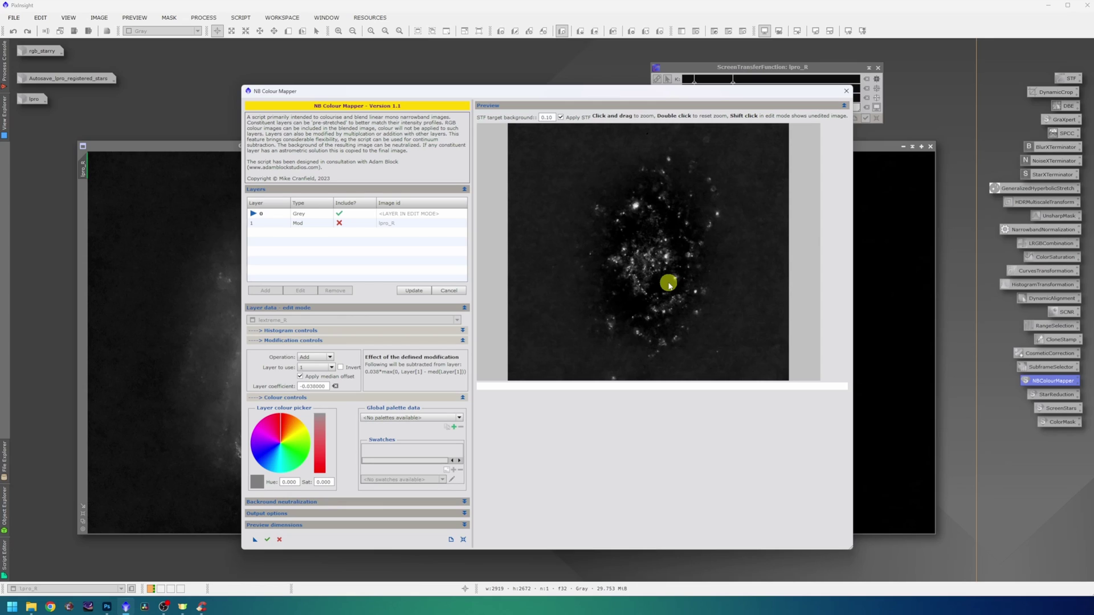
# Save the layer, run the script, and auto-stretch nbcmImage with darker shadows
pyautogui.click(416, 291)
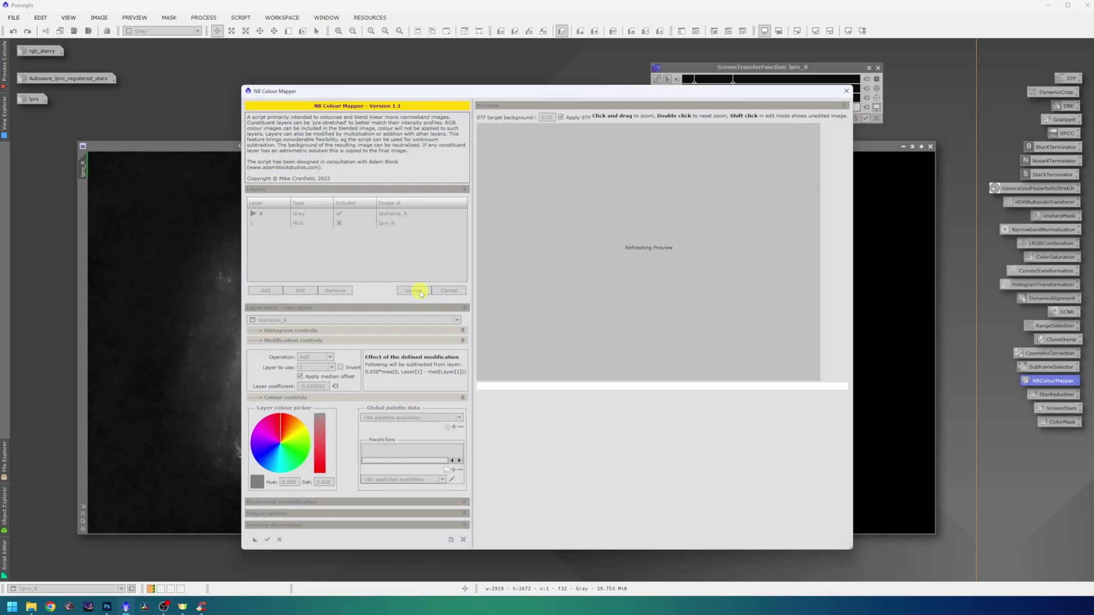
pyautogui.click(266, 540)
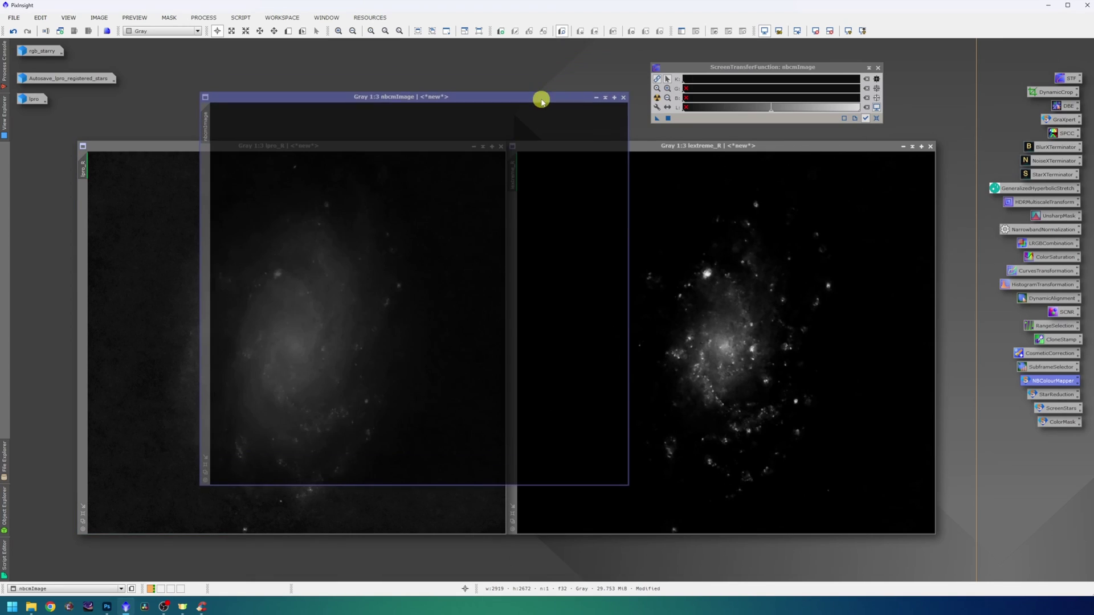
pyautogui.click(829, 30)
pyautogui.moveTo(774, 80)
pyautogui.mouseDown()
pyautogui.moveTo(820, 80)
pyautogui.moveTo(753, 82)
pyautogui.mouseUp()
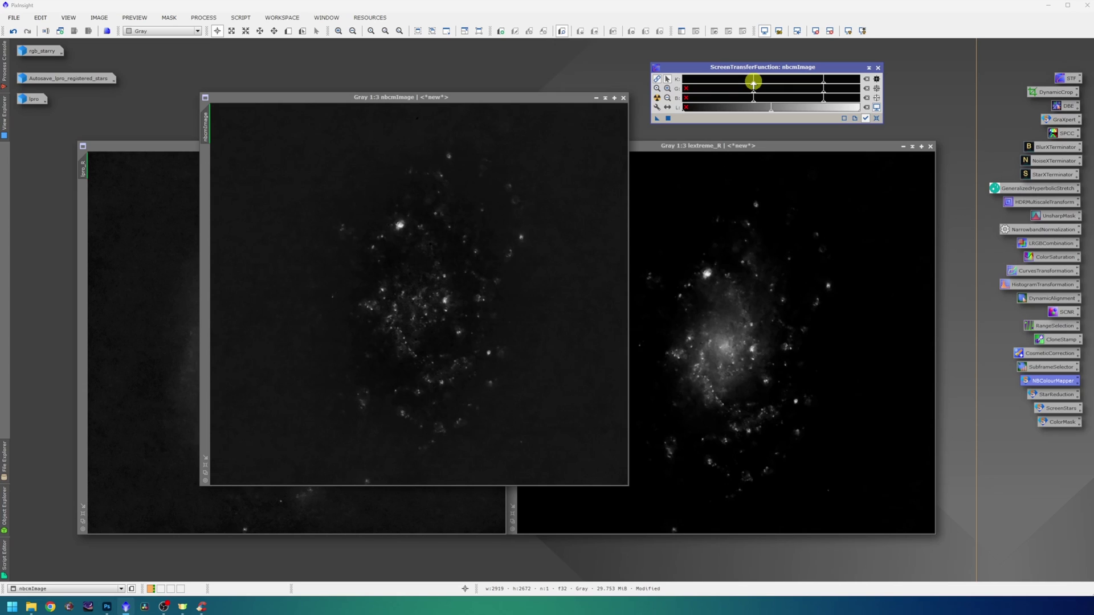
# Close lextreme_R and lpro_R, open lpro, and place nbcmImage beside it
pyautogui.click(785, 146)
pyautogui.click(929, 146)
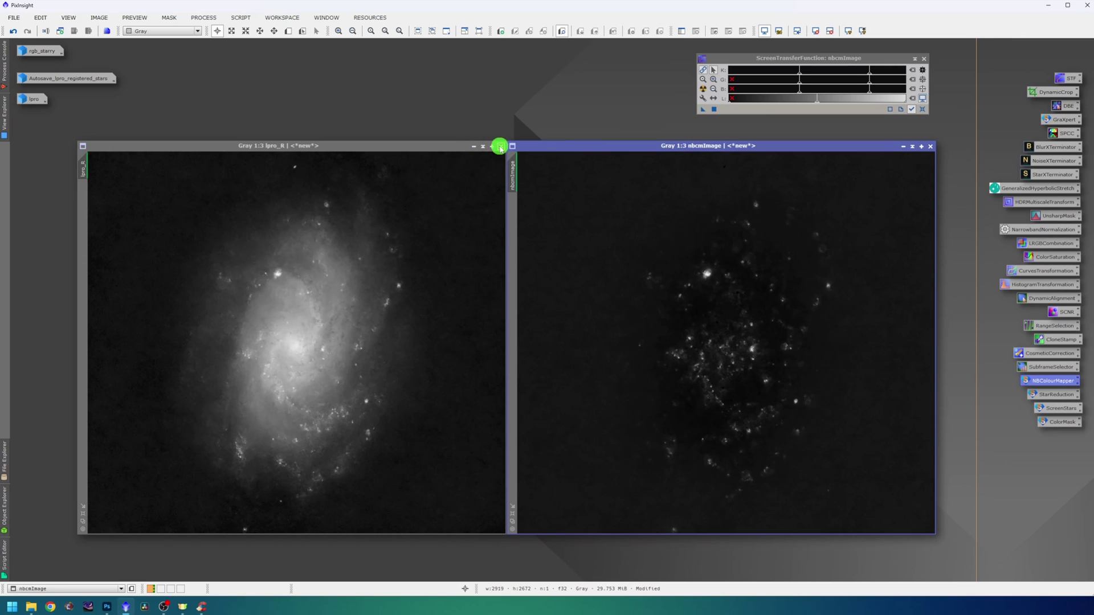
pyautogui.click(500, 147)
pyautogui.doubleClick(31, 99)
pyautogui.moveTo(341, 153); pyautogui.dragTo(279, 147)
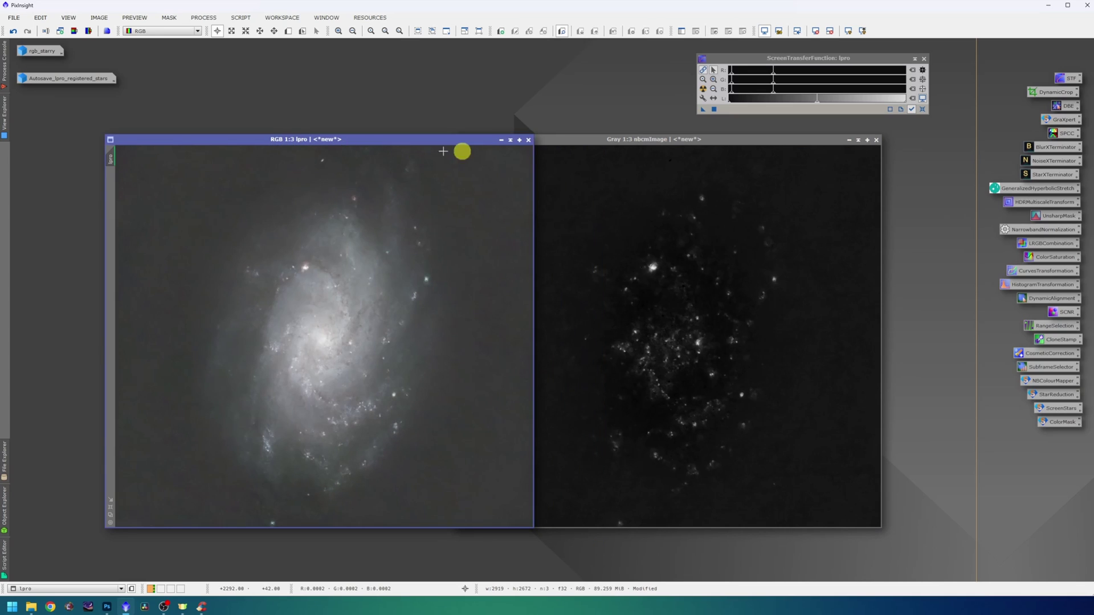
pyautogui.moveTo(534, 146); pyautogui.dragTo(618, 147)
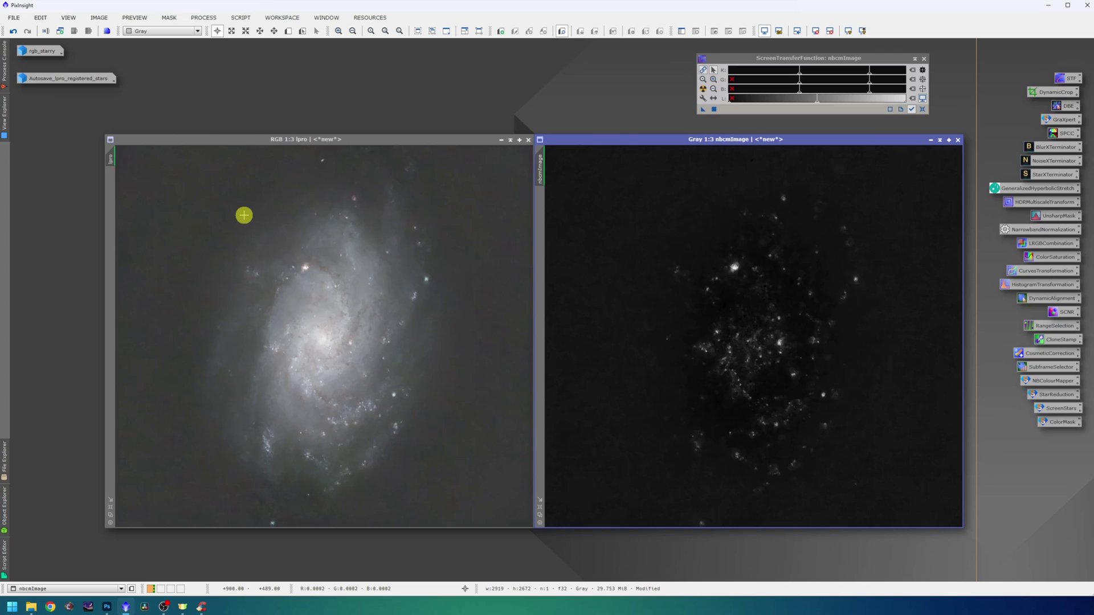
# Launch NB Colour Mapper and add a layer using nbcmImage
pyautogui.rightClick(1029, 380)
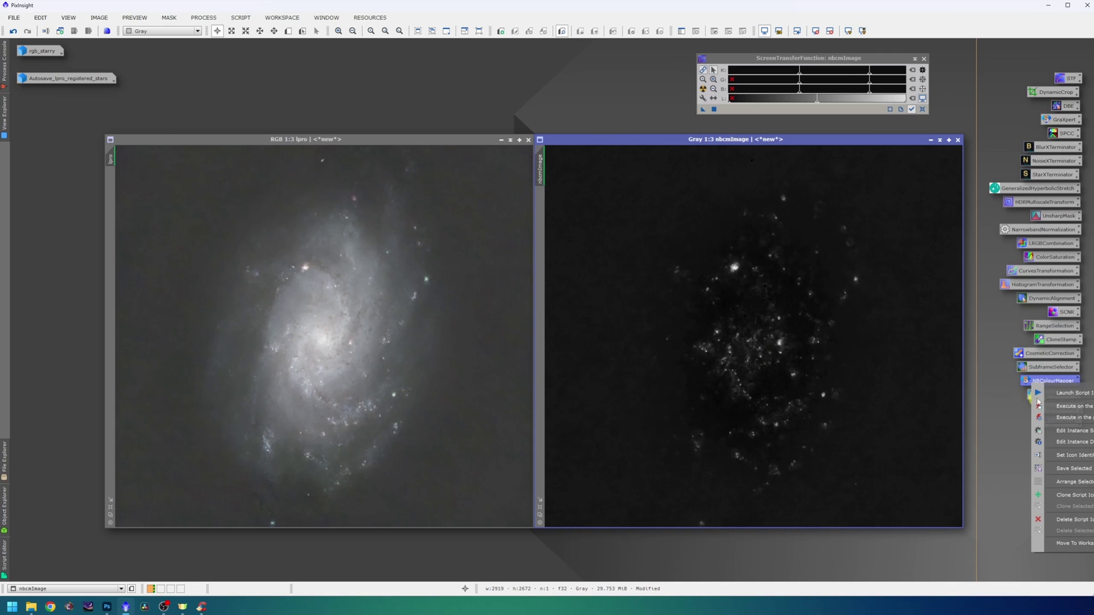
pyautogui.click(1038, 403)
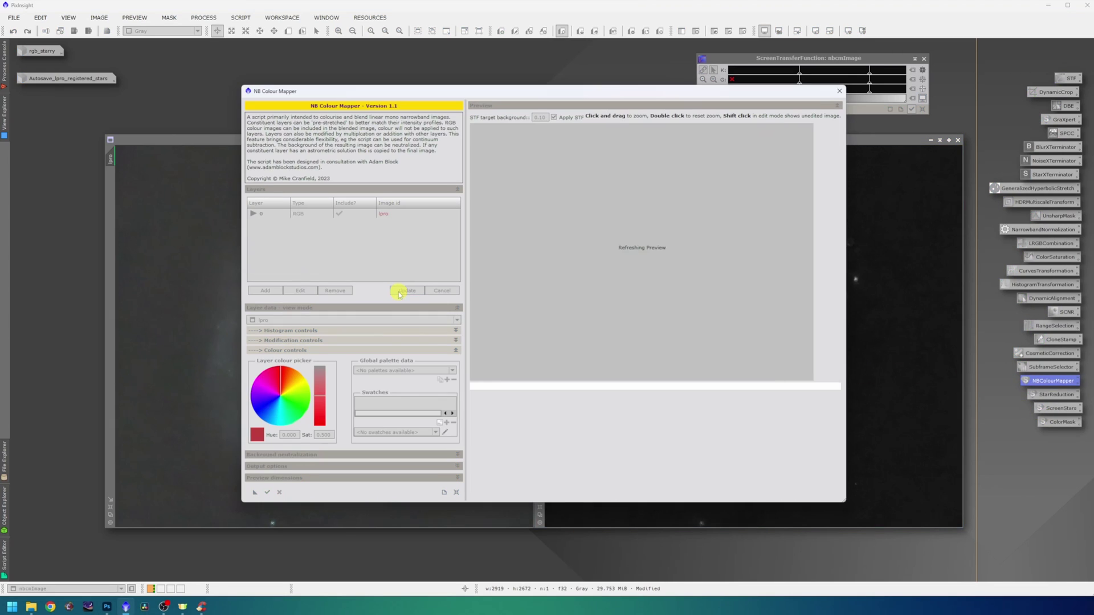
pyautogui.click(273, 290)
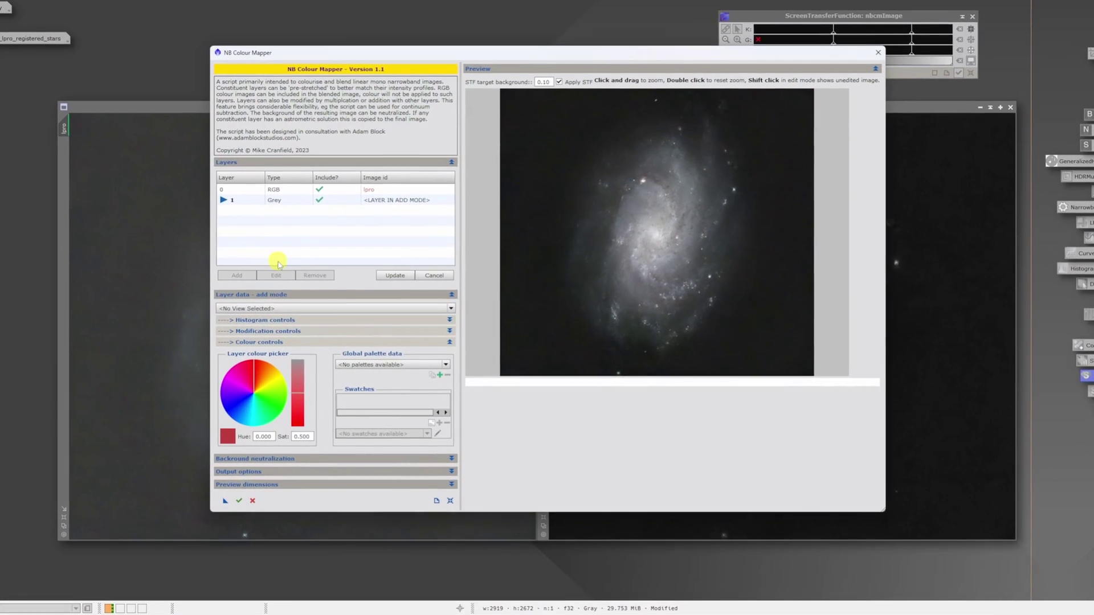
pyautogui.click(296, 308)
pyautogui.click(347, 319)
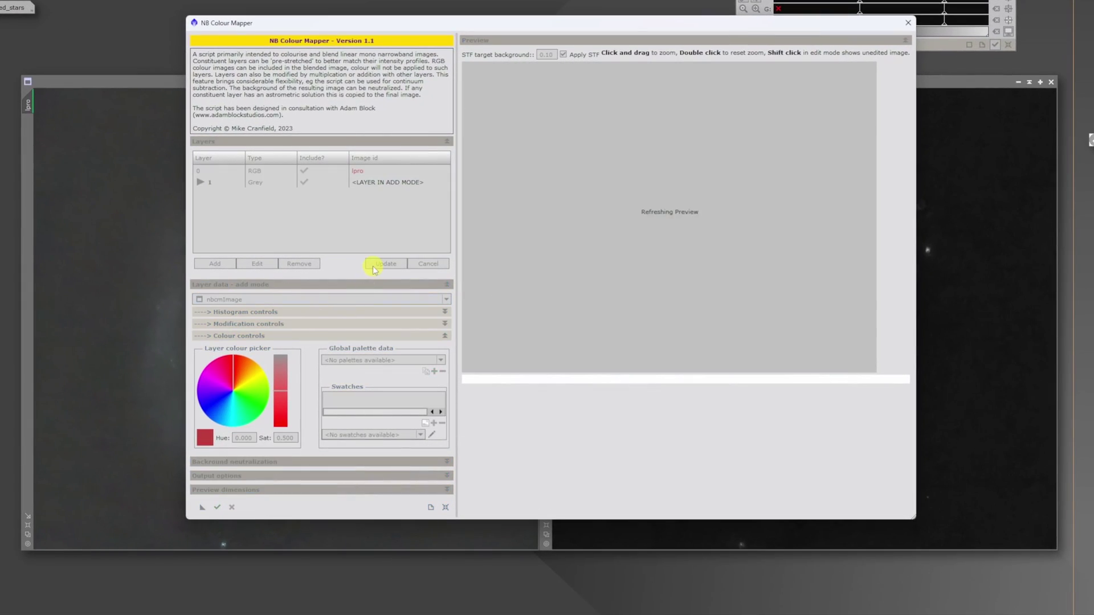
pyautogui.click(373, 266)
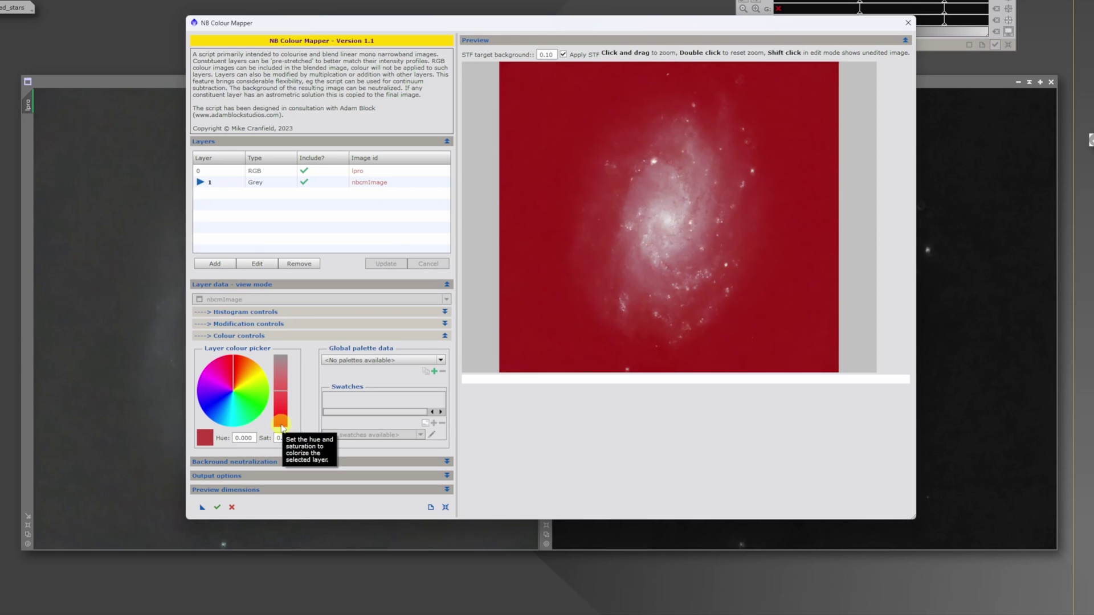
# Edit the lpro base layer and compute its midtones stretch to 0.16
pyautogui.click(282, 312)
pyautogui.click(267, 172)
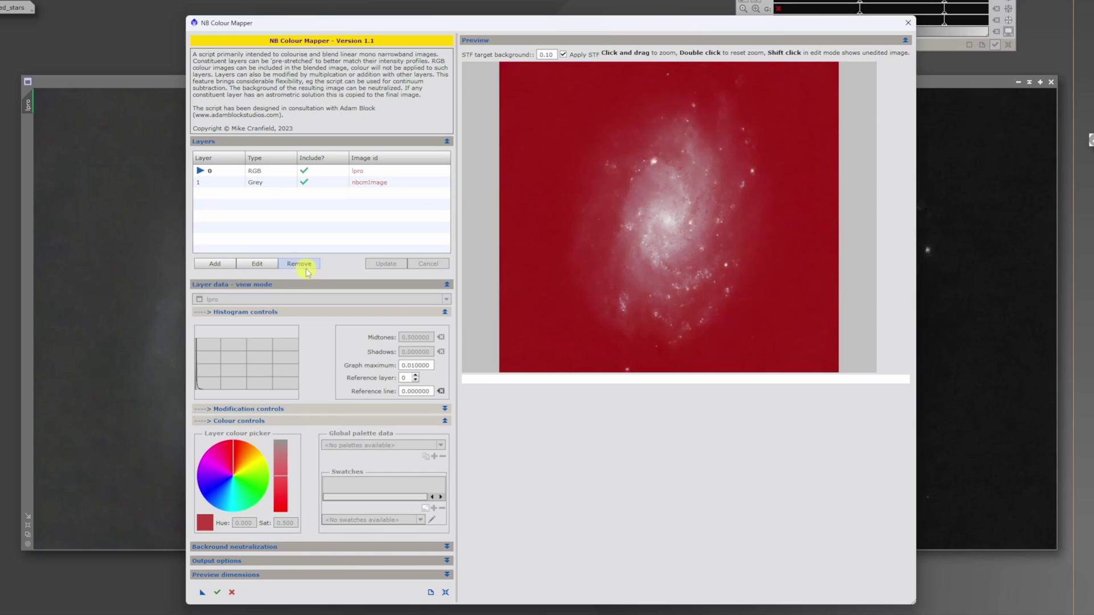
pyautogui.click(262, 263)
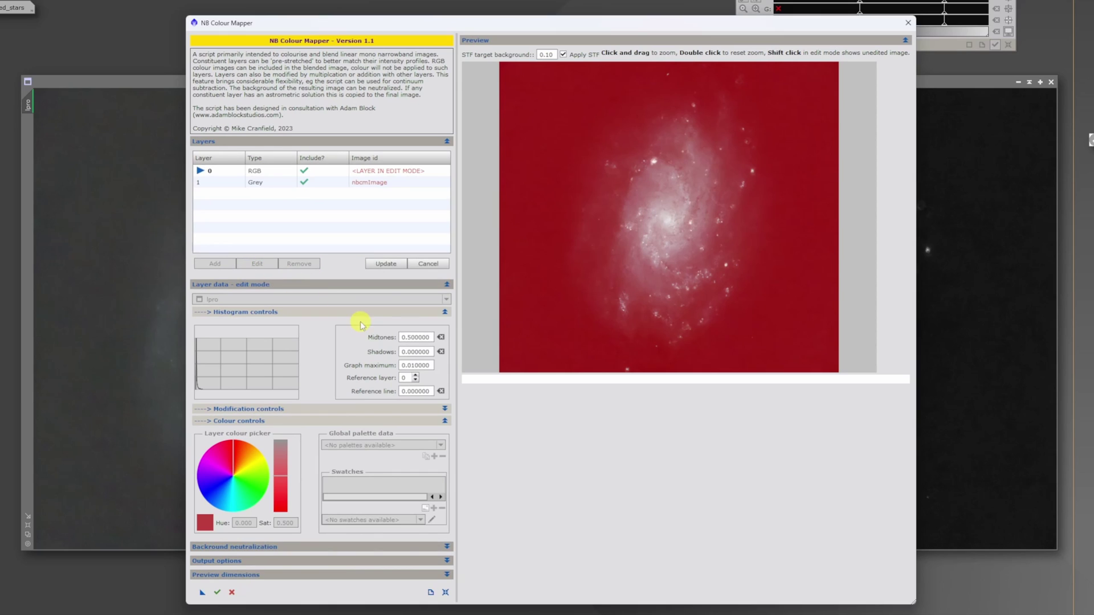
pyautogui.click(441, 392)
# Save lpro's stretch, then set the nbcmImage layer's shadows to 0.000700 and update
pyautogui.click(320, 171)
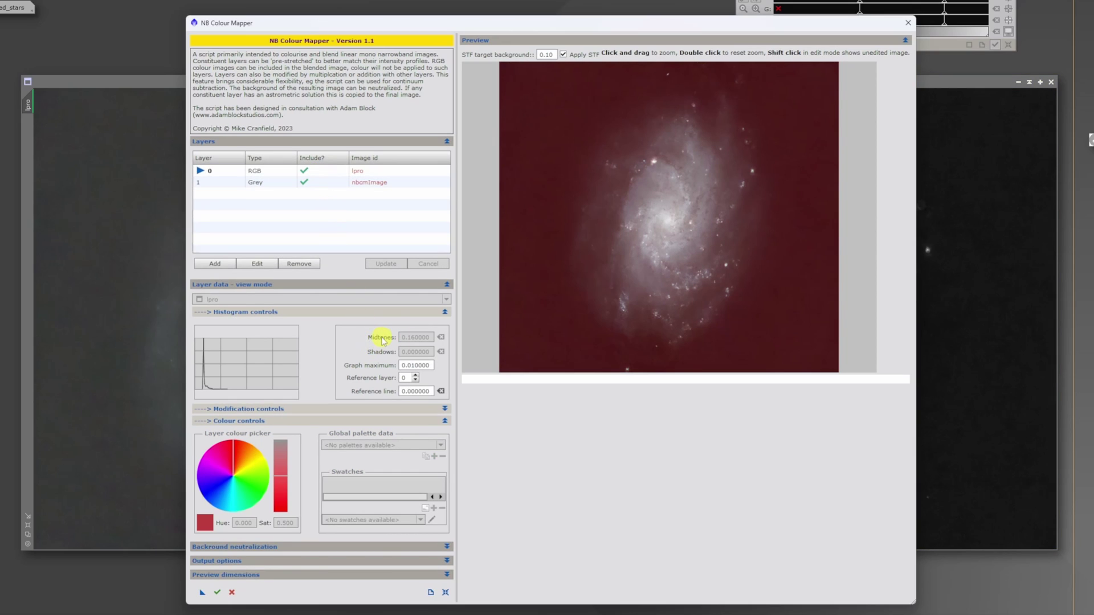
pyautogui.moveTo(381, 339)
pyautogui.click(286, 183)
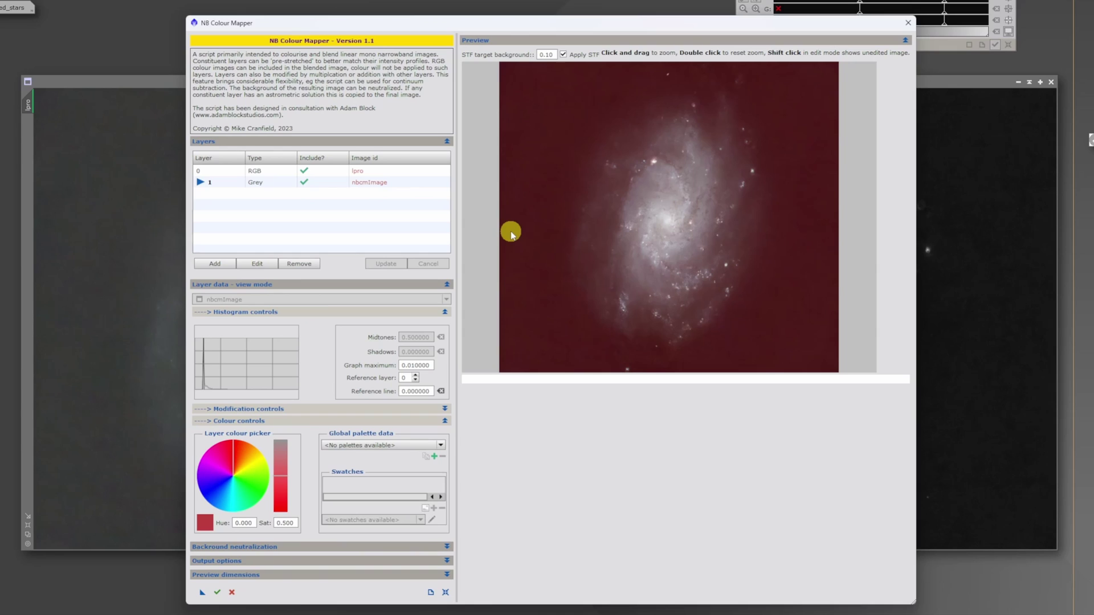
pyautogui.click(247, 186)
pyautogui.click(257, 263)
pyautogui.click(409, 352)
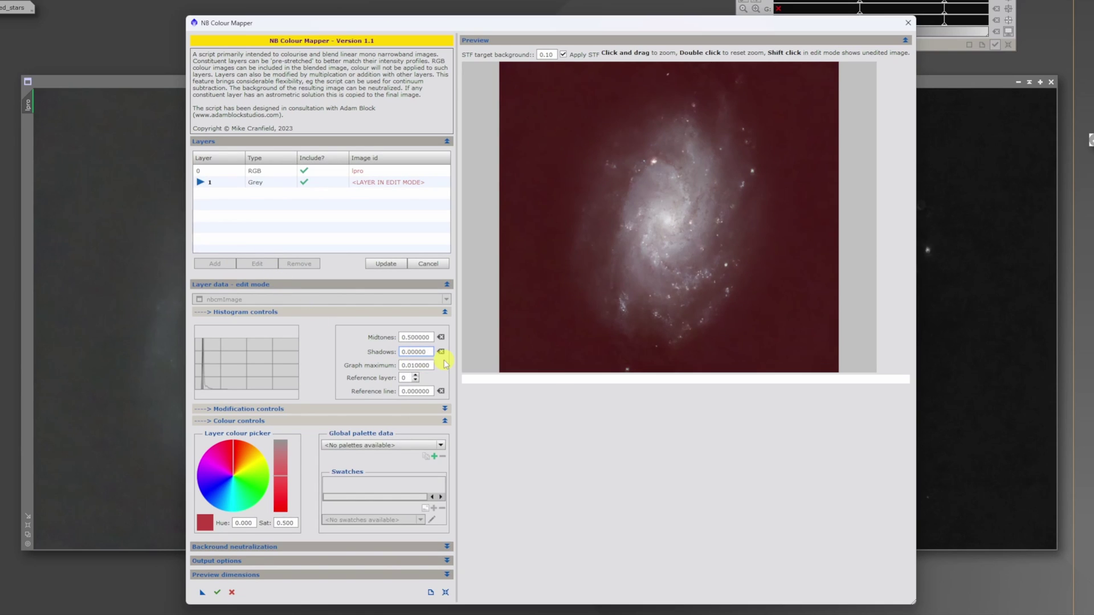
pyautogui.write('7')
pyautogui.press('Return')
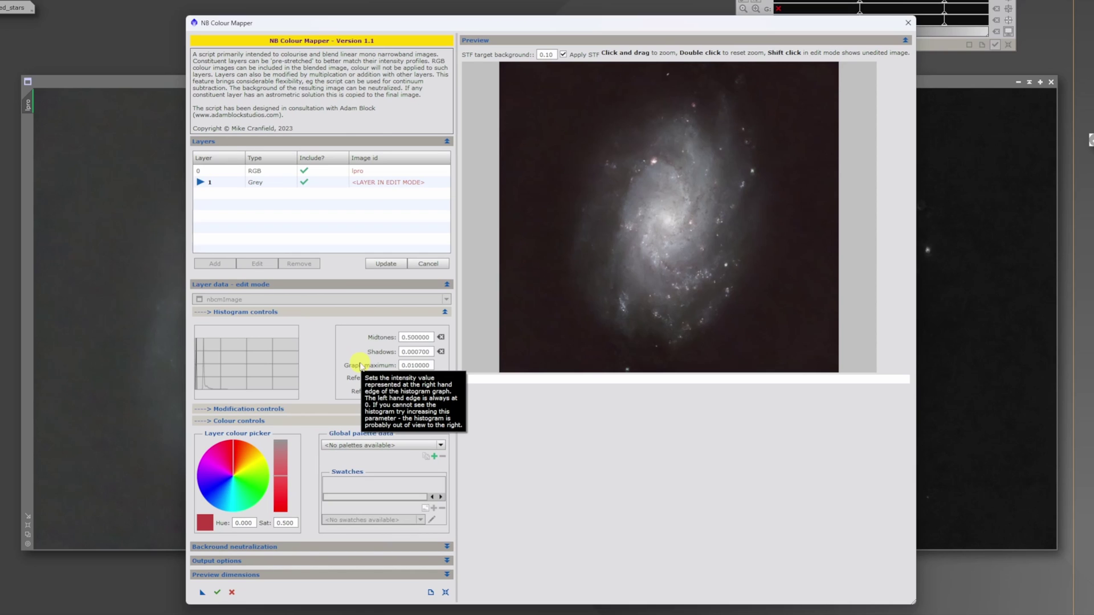
pyautogui.click(381, 264)
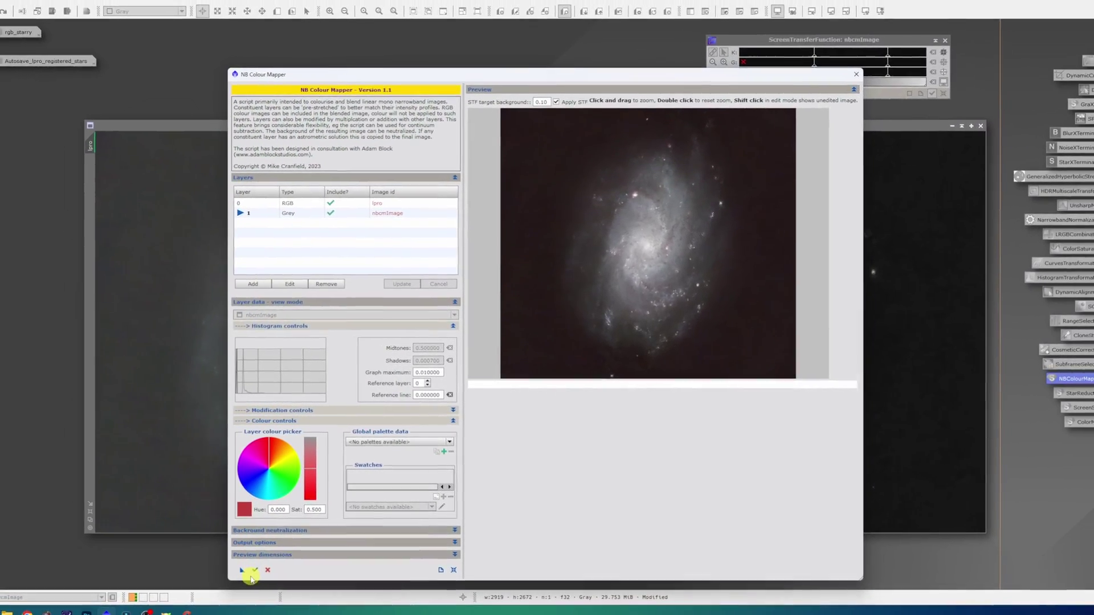
# Output nbcmImage2, auto-stretch it, and iconize nbcmImage and lpro
pyautogui.click(239, 580)
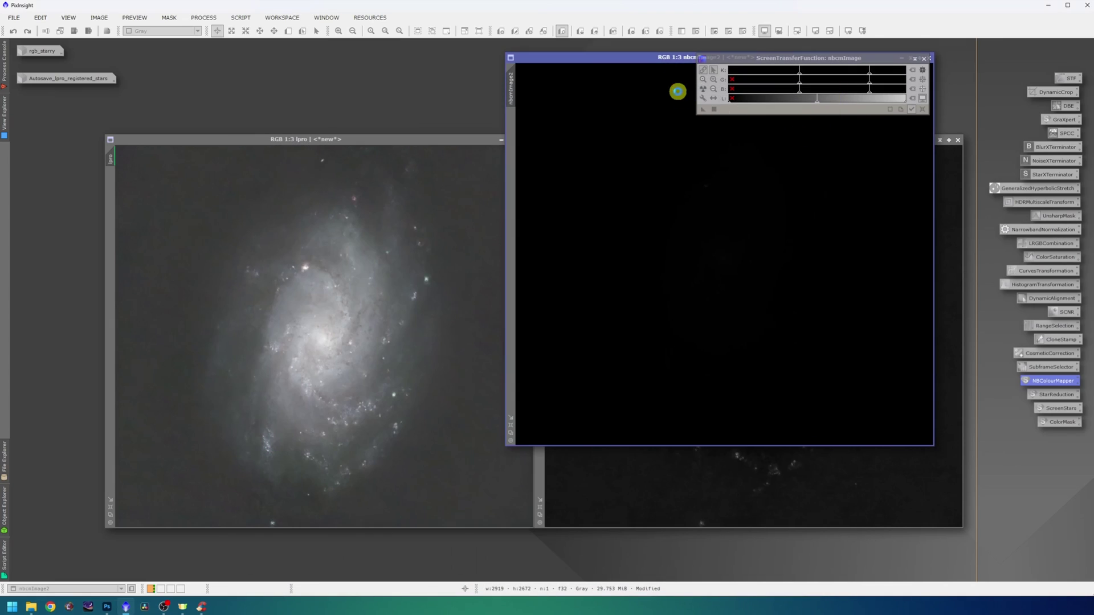
pyautogui.click(678, 91)
pyautogui.click(848, 31)
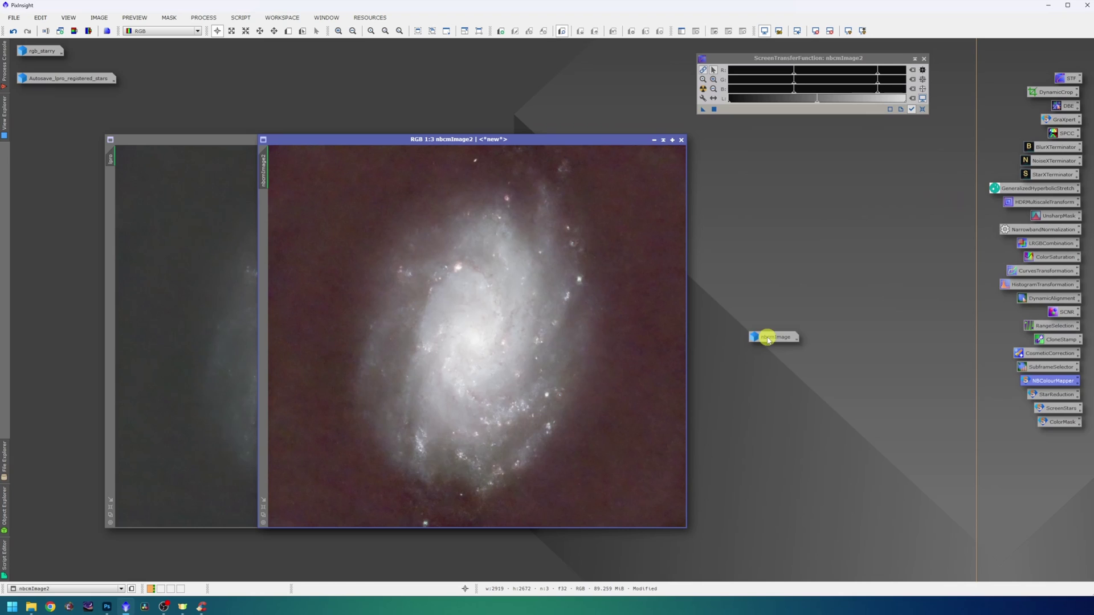
pyautogui.moveTo(767, 338); pyautogui.dragTo(33, 92)
pyautogui.click(118, 134)
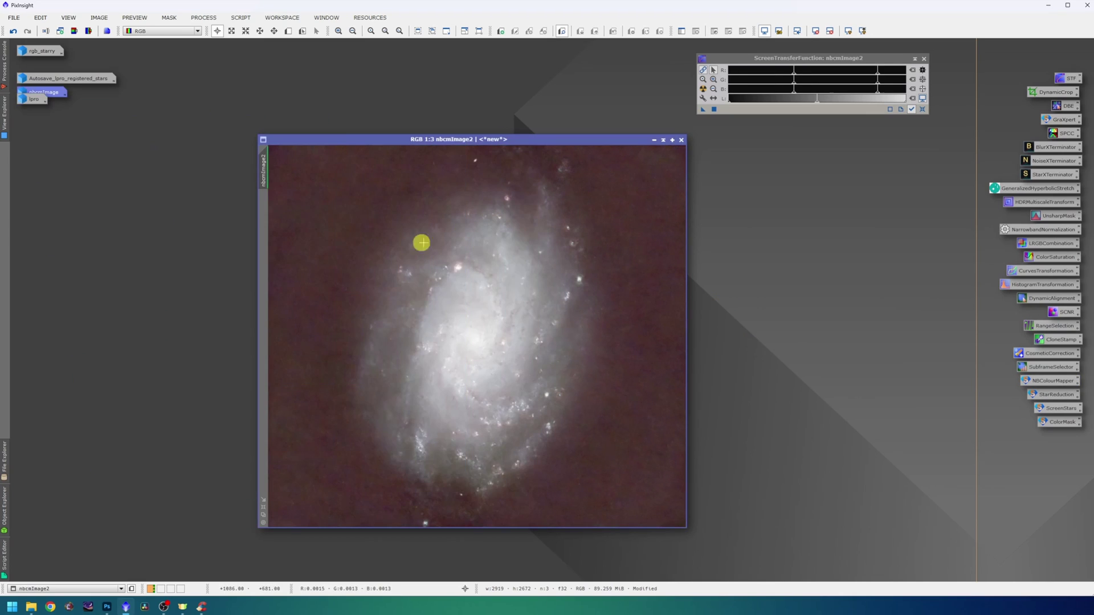
# In GeneralizedHyperbolicStretch with live preview, try a linear red-channel stretch with black point 0.000112
pyautogui.doubleClick(1004, 188)
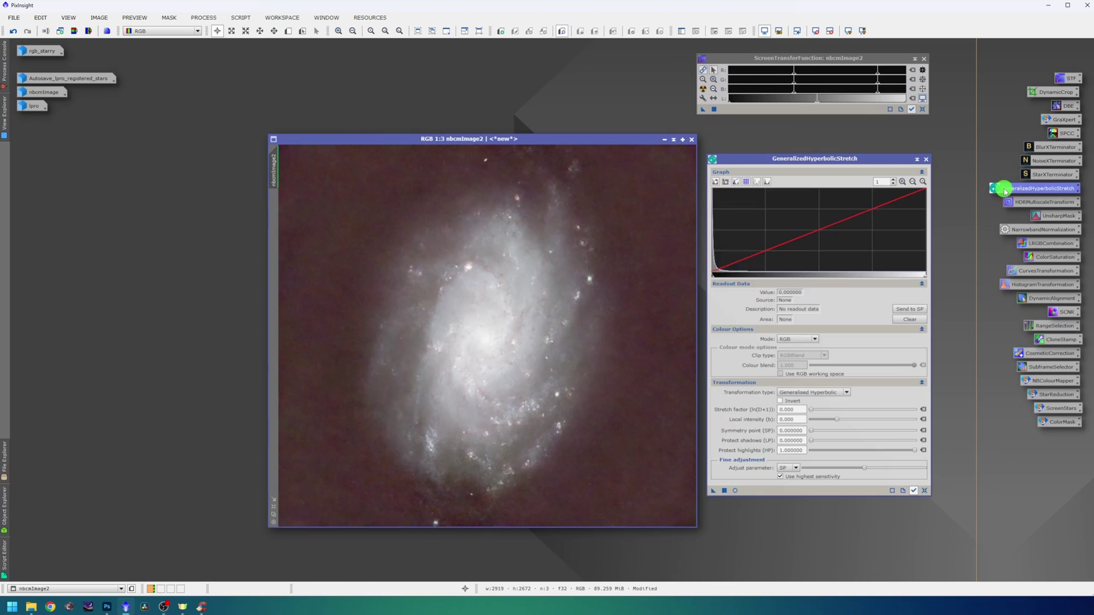
pyautogui.click(735, 490)
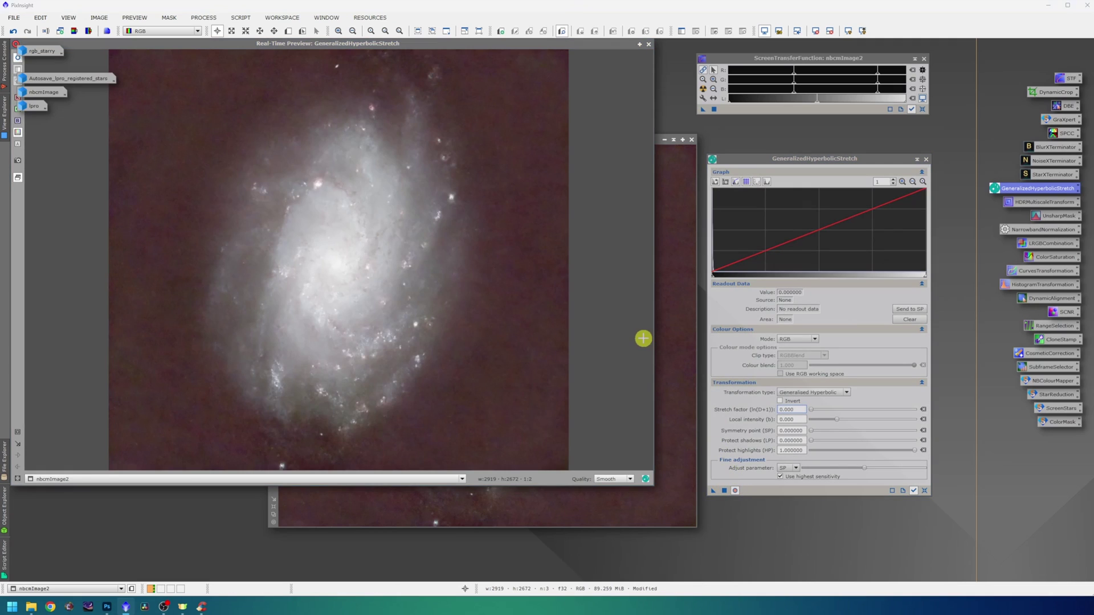
pyautogui.doubleClick(881, 181)
pyautogui.write('250')
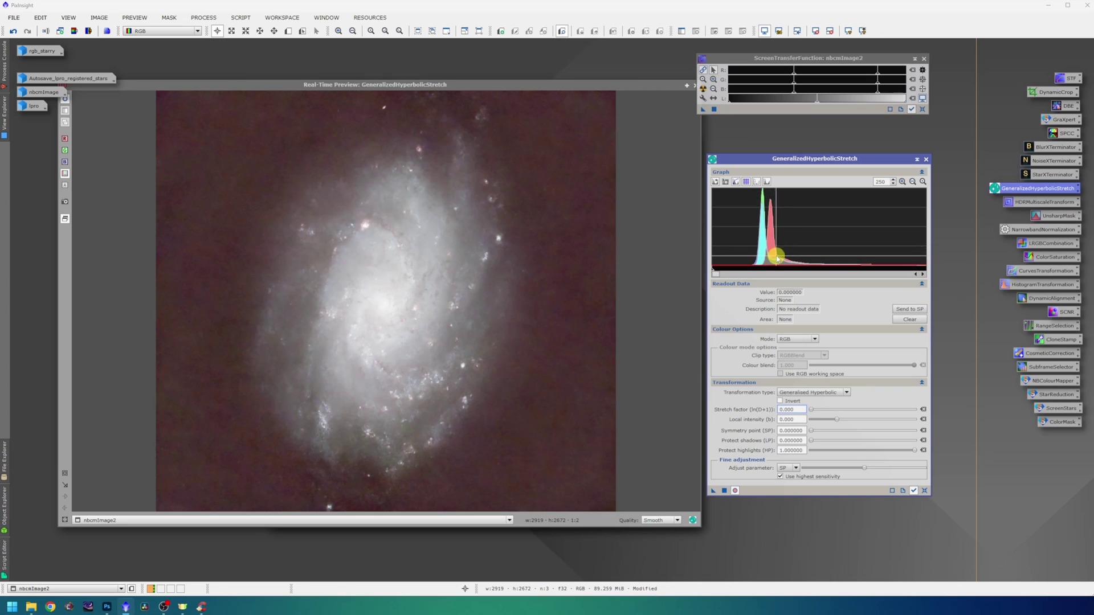
pyautogui.moveTo(775, 210)
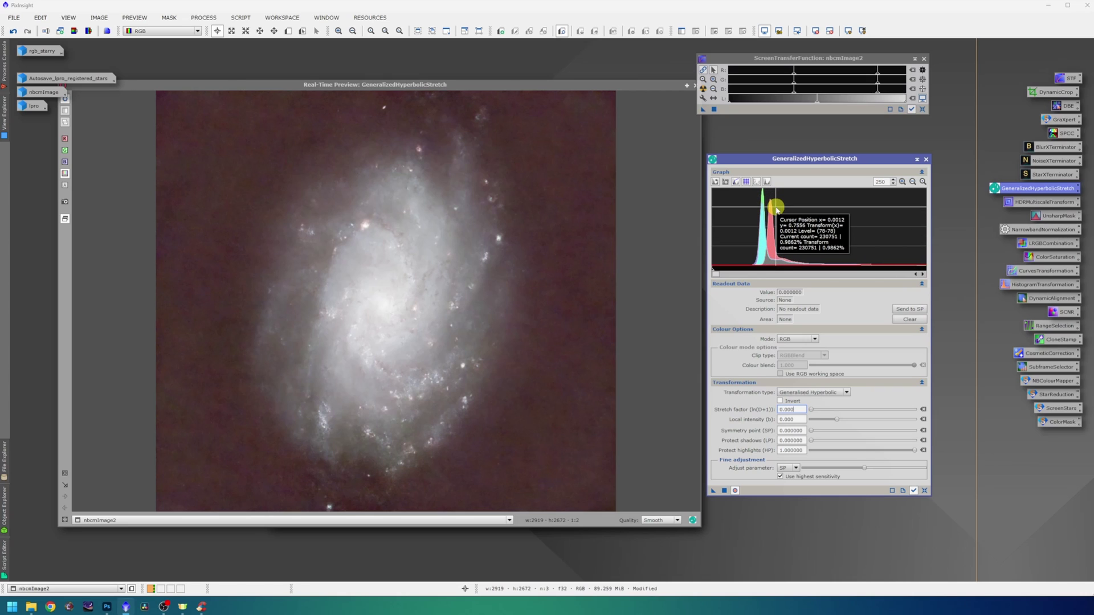
pyautogui.click(790, 393)
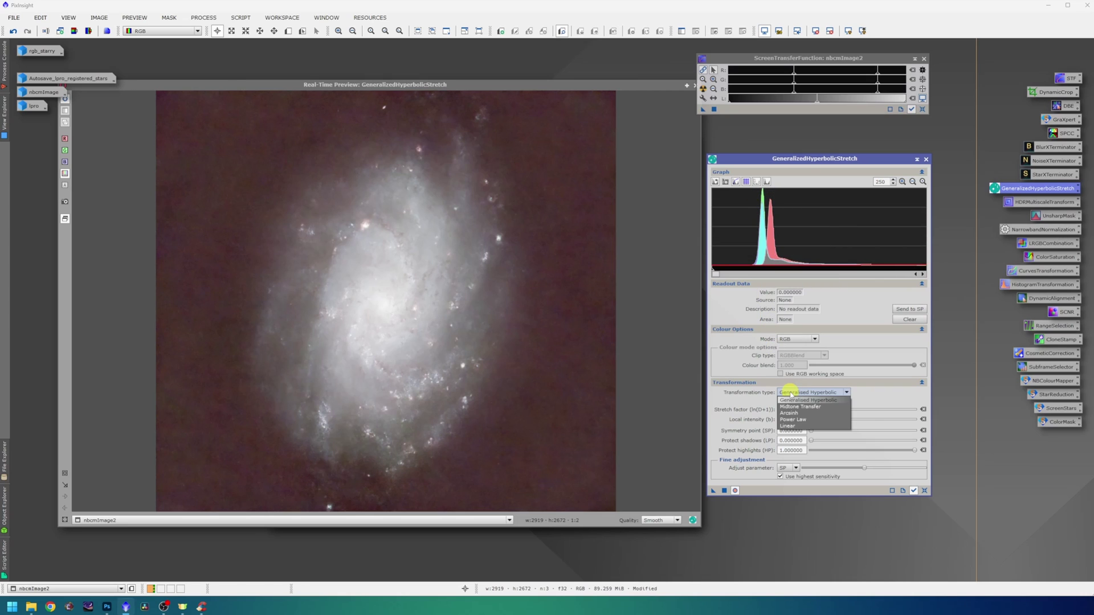
pyautogui.click(791, 426)
pyautogui.click(792, 339)
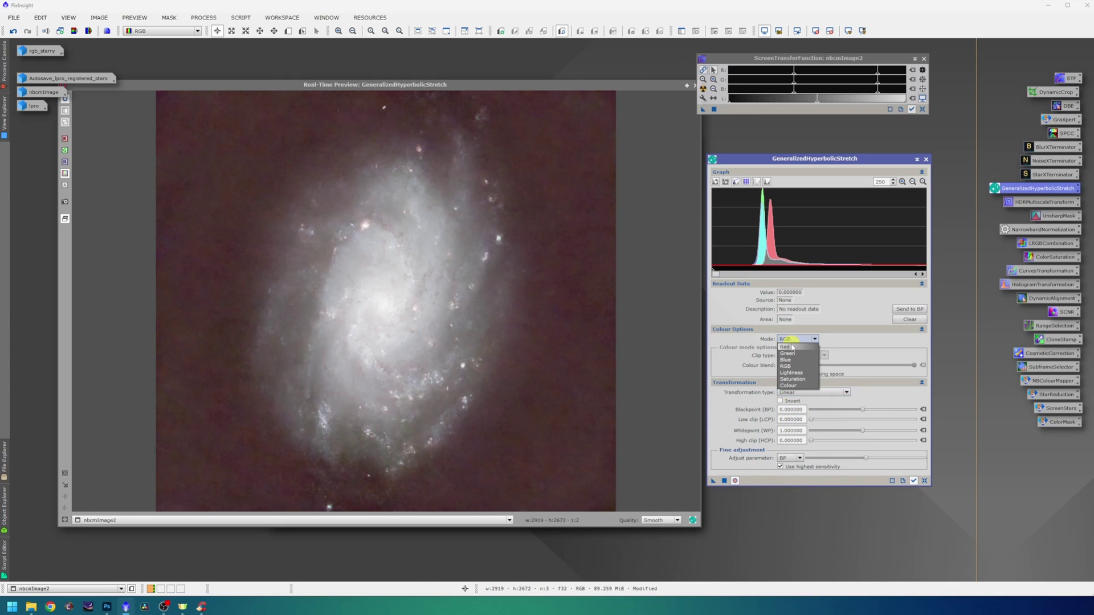
pyautogui.click(793, 346)
pyautogui.click(713, 270)
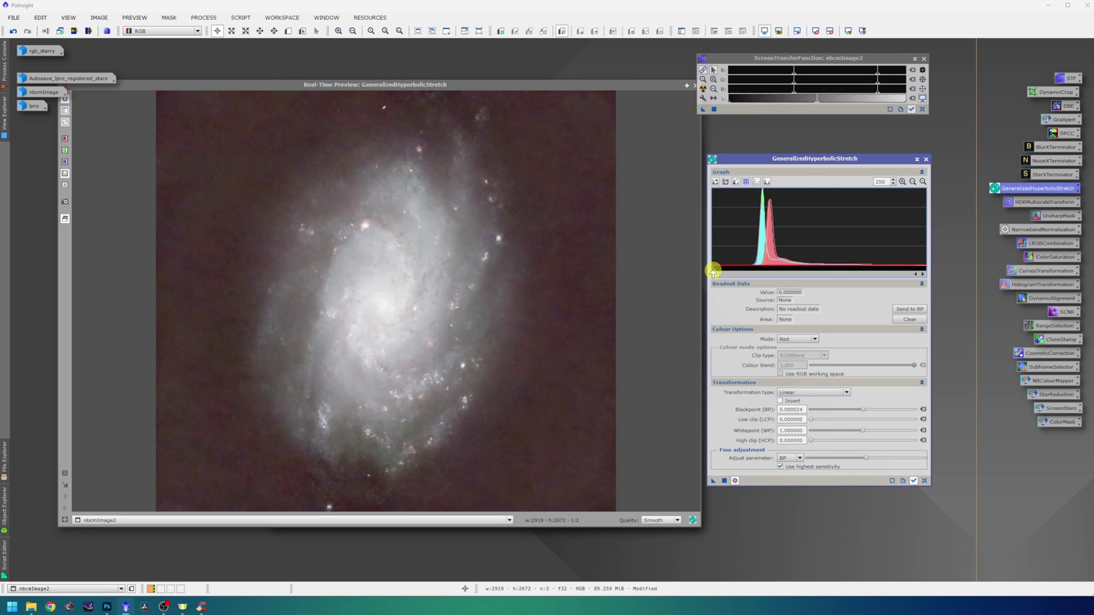
pyautogui.moveTo(712, 270); pyautogui.dragTo(719, 273)
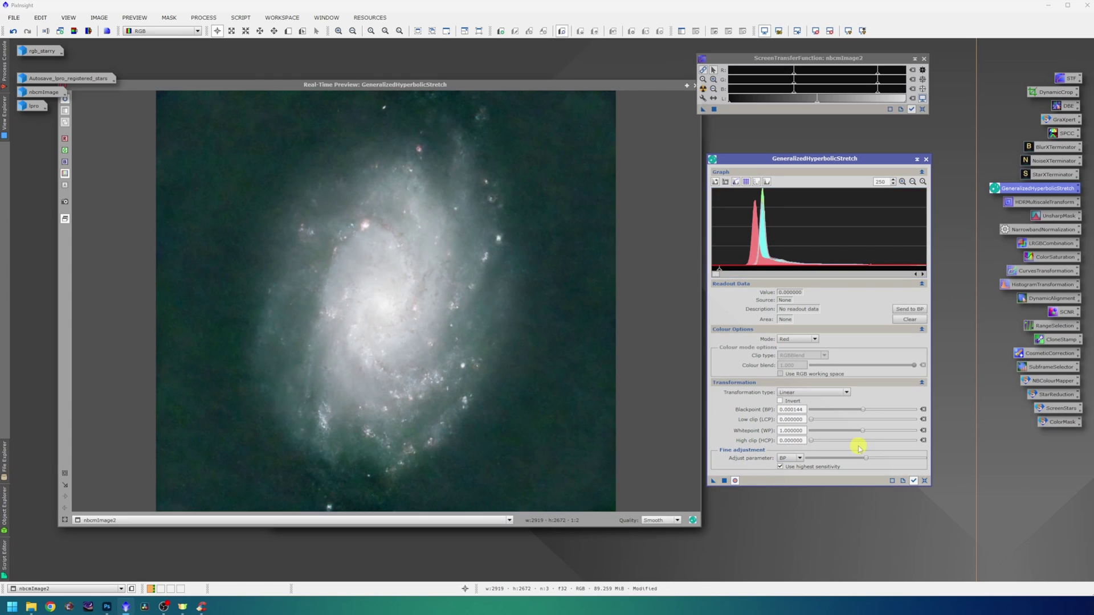
# Reset the stretch and STF, then apply a linear RGB stretch with black point 0.000464
pyautogui.click(924, 484)
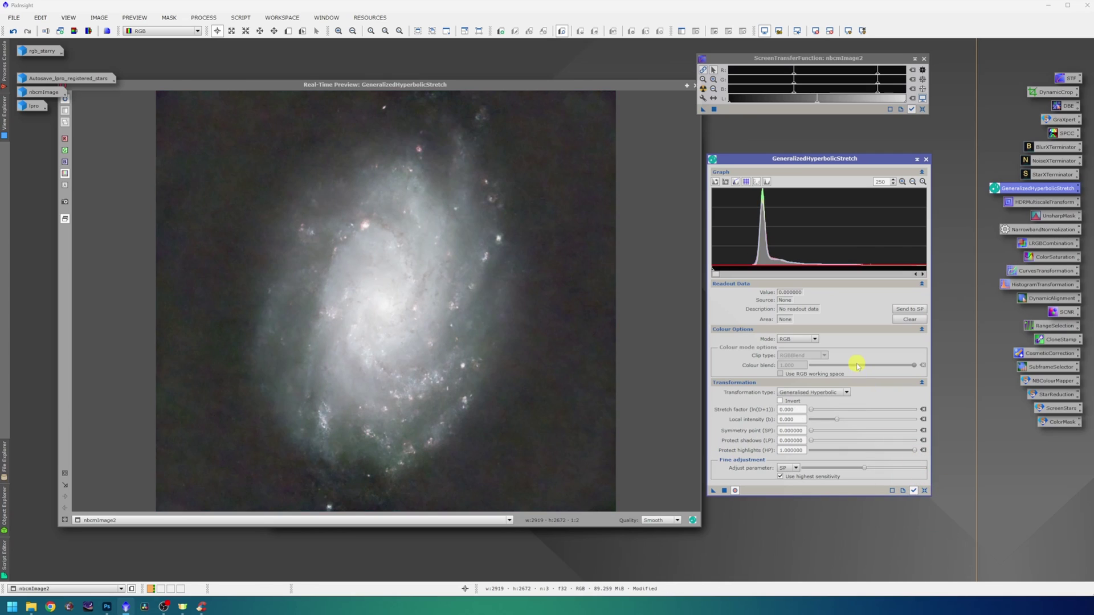
pyautogui.click(815, 31)
pyautogui.click(820, 392)
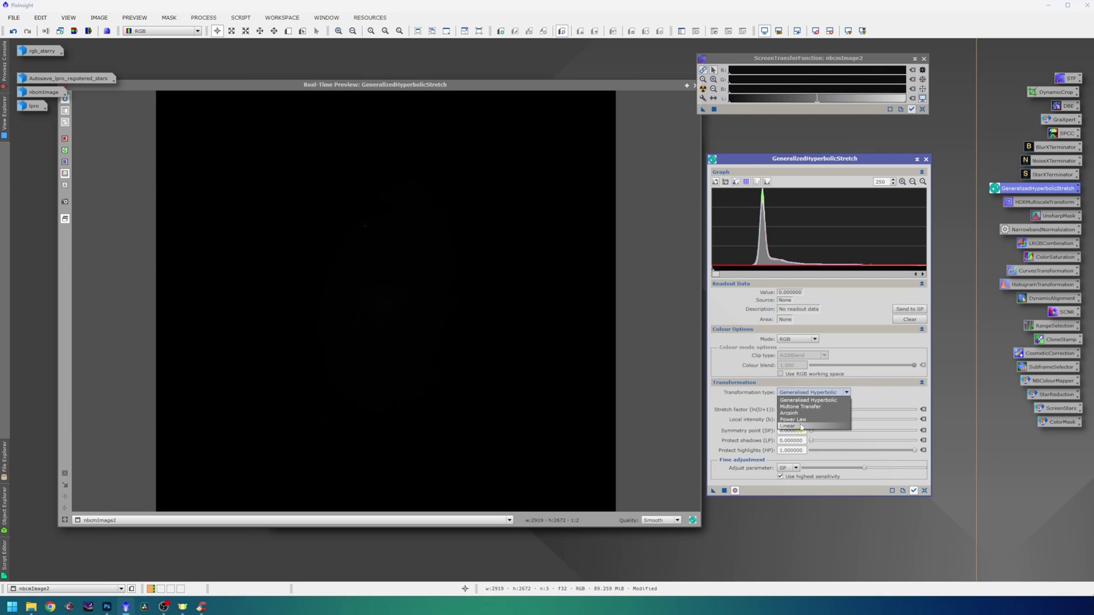
pyautogui.click(801, 426)
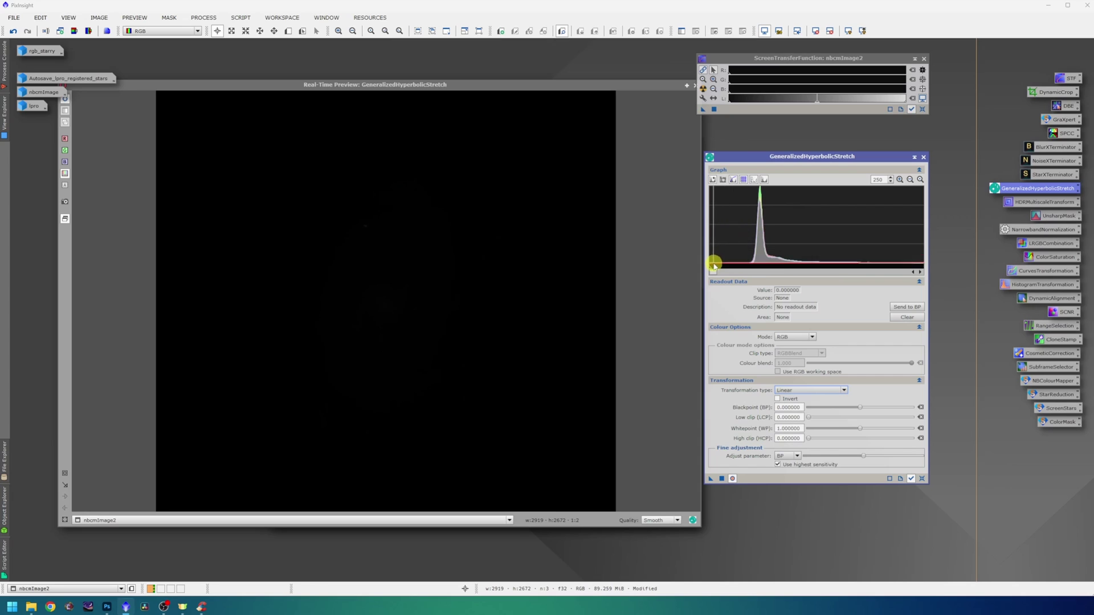
pyautogui.moveTo(712, 267); pyautogui.dragTo(733, 266)
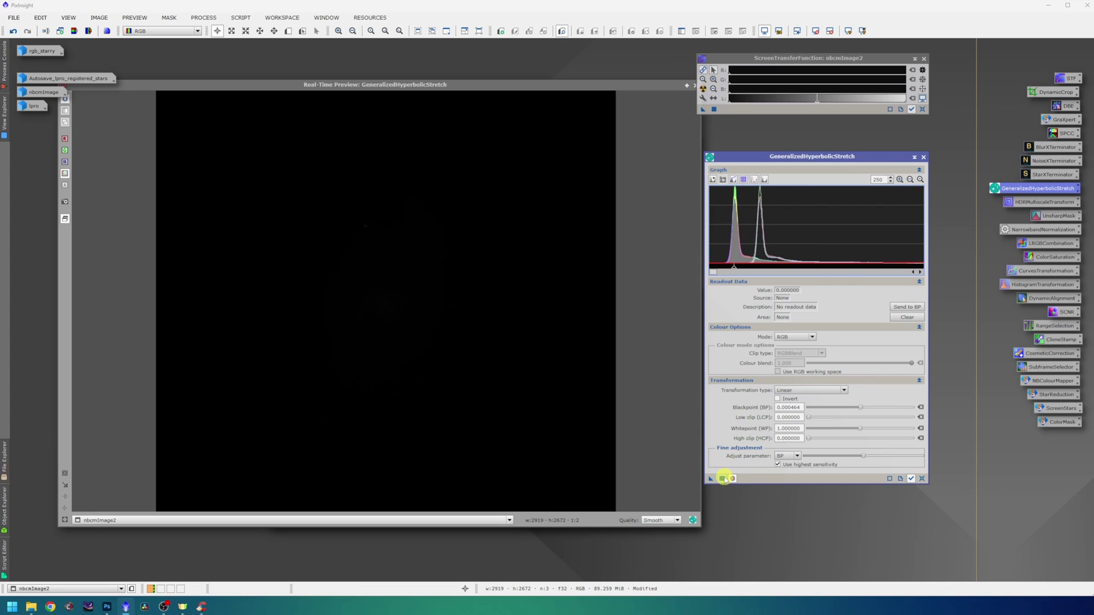
# Apply a GHS pass to nbcmImage2: symmetry at histogram peak, stretch factor 1.080, local intensity 0.650
pyautogui.click(921, 478)
pyautogui.moveTo(717, 271); pyautogui.dragTo(734, 267)
pyautogui.moveTo(809, 407); pyautogui.dragTo(830, 408)
pyautogui.click(893, 241)
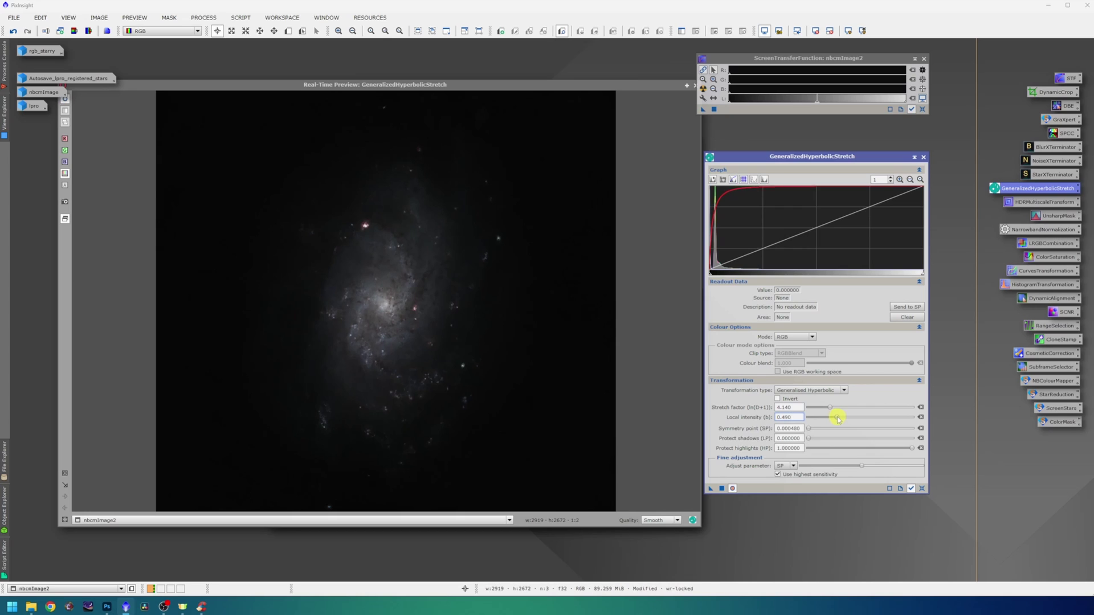
pyautogui.moveTo(837, 418); pyautogui.dragTo(832, 409)
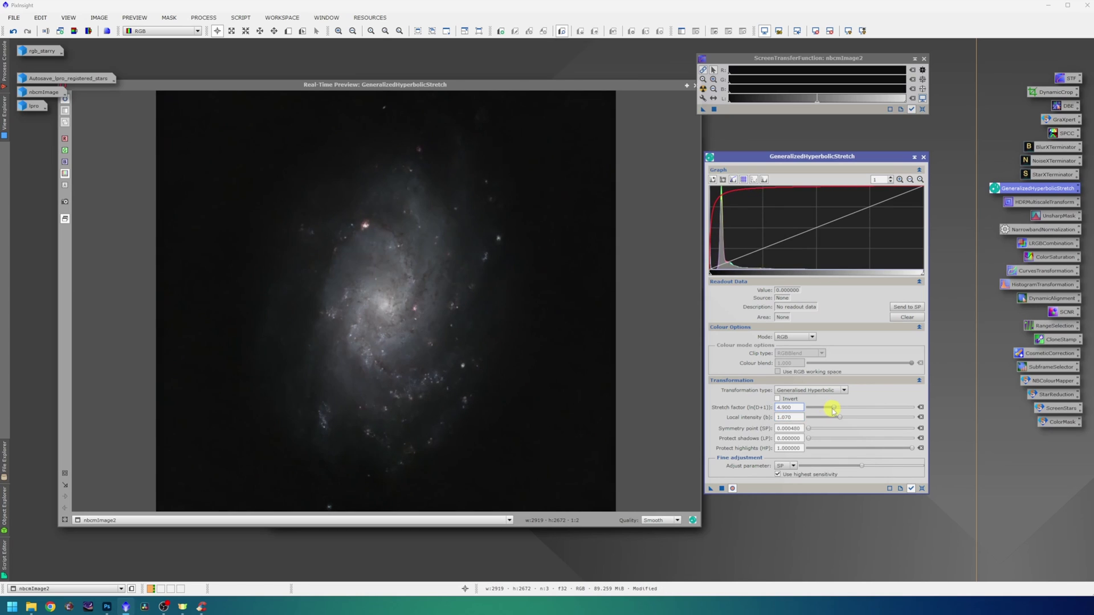
pyautogui.moveTo(711, 488); pyautogui.dragTo(904, 487)
pyautogui.click(922, 489)
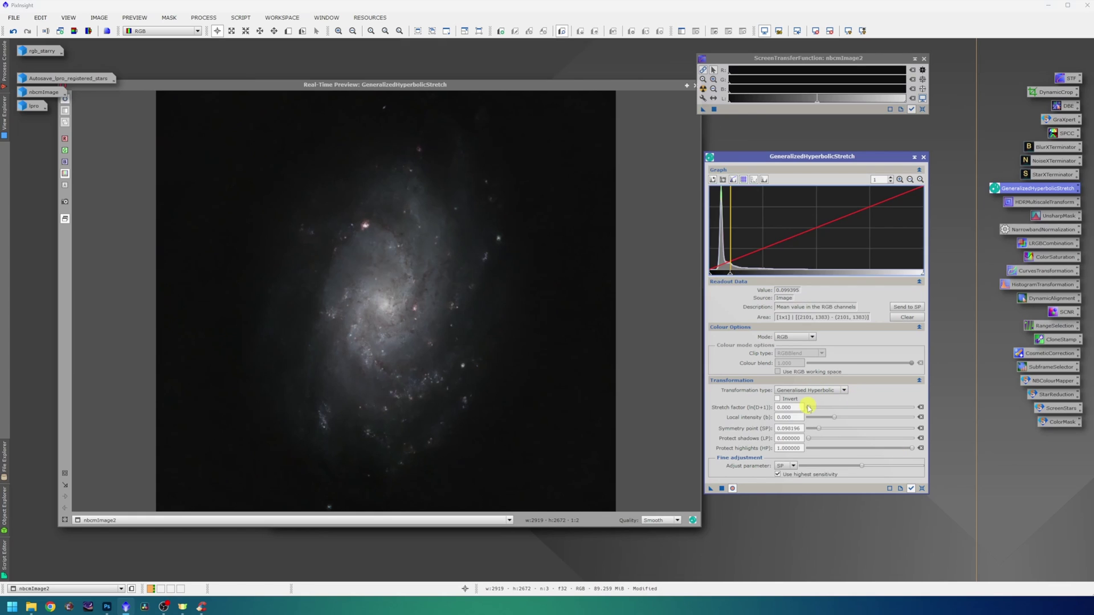
# Set up the next pass: highlight protection 0.61, galaxy-sampled symmetry point, stretch factor 1.160
pyautogui.moveTo(808, 407); pyautogui.dragTo(833, 436)
pyautogui.click(873, 447)
pyautogui.click(870, 448)
pyautogui.click(372, 285)
pyautogui.click(829, 275)
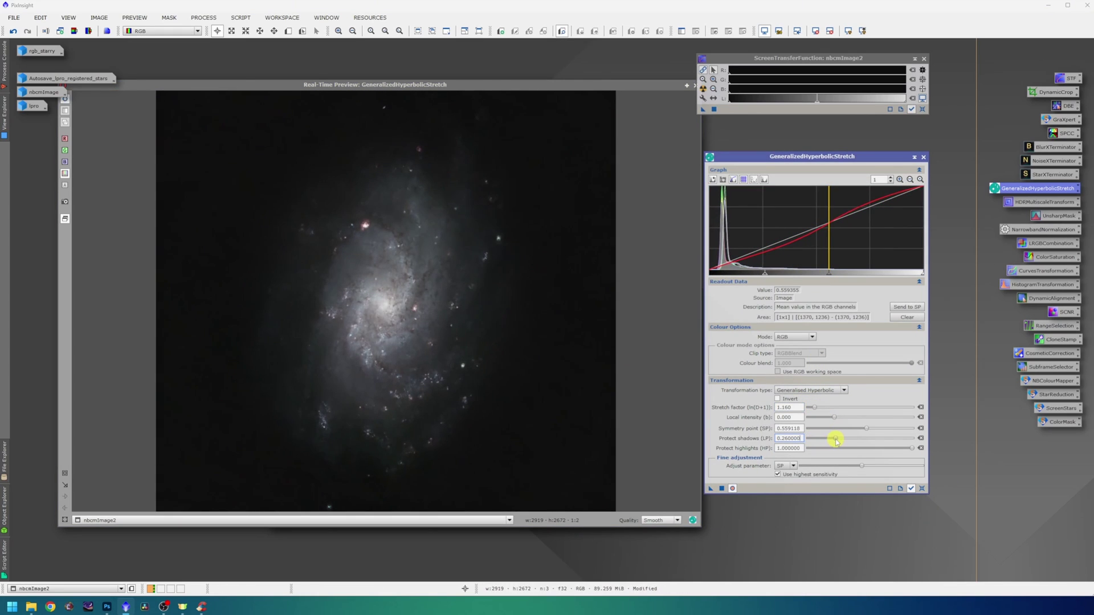
# Close the stretch tool and extract the lightness image nbcmImage2_L from the colour galaxy
pyautogui.click(924, 157)
pyautogui.moveTo(658, 91); pyautogui.dragTo(644, 91)
pyautogui.click(681, 85)
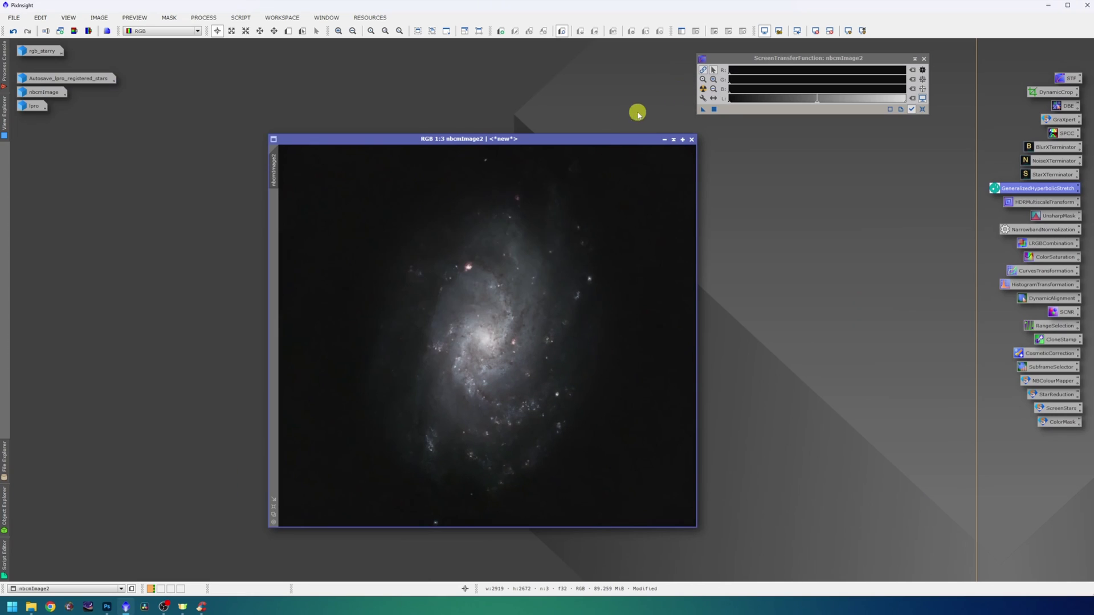
pyautogui.moveTo(603, 139); pyautogui.dragTo(580, 126)
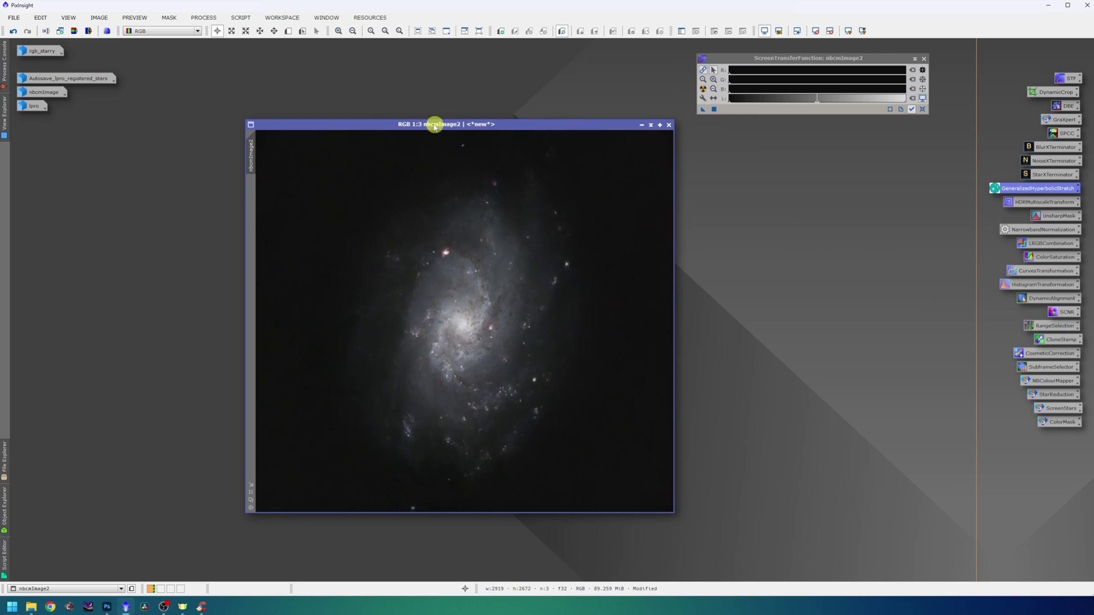
pyautogui.click(75, 31)
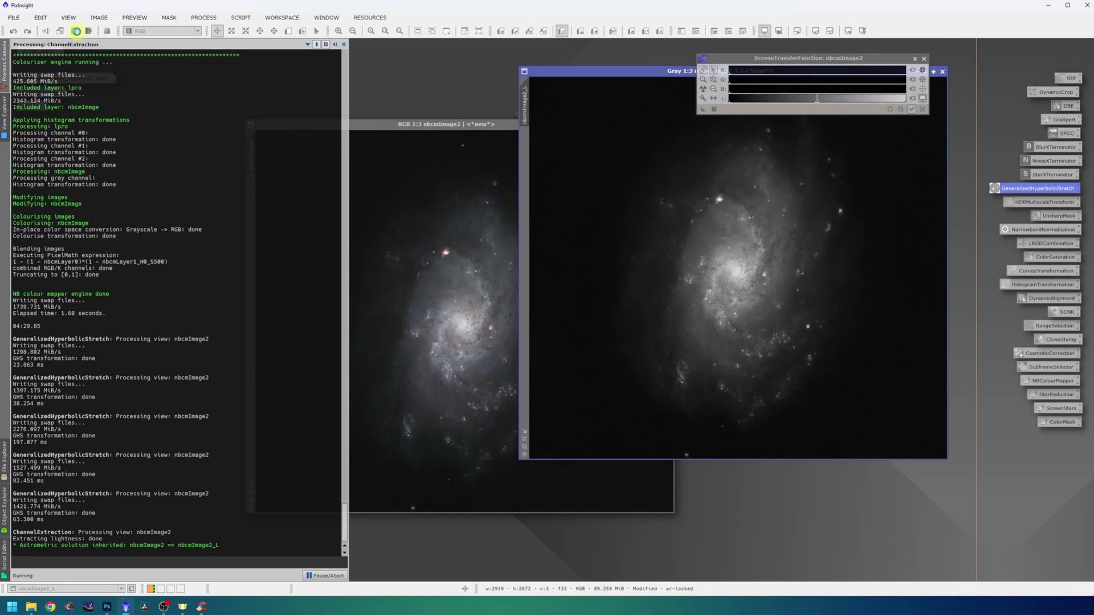
pyautogui.moveTo(574, 69); pyautogui.dragTo(432, 127)
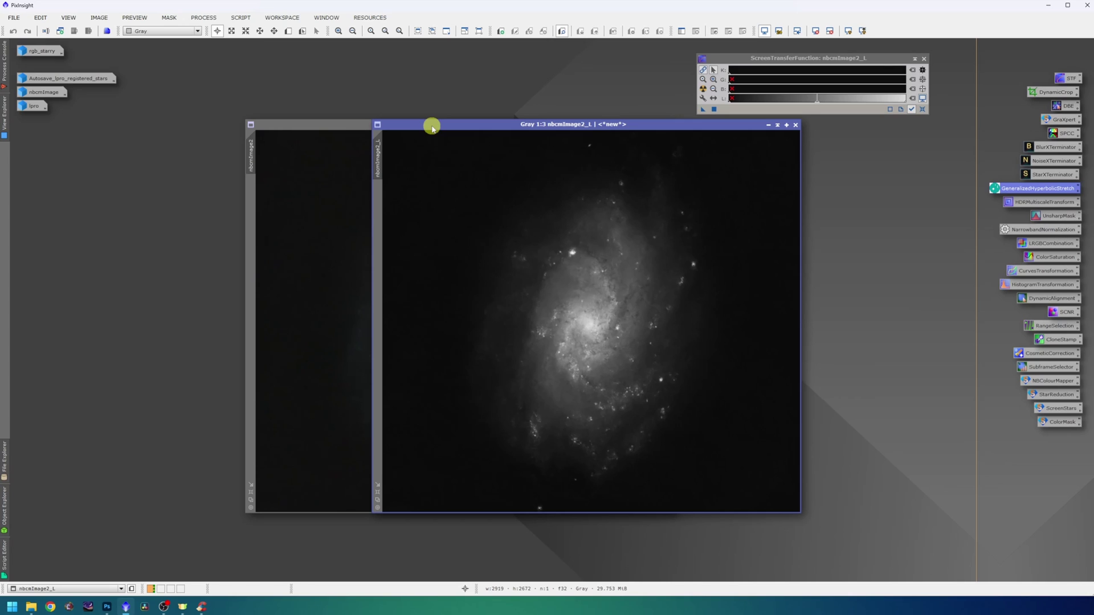
pyautogui.moveTo(432, 127); pyautogui.dragTo(455, 146)
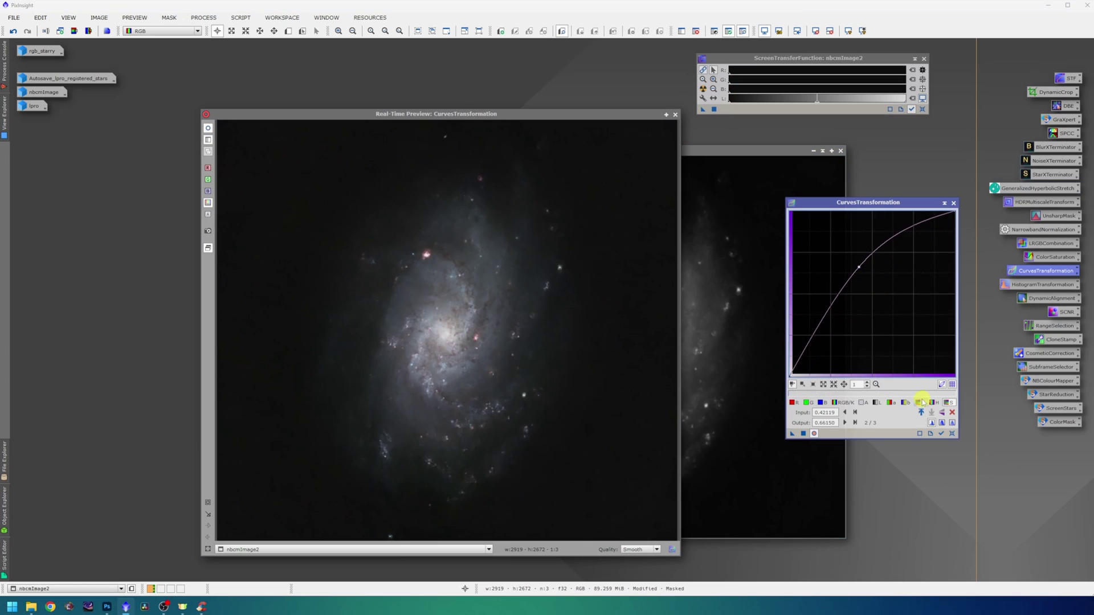
# Brighten the masked galaxy with an upward CurvesTransformation curve from a reset straight line
pyautogui.click(862, 271)
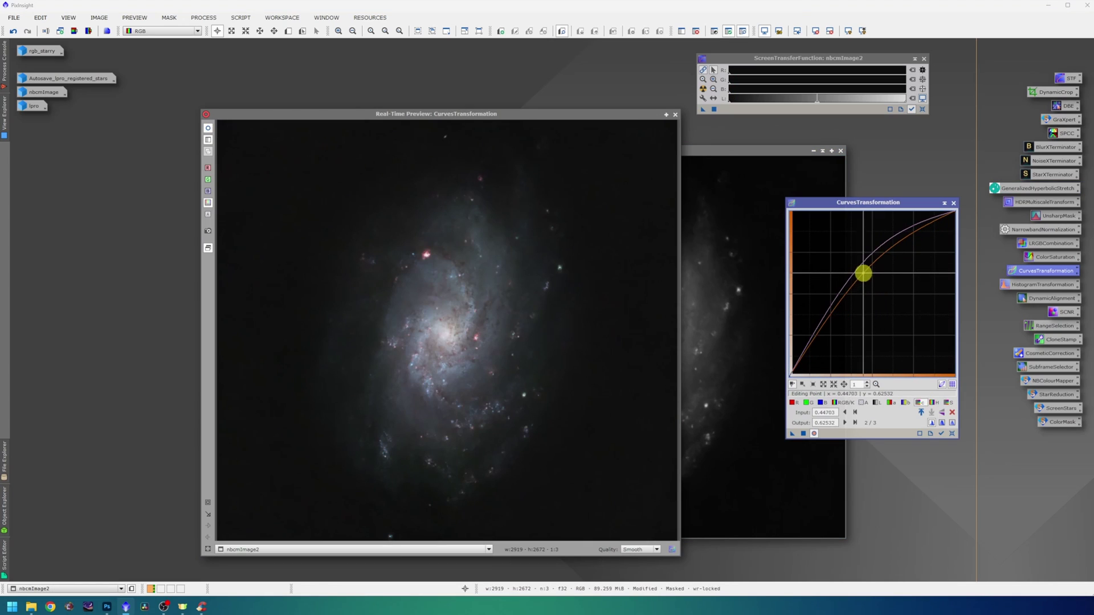
pyautogui.click(950, 434)
pyautogui.click(842, 403)
pyautogui.moveTo(860, 301); pyautogui.dragTo(856, 276)
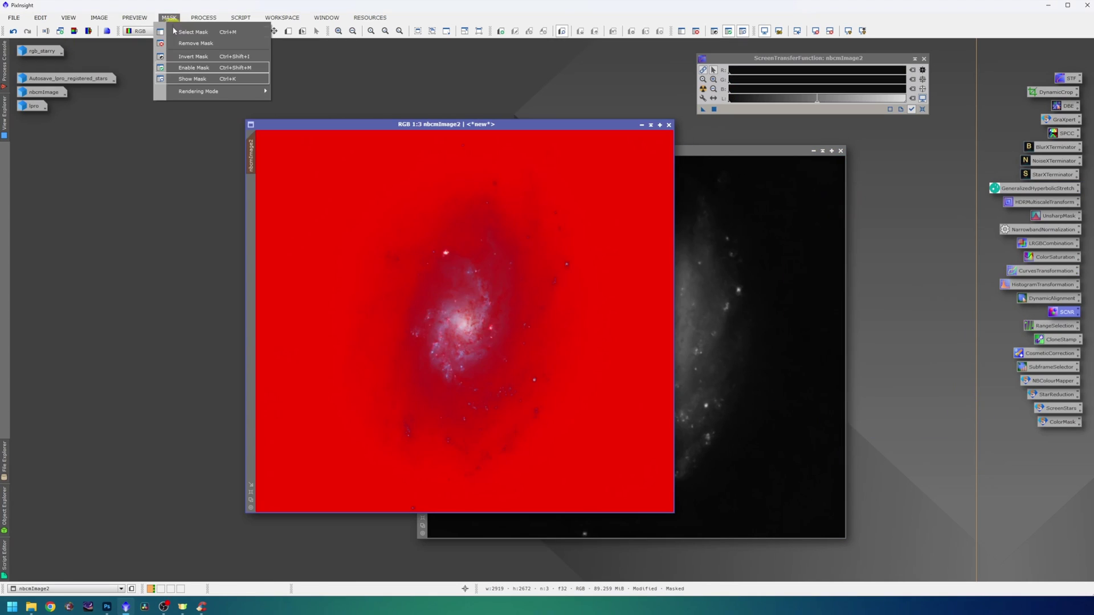
# Remove the mask from nbcmImage2 and close the grey nbcmImage2_L image
pyautogui.click(178, 43)
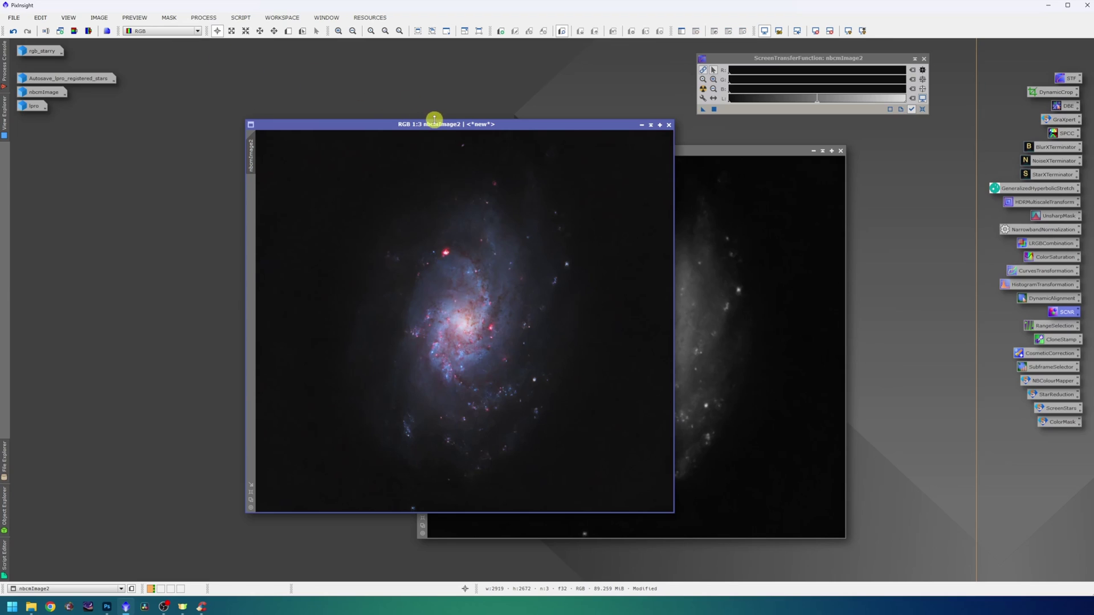
pyautogui.moveTo(440, 124); pyautogui.dragTo(409, 114)
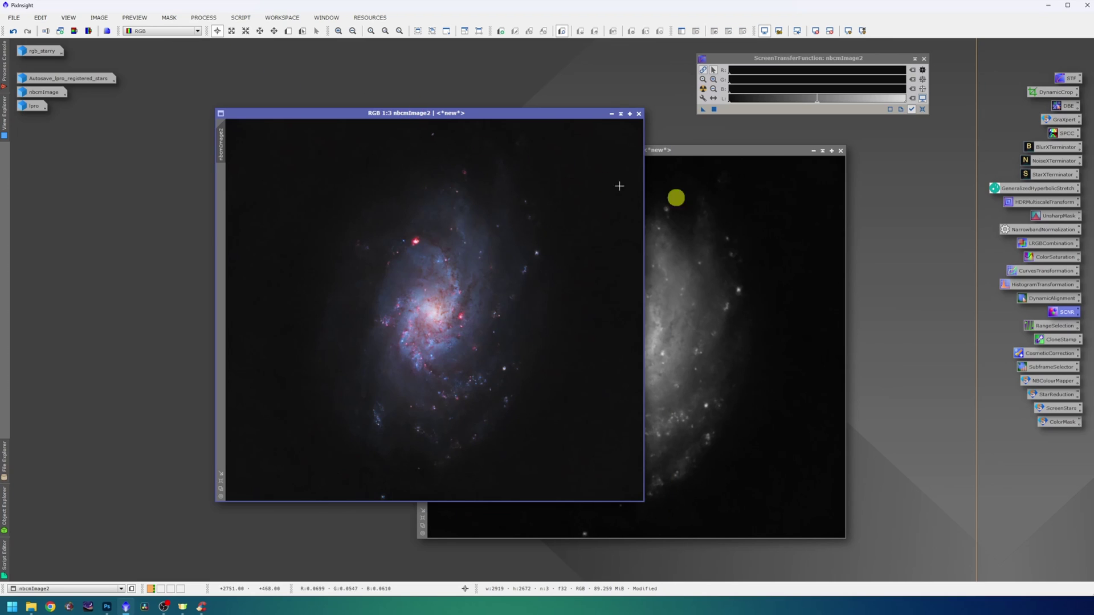
pyautogui.click(764, 209)
pyautogui.hotkey('ctrl', 'w')
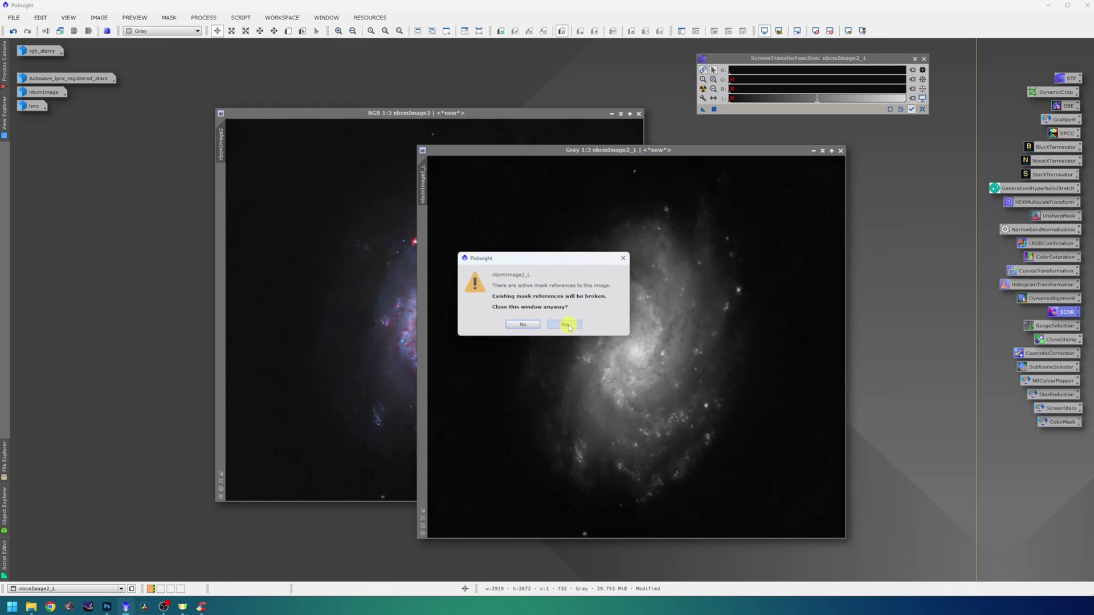
# Discard nbcmImage2_L, restore the star-only image and turn off its display stretch
pyautogui.click(564, 325)
pyautogui.doubleClick(68, 78)
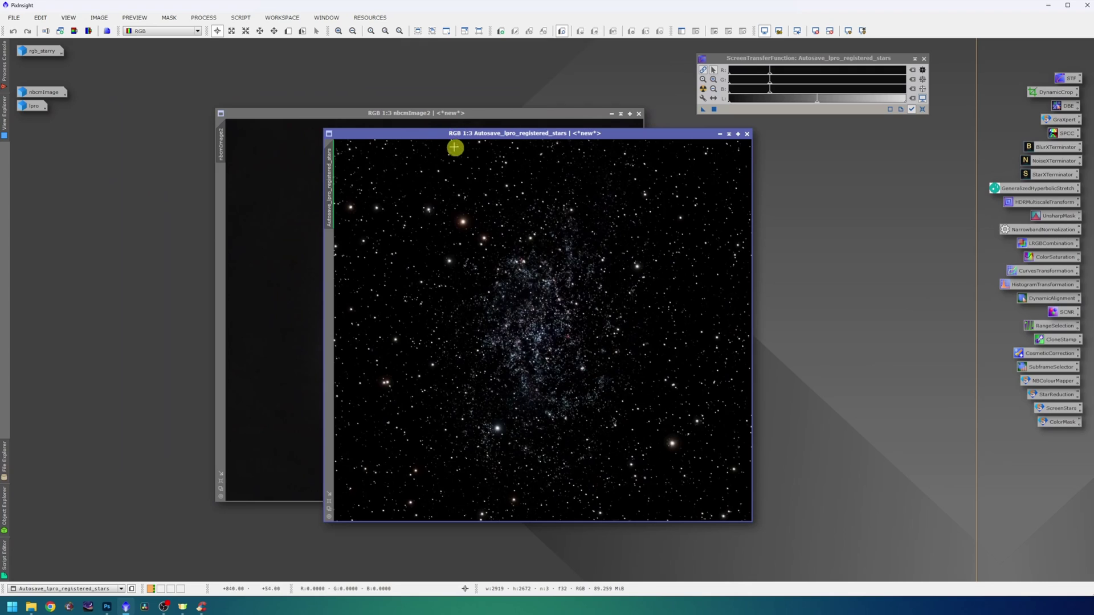
pyautogui.click(816, 31)
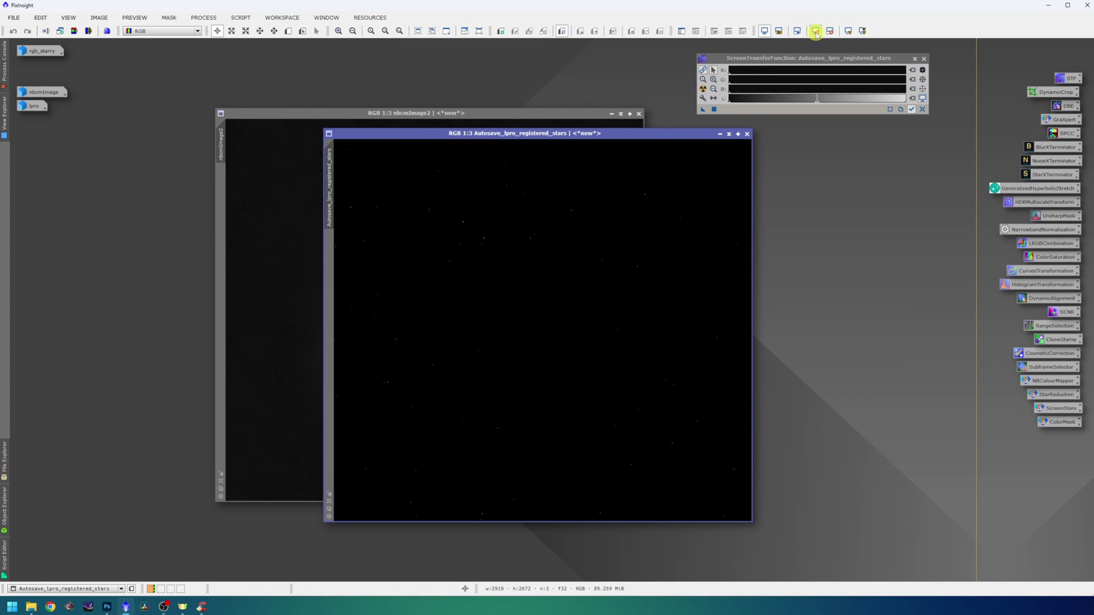
# Apply an Arcsinh GHS stretch with stretch factor 9.950 to the star image, then reset settings
pyautogui.doubleClick(998, 189)
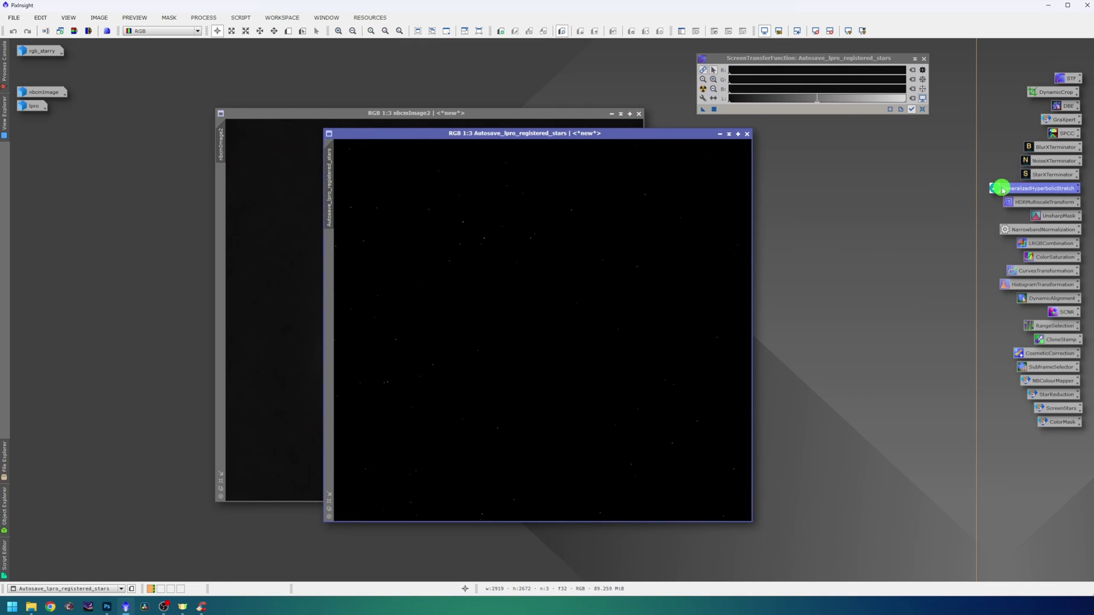
pyautogui.click(732, 488)
pyautogui.click(809, 390)
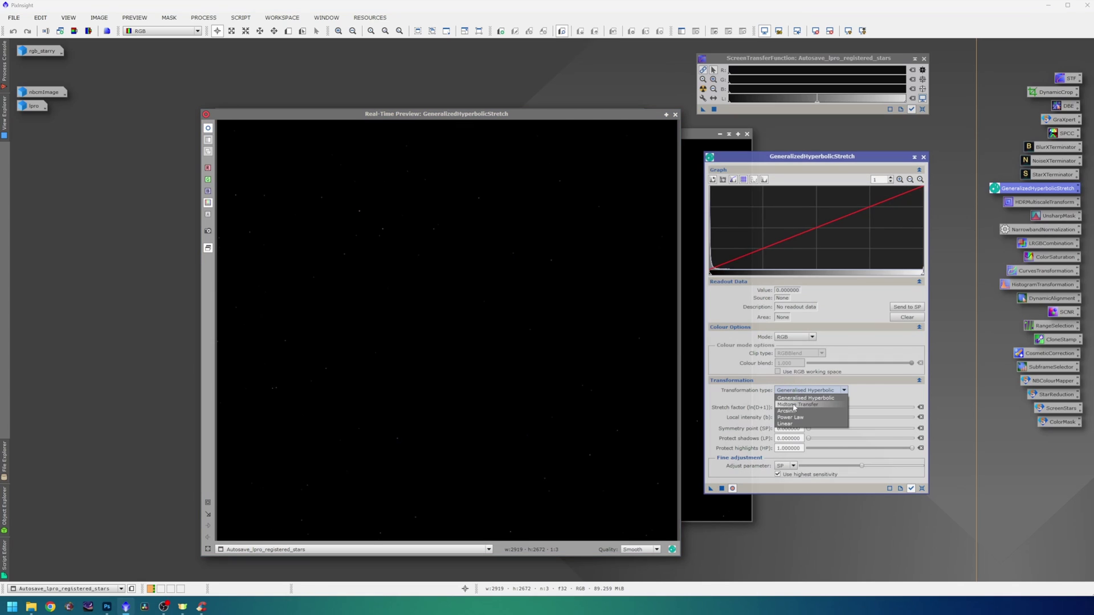
pyautogui.click(796, 411)
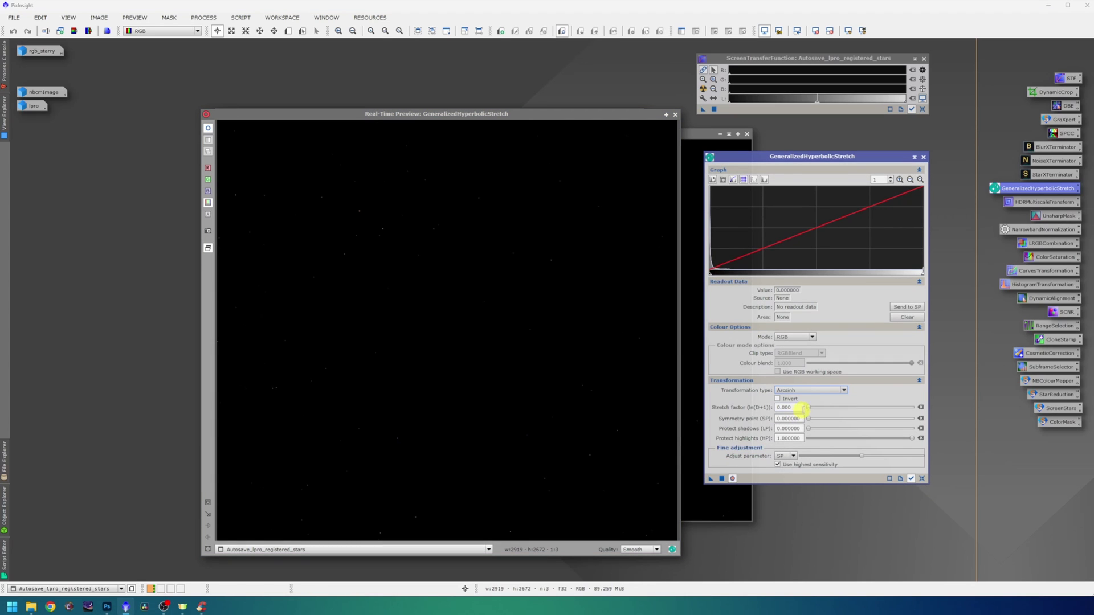
pyautogui.moveTo(808, 409); pyautogui.dragTo(856, 414)
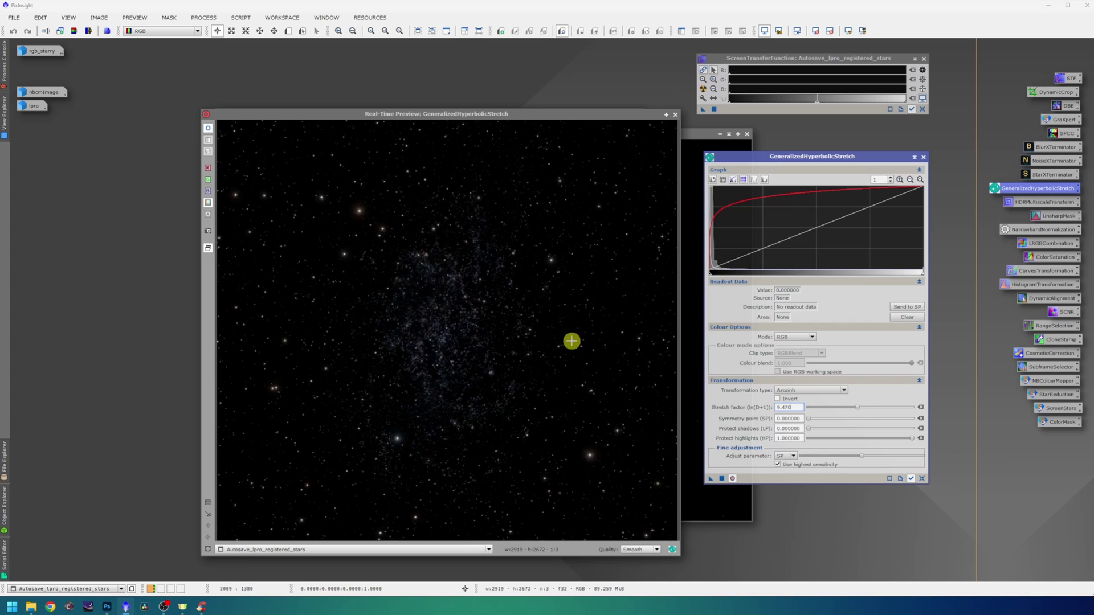
pyautogui.moveTo(857, 408); pyautogui.dragTo(861, 408)
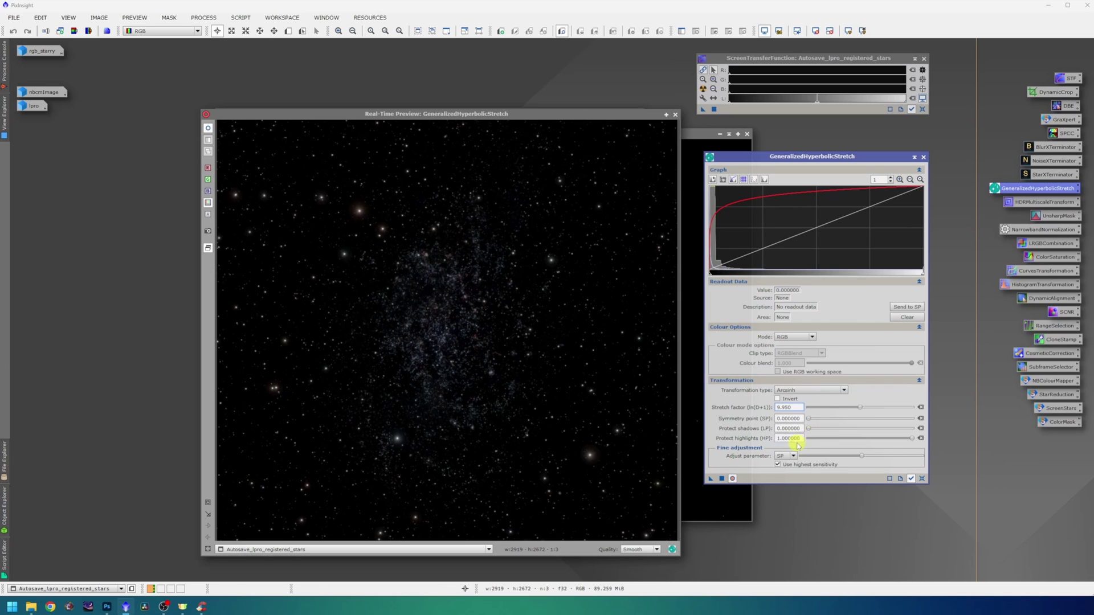
pyautogui.click(911, 478)
pyautogui.click(922, 478)
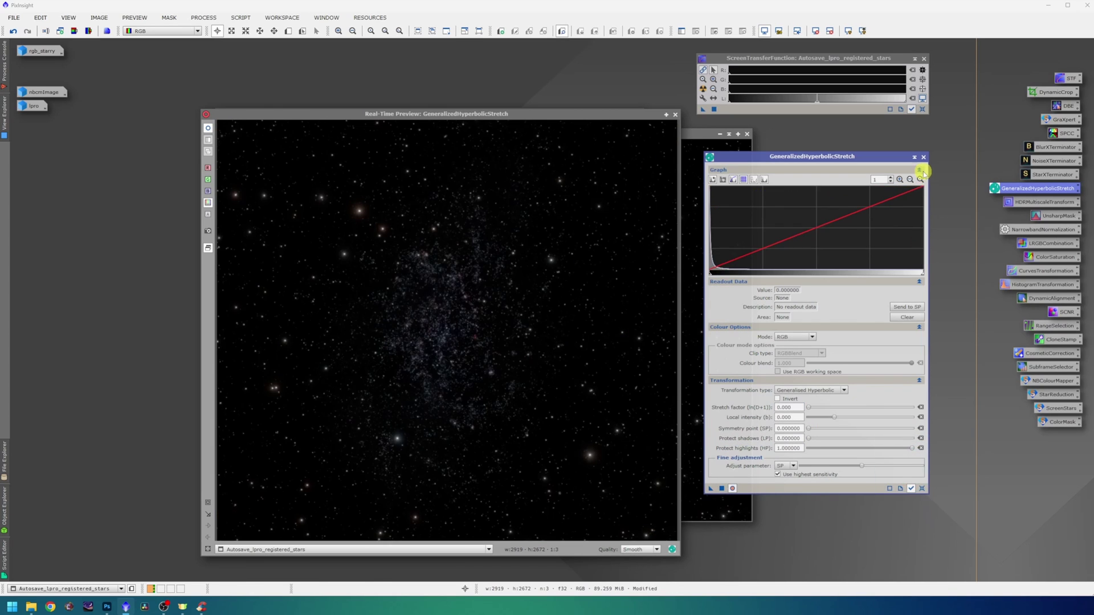
# Boost the star image with an upward curve in CurvesTransformation and move its window aside
pyautogui.click(923, 157)
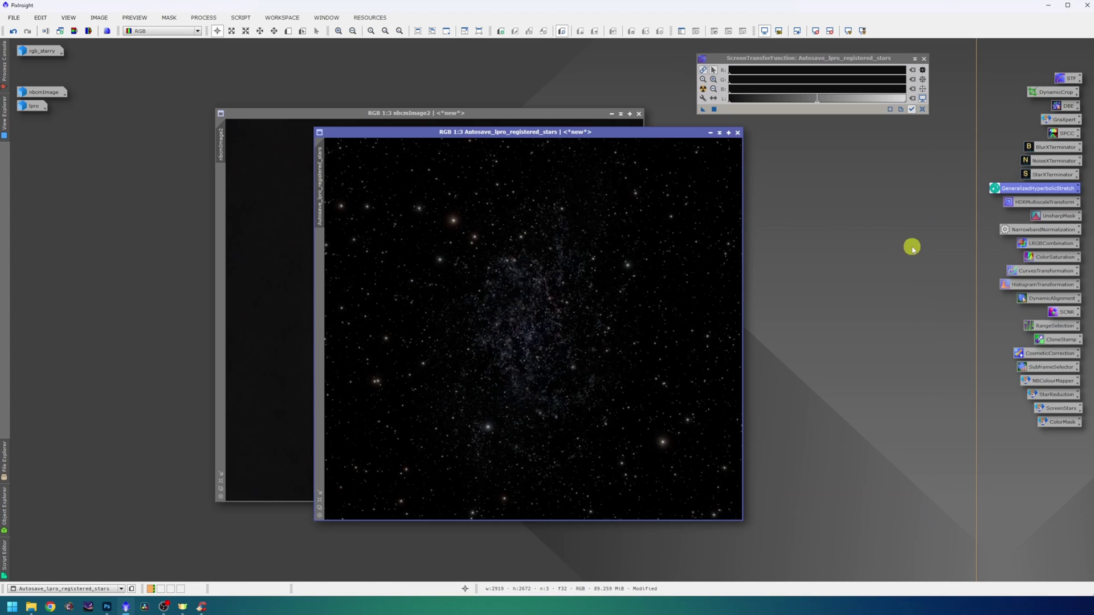
pyautogui.doubleClick(1041, 271)
pyautogui.click(815, 434)
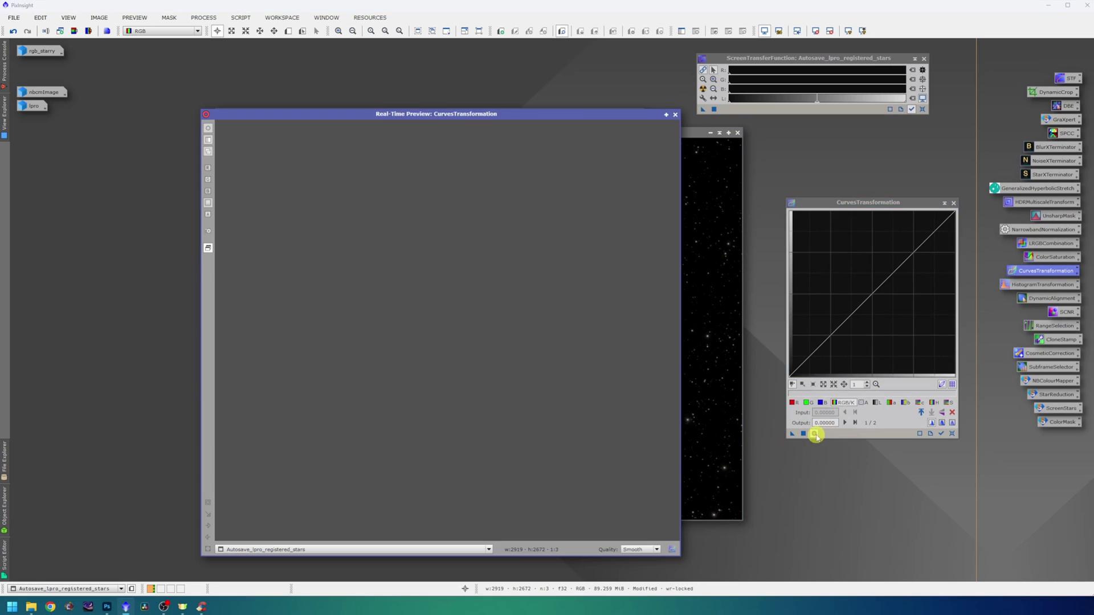
pyautogui.moveTo(894, 254); pyautogui.dragTo(870, 284)
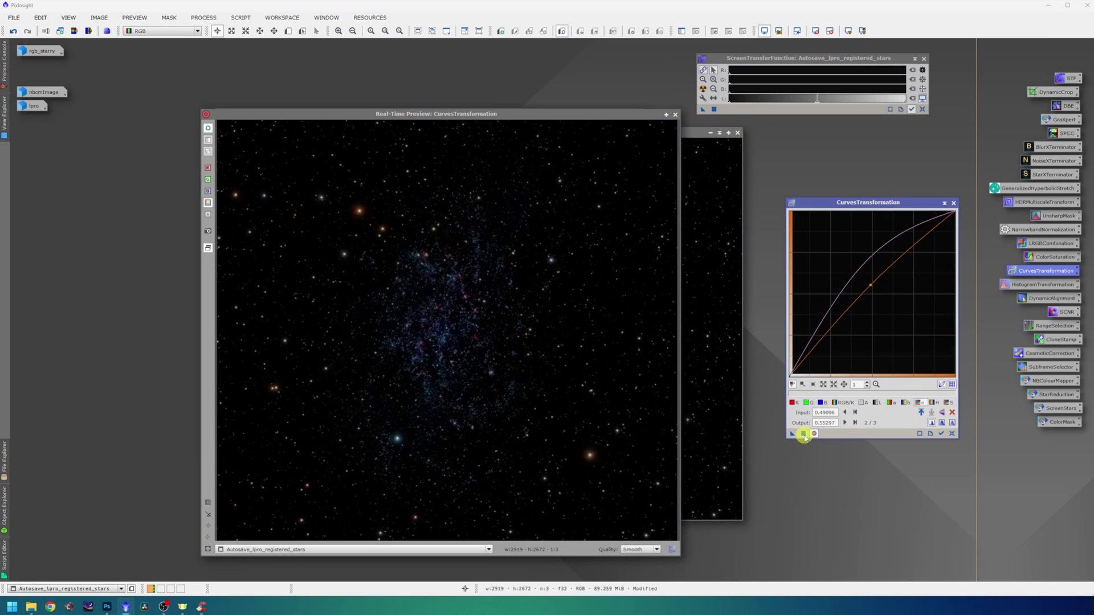
pyautogui.moveTo(792, 434); pyautogui.dragTo(459, 309)
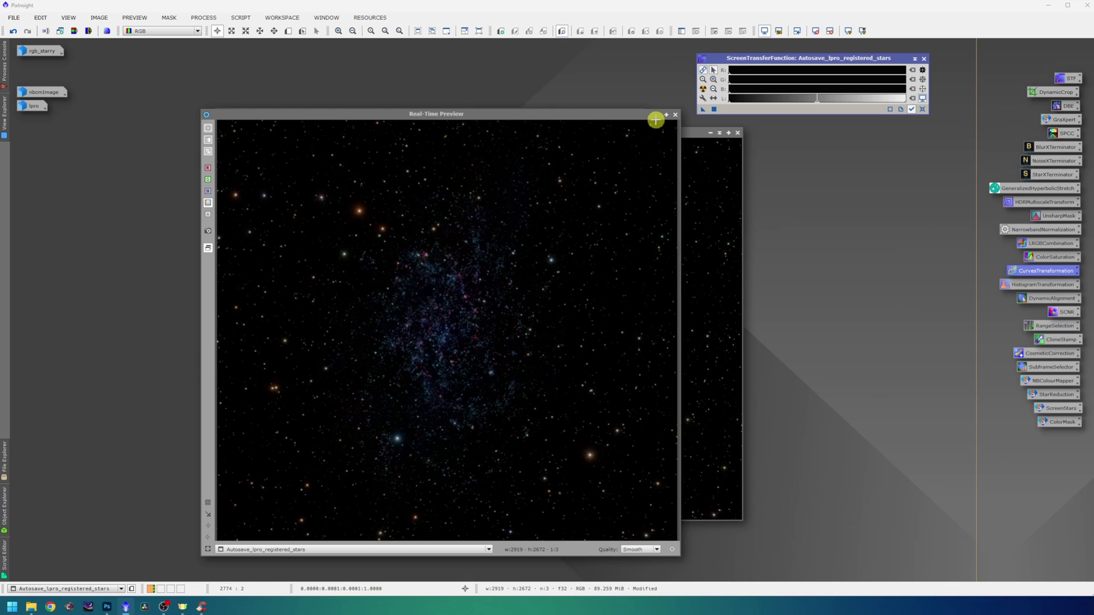
pyautogui.click(675, 114)
pyautogui.scroll(2, 545, 295)
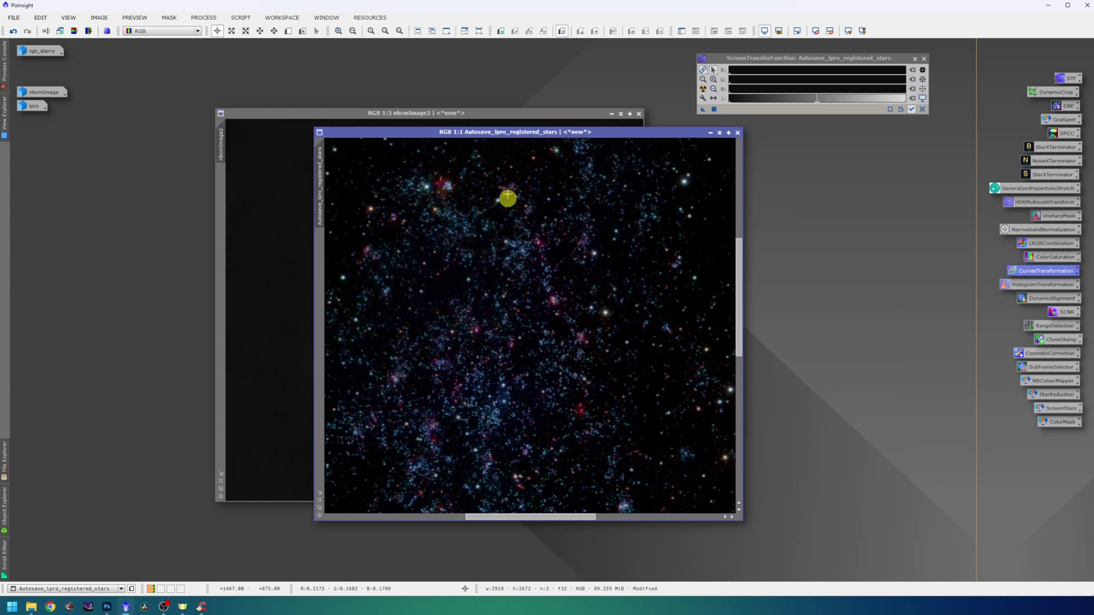
pyautogui.scroll(-2, 508, 214)
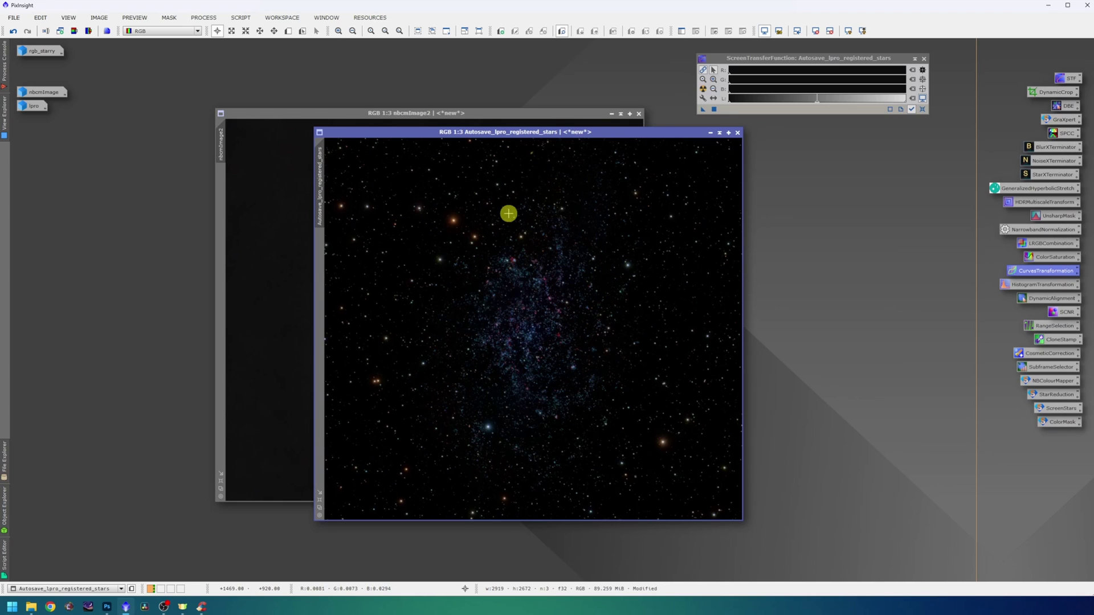
pyautogui.moveTo(520, 132); pyautogui.dragTo(630, 139)
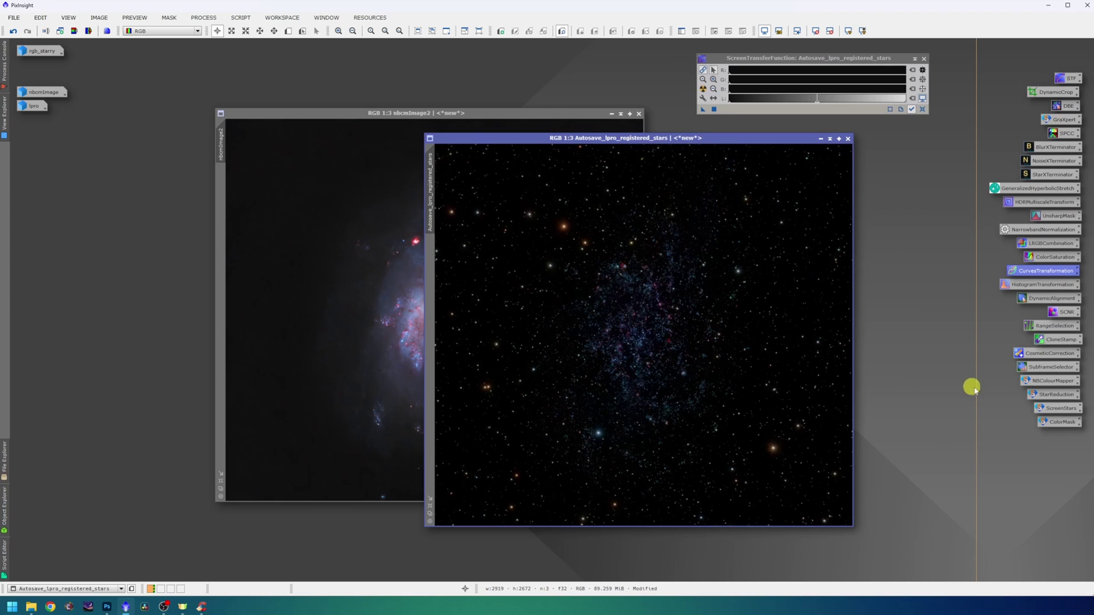
# Run ScreenStars with starless nbcmImage2 and stars Autosave_lpro_registered_stars to create rgb_starry2
pyautogui.doubleClick(1050, 409)
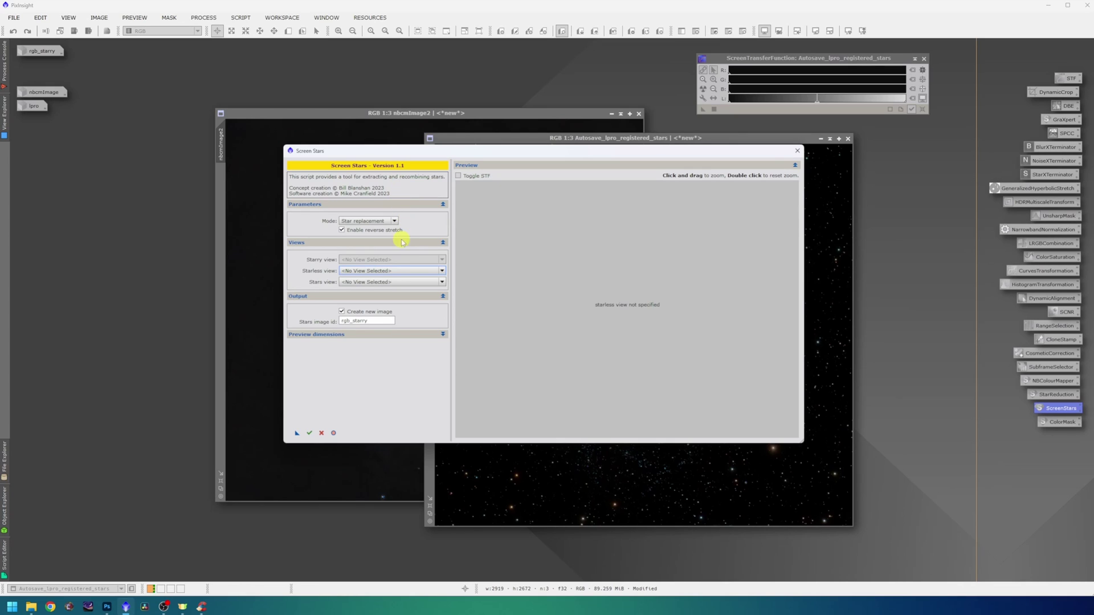
pyautogui.click(402, 271)
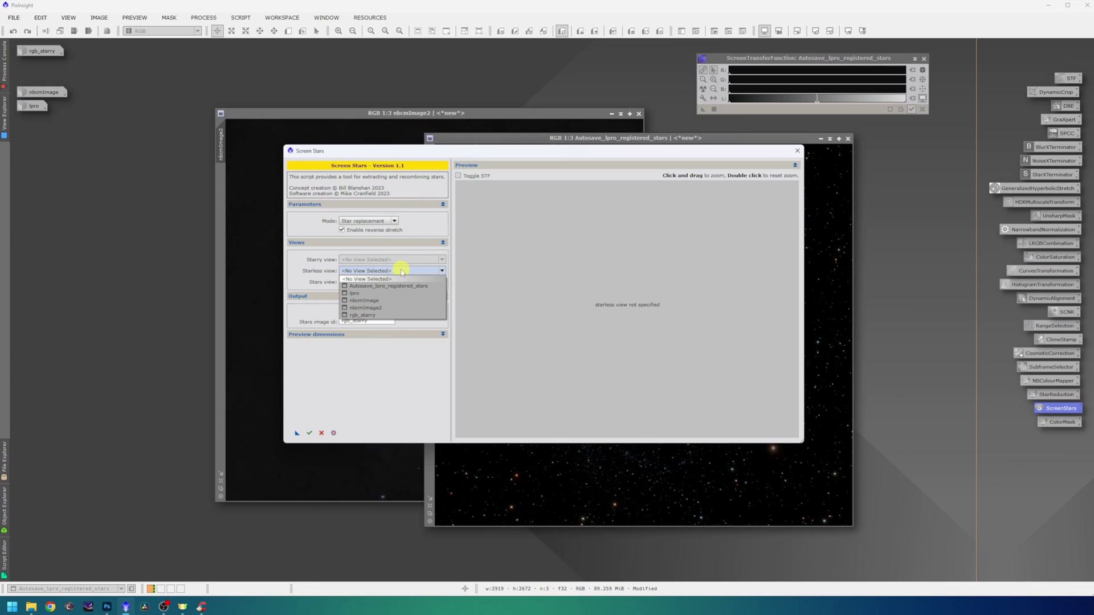
pyautogui.click(402, 308)
pyautogui.click(395, 282)
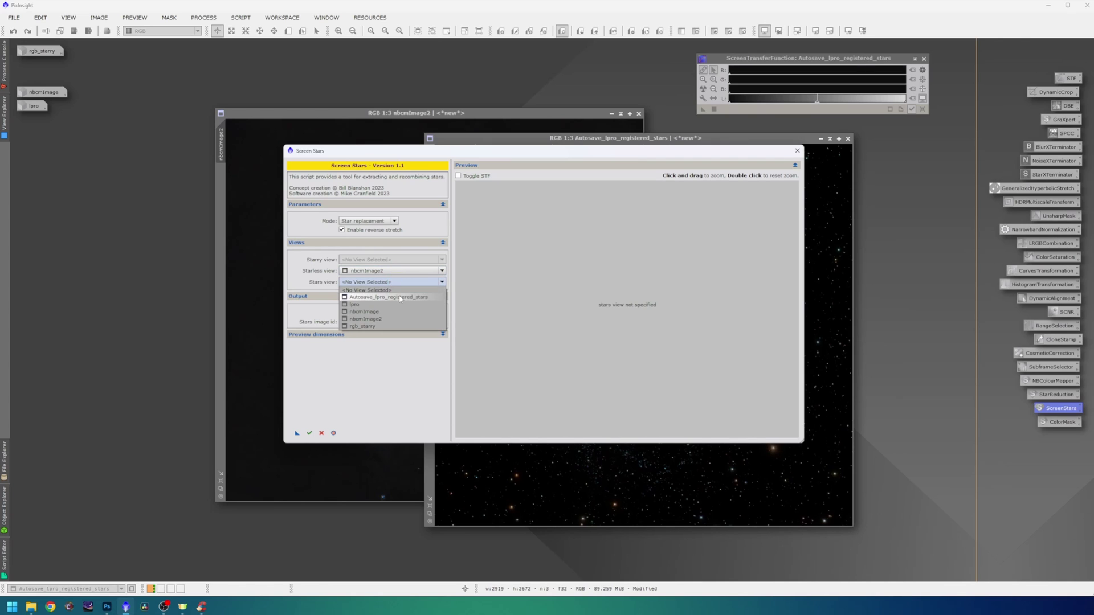
pyautogui.click(400, 298)
pyautogui.click(309, 433)
pyautogui.moveTo(675, 88); pyautogui.dragTo(384, 174)
# Minimise the star-only and nbcmImage2 windows, then zoom and pan around rgb_starry2
pyautogui.click(820, 138)
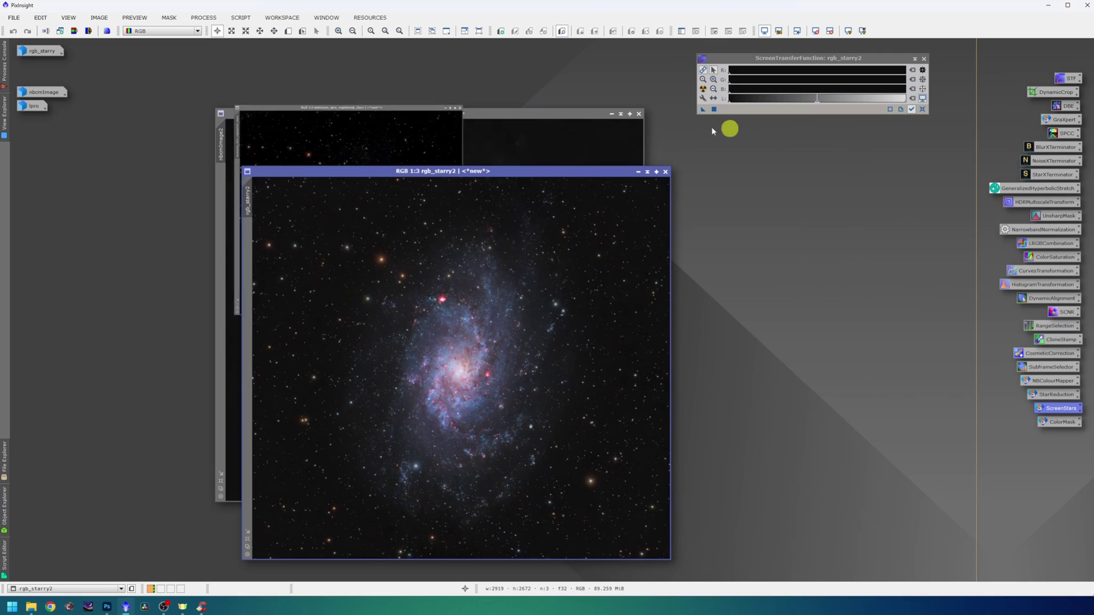
pyautogui.click(611, 115)
pyautogui.scroll(1, 469, 217)
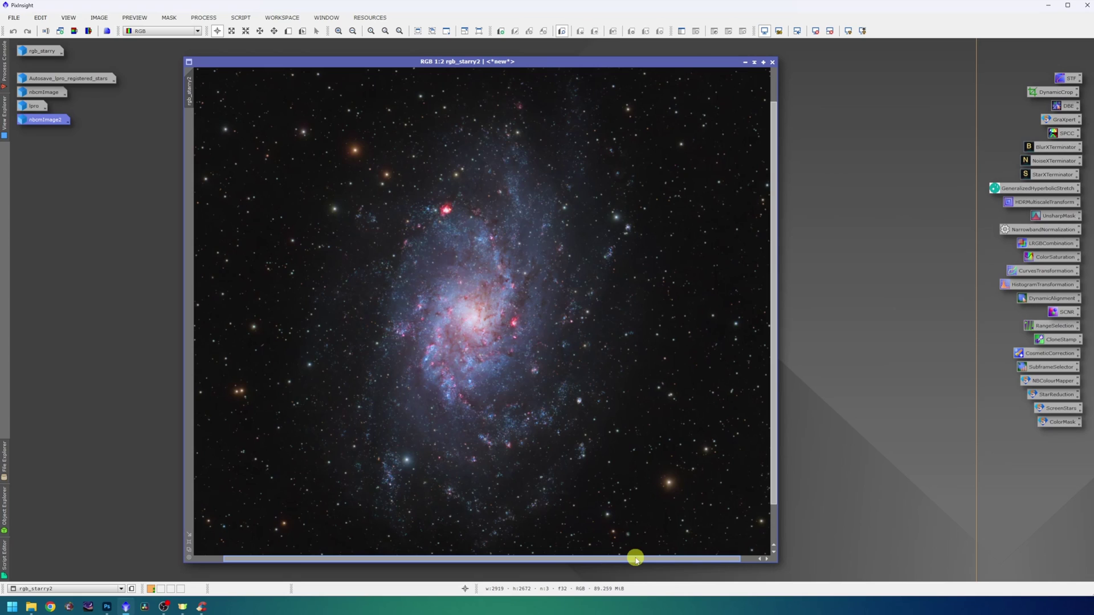
pyautogui.moveTo(636, 558); pyautogui.dragTo(634, 558)
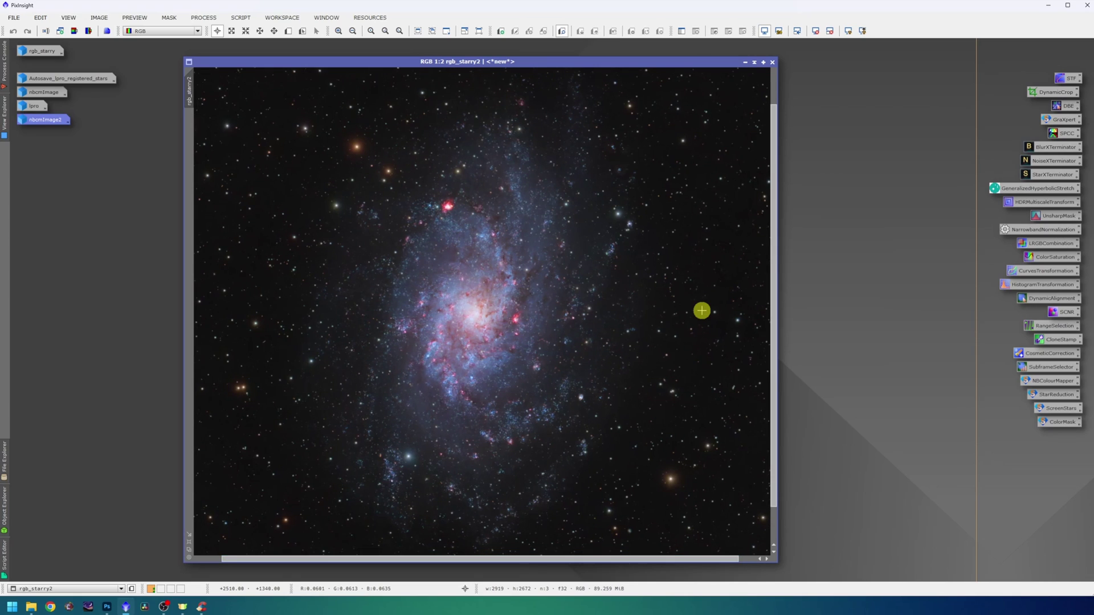